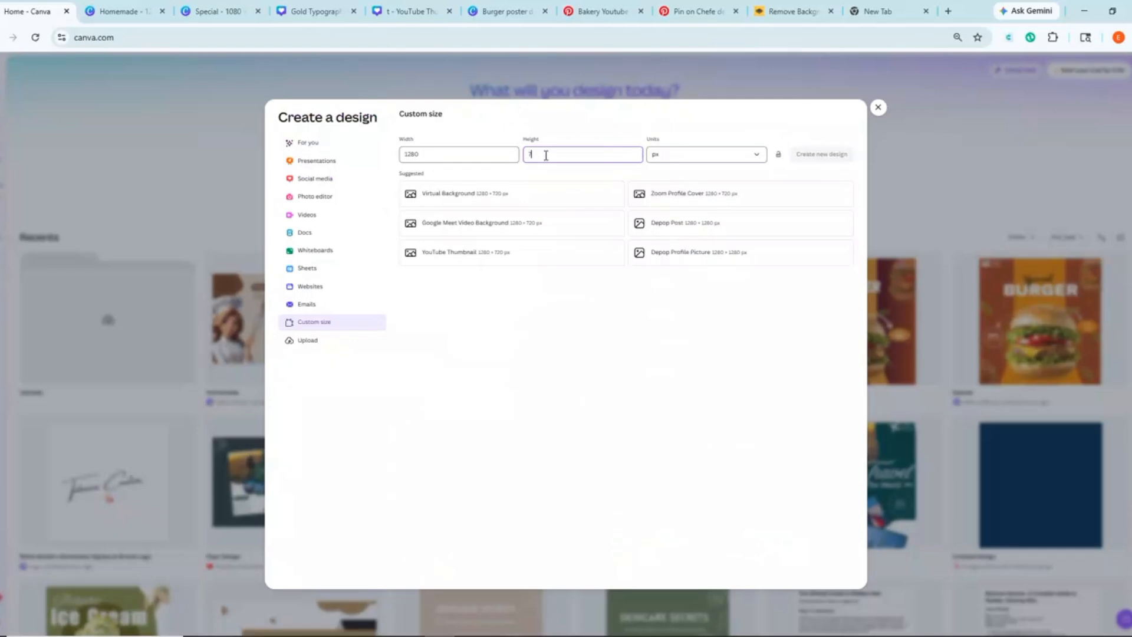
# Create a new custom-size design 1280 px wide and 720 px high
pyautogui.write('20')
pyautogui.click(804, 151)
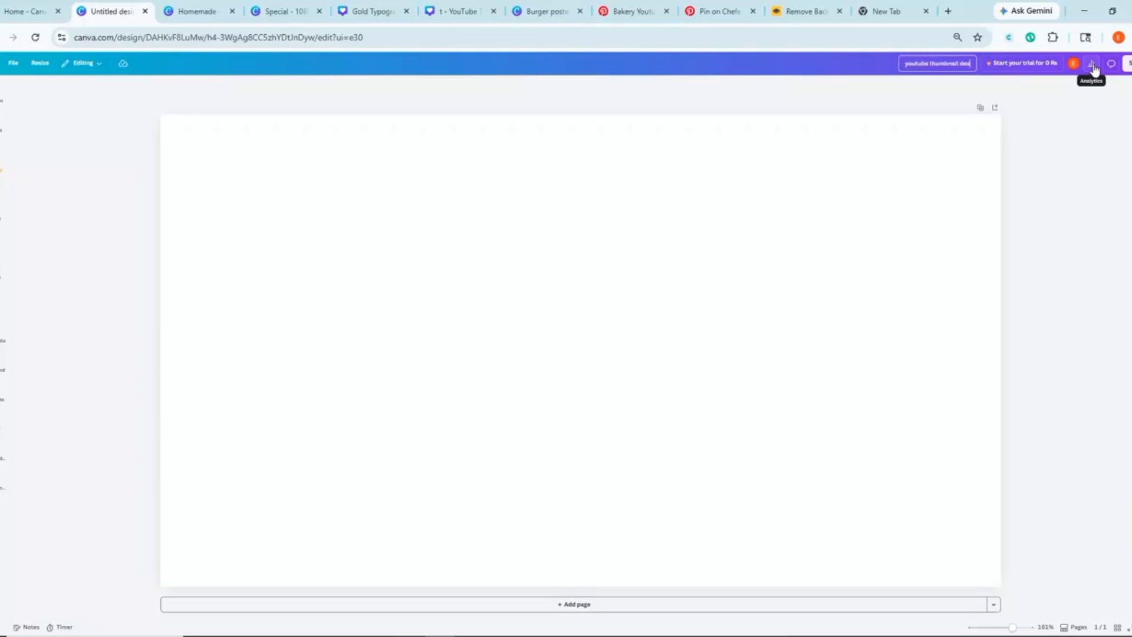
# Add the first square frame from the basic shapes in the Frames category to the blank page
pyautogui.click(1, 217)
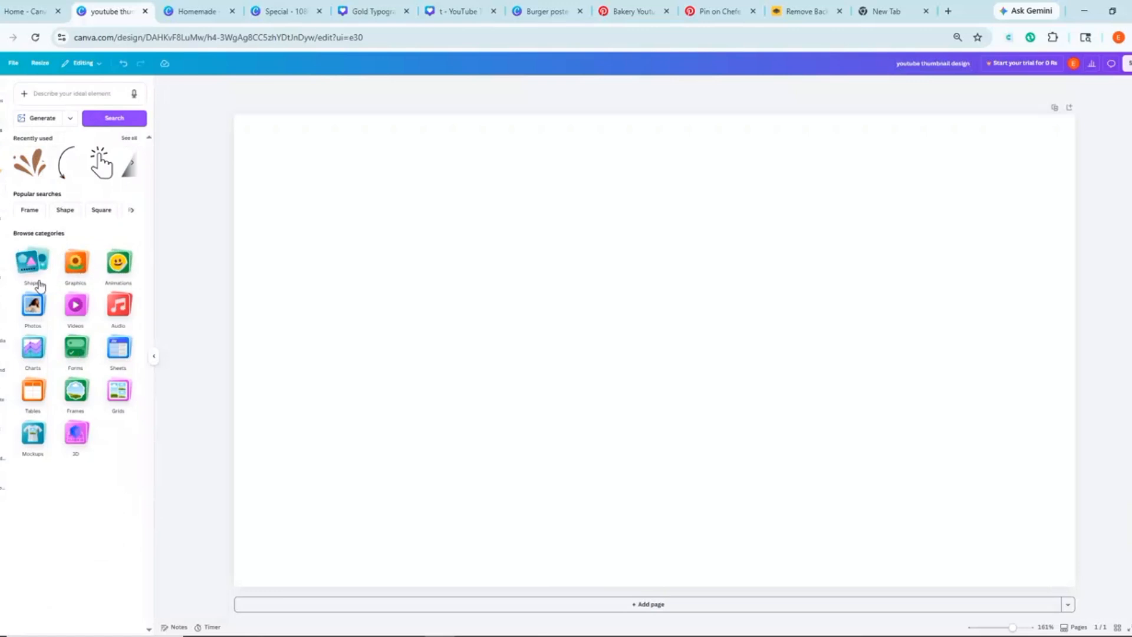
pyautogui.click(37, 265)
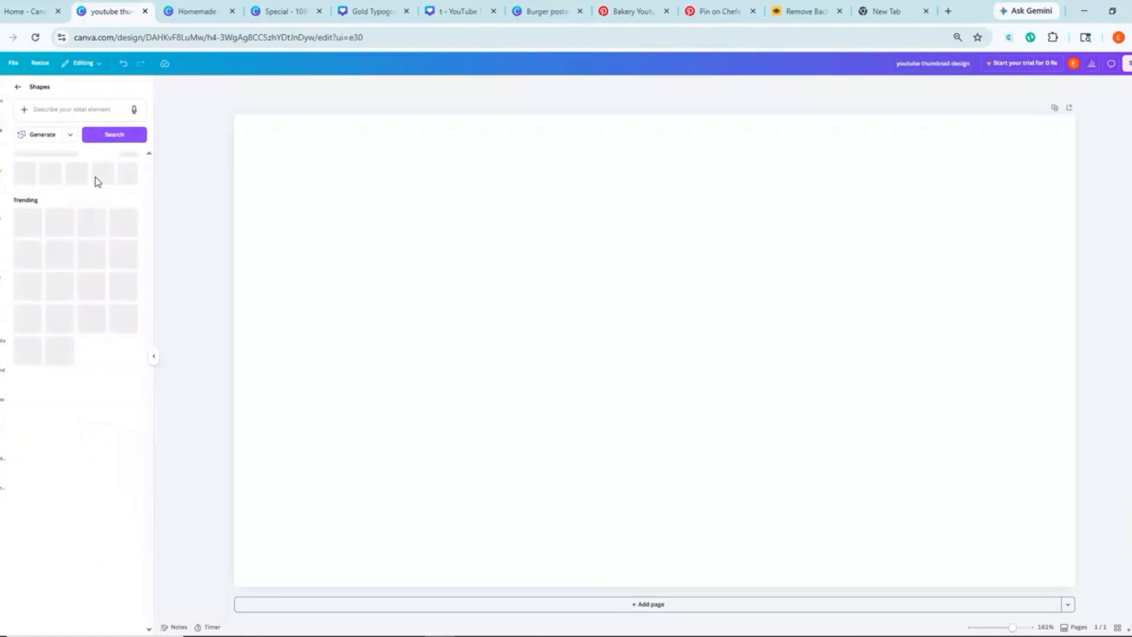
pyautogui.click(19, 87)
pyautogui.click(75, 390)
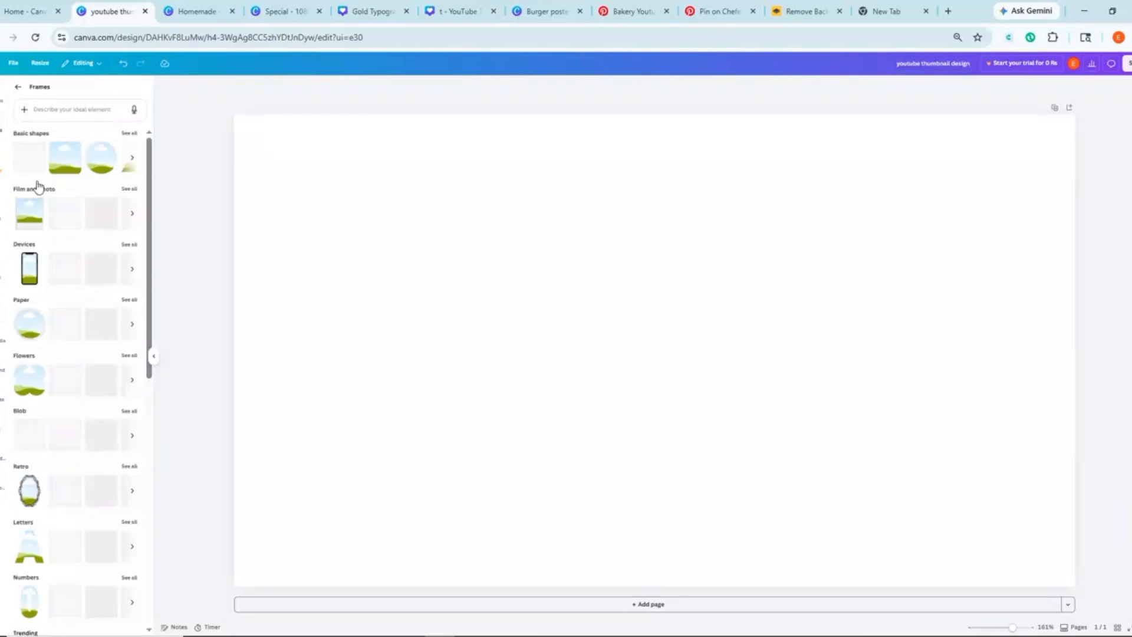
pyautogui.click(35, 148)
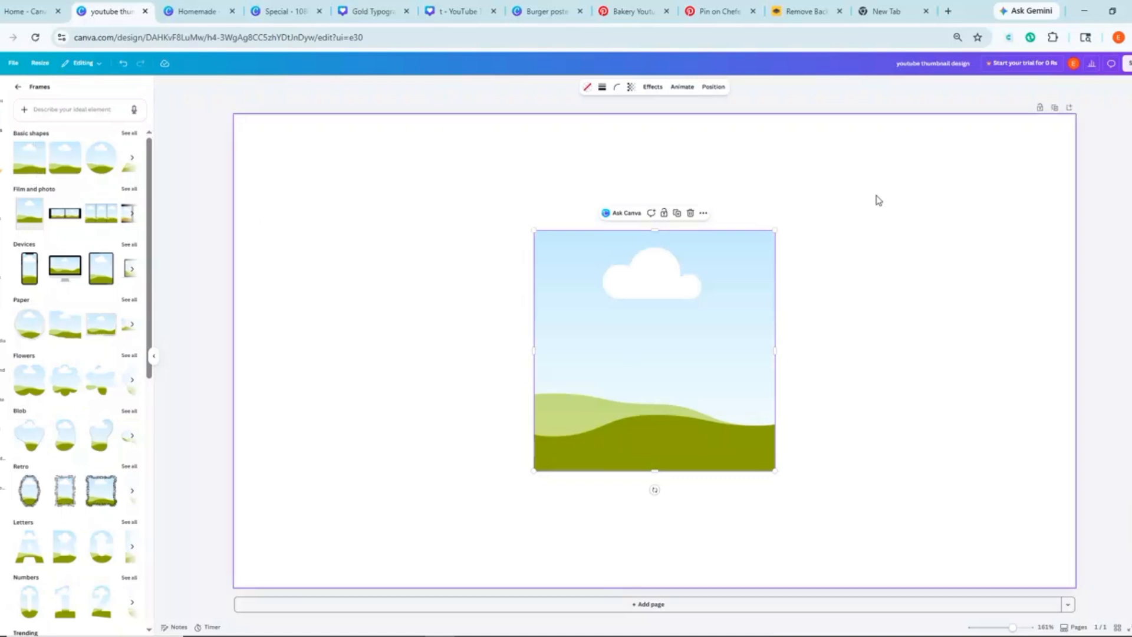
# Move and resize the frame so it fills the page's full height along its right edge, about two fifths of the page width
pyautogui.moveTo(713, 379); pyautogui.dragTo(903, 272)
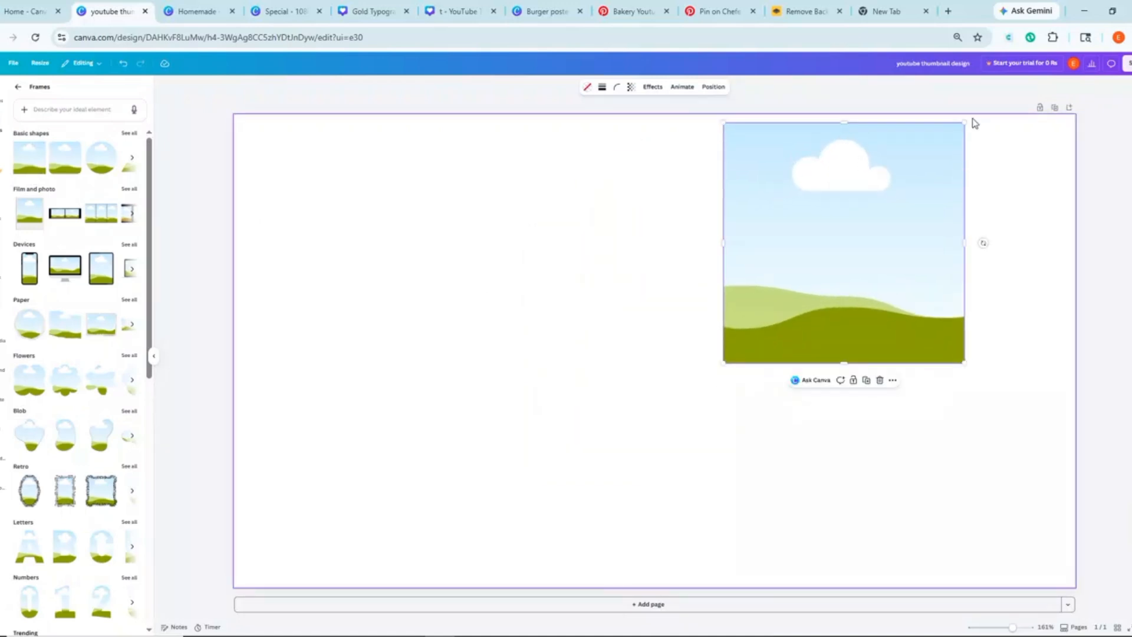
pyautogui.moveTo(966, 126); pyautogui.dragTo(991, 98)
pyautogui.moveTo(896, 218); pyautogui.dragTo(977, 220)
pyautogui.moveTo(941, 384); pyautogui.dragTo(941, 589)
pyautogui.moveTo(808, 353); pyautogui.dragTo(749, 359)
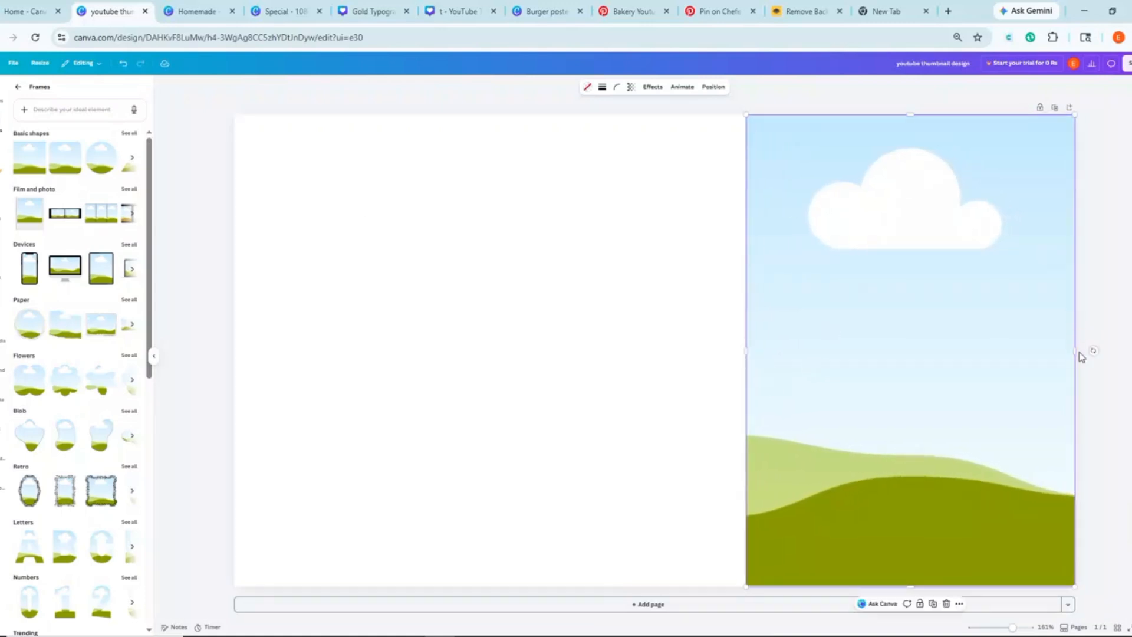
pyautogui.moveTo(1076, 352); pyautogui.dragTo(1075, 354)
# Insert the uploaded photo of stacked chocolate chip cookies and drop it into the frame so it fills it
pyautogui.click(2, 230)
pyautogui.click(80, 297)
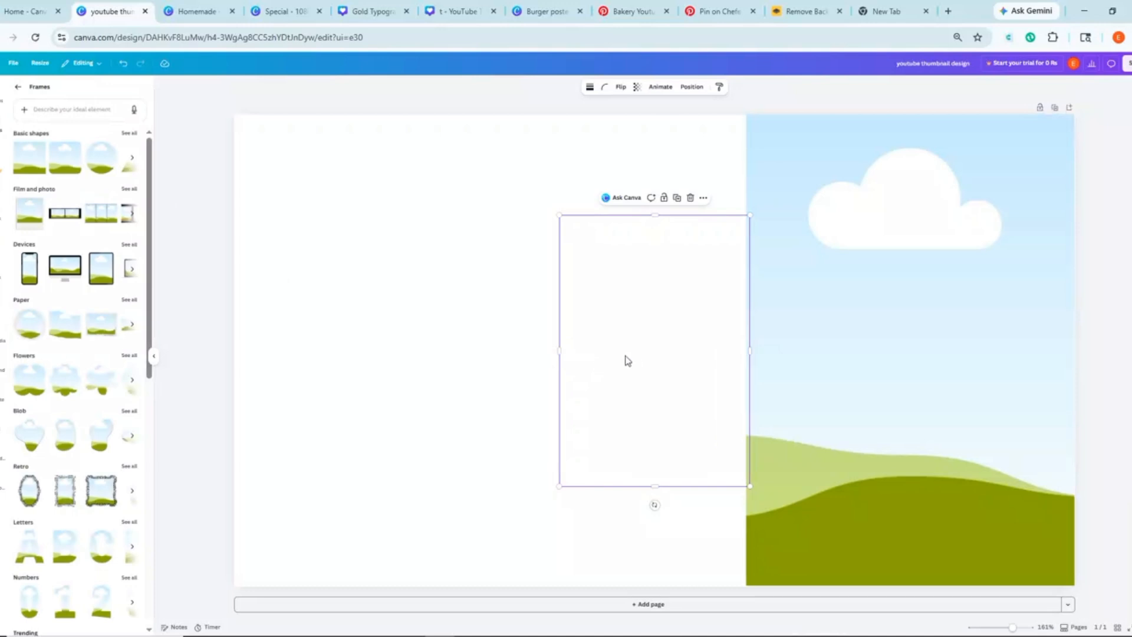
pyautogui.moveTo(646, 374); pyautogui.dragTo(606, 356)
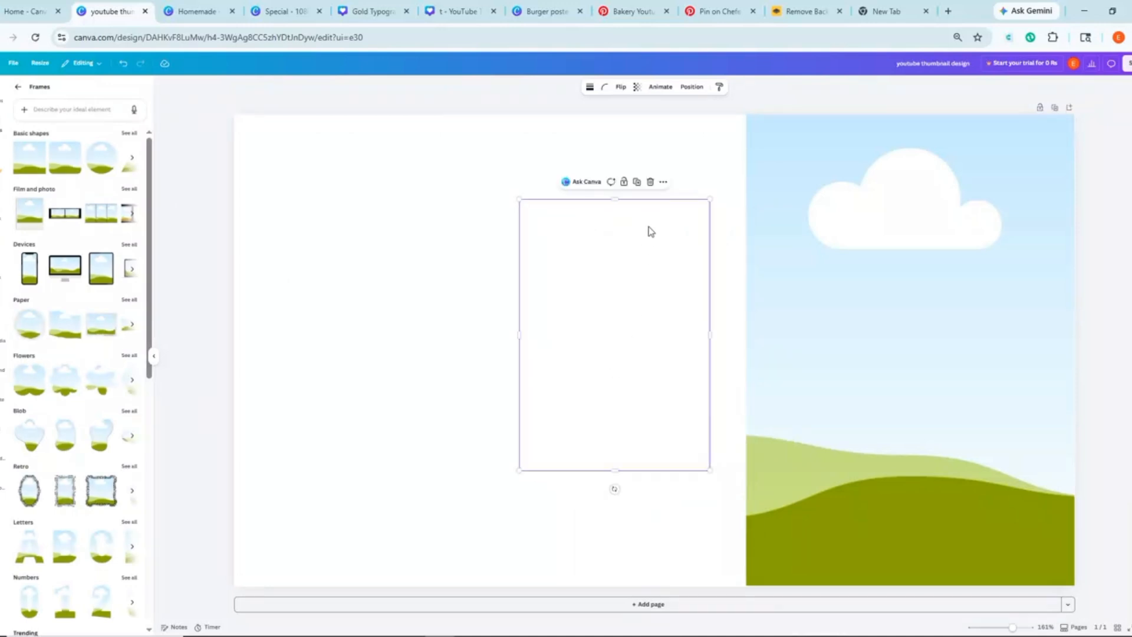
pyautogui.hotkey('ctrl', 'z')
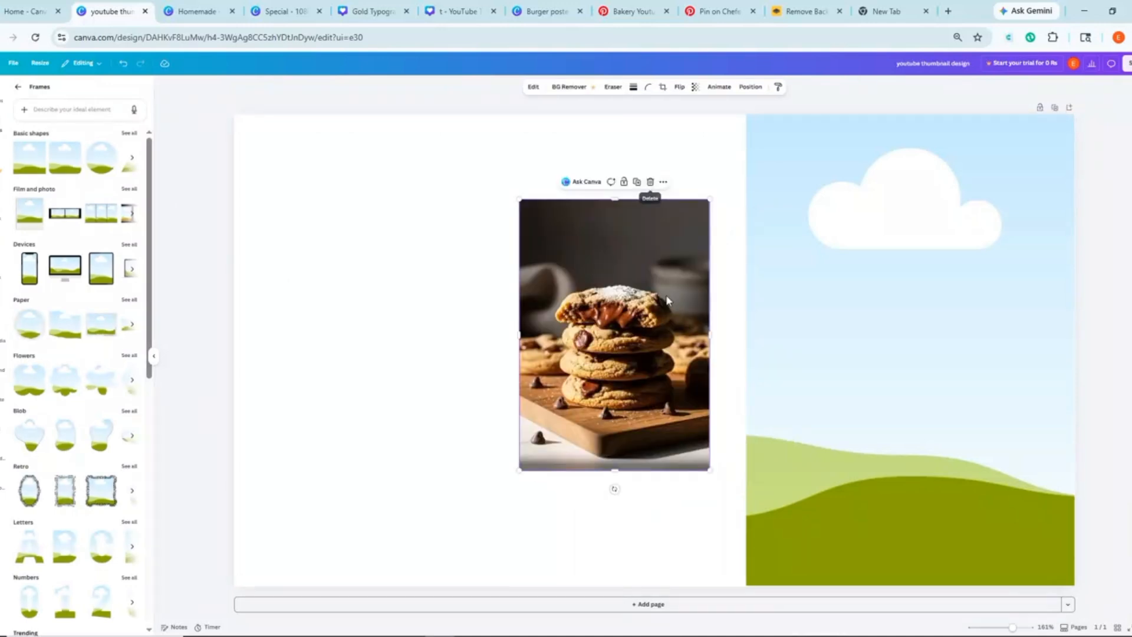
pyautogui.moveTo(669, 301); pyautogui.dragTo(865, 272)
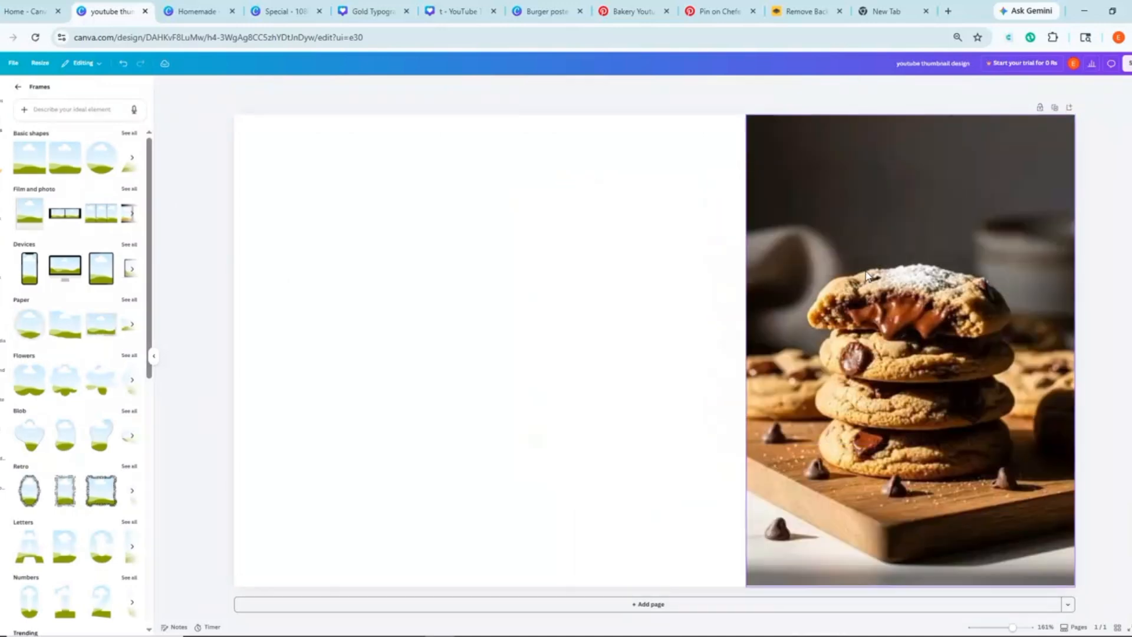
# Colour the page background with the photo's light beige and lighten it to a pale cream
pyautogui.click(651, 372)
pyautogui.click(666, 88)
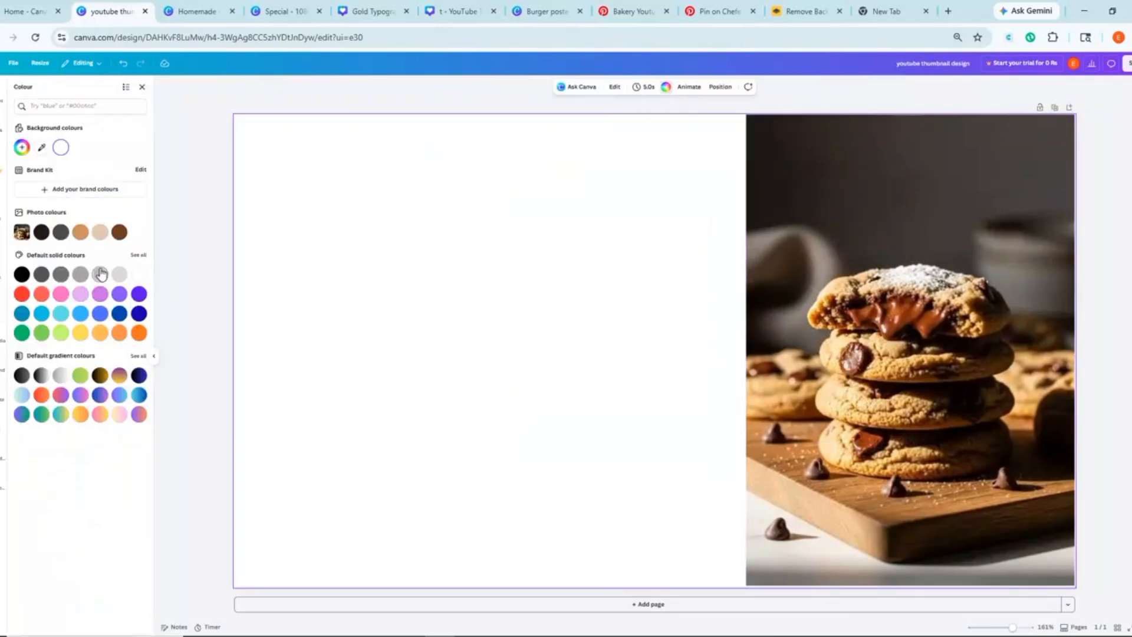
pyautogui.click(100, 232)
pyautogui.click(21, 147)
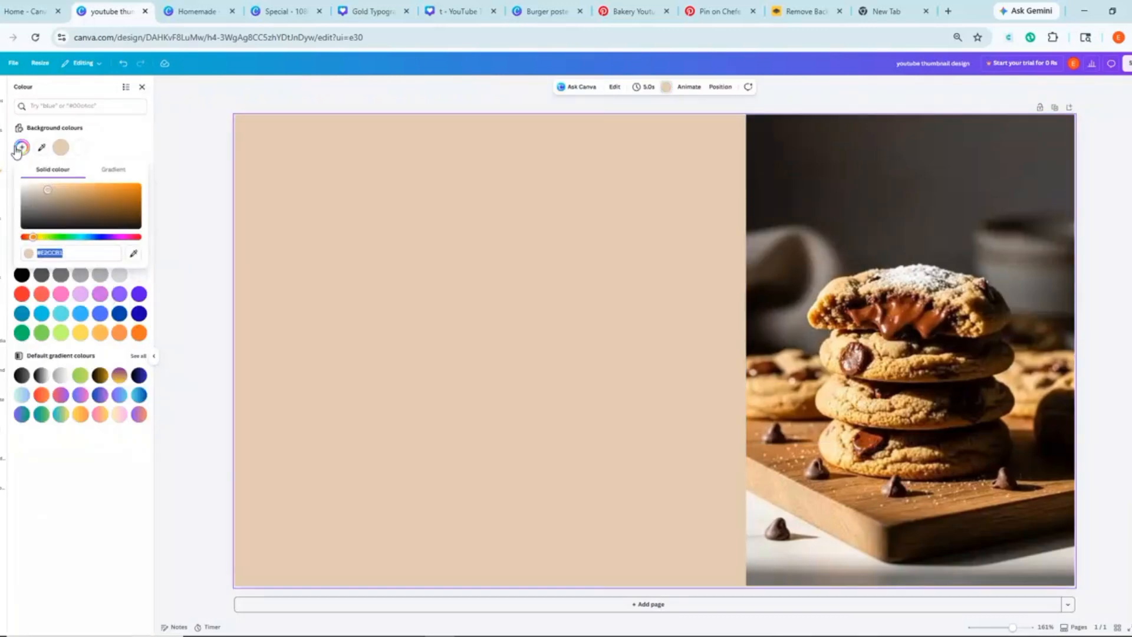
pyautogui.click(46, 189)
pyautogui.moveTo(41, 188); pyautogui.dragTo(40, 187)
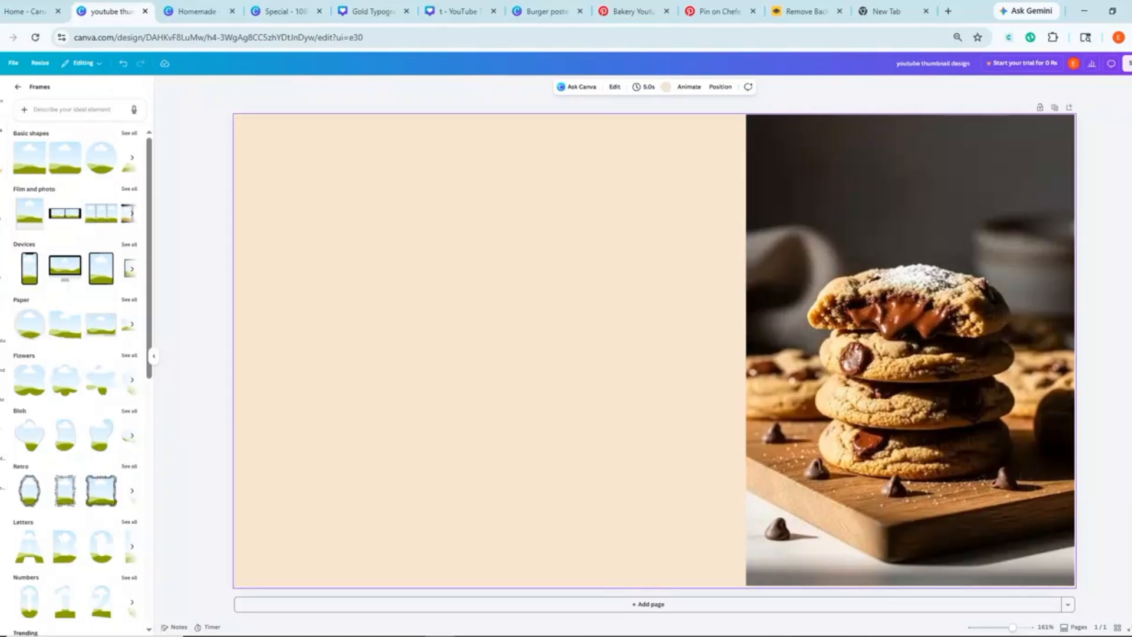
# Add the uploaded chef illustration, enlarge it and place it in the page's lower-left corner, resting on the bottom edge
pyautogui.click(0, 212)
pyautogui.click(30, 306)
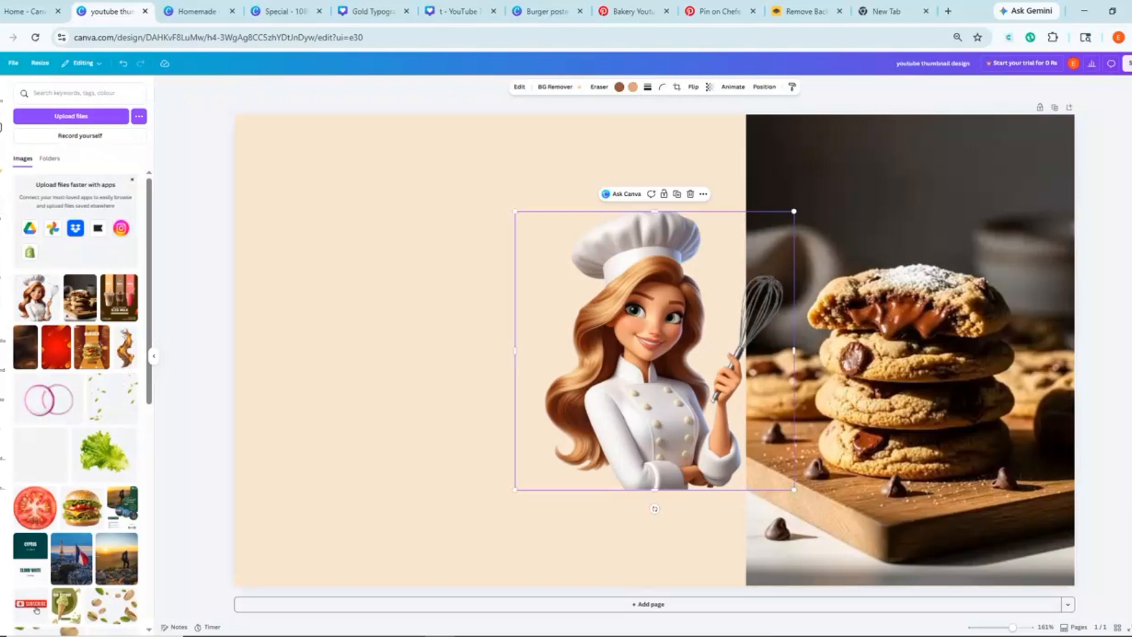
pyautogui.moveTo(532, 406); pyautogui.dragTo(209, 515)
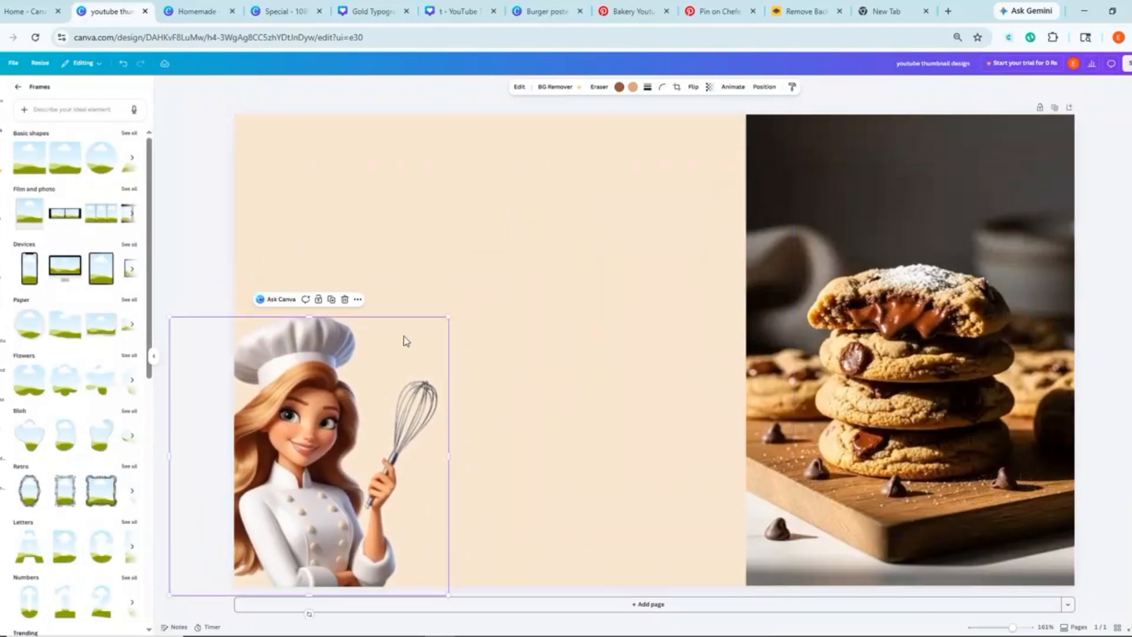
pyautogui.moveTo(458, 302); pyautogui.dragTo(487, 263)
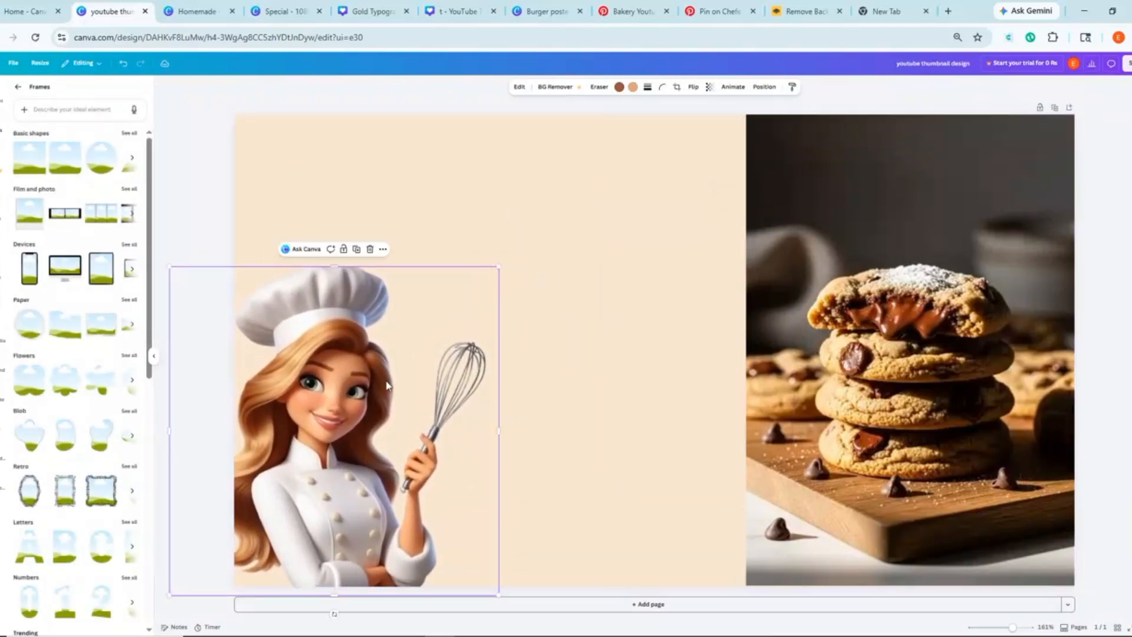
pyautogui.moveTo(342, 446); pyautogui.dragTo(328, 433)
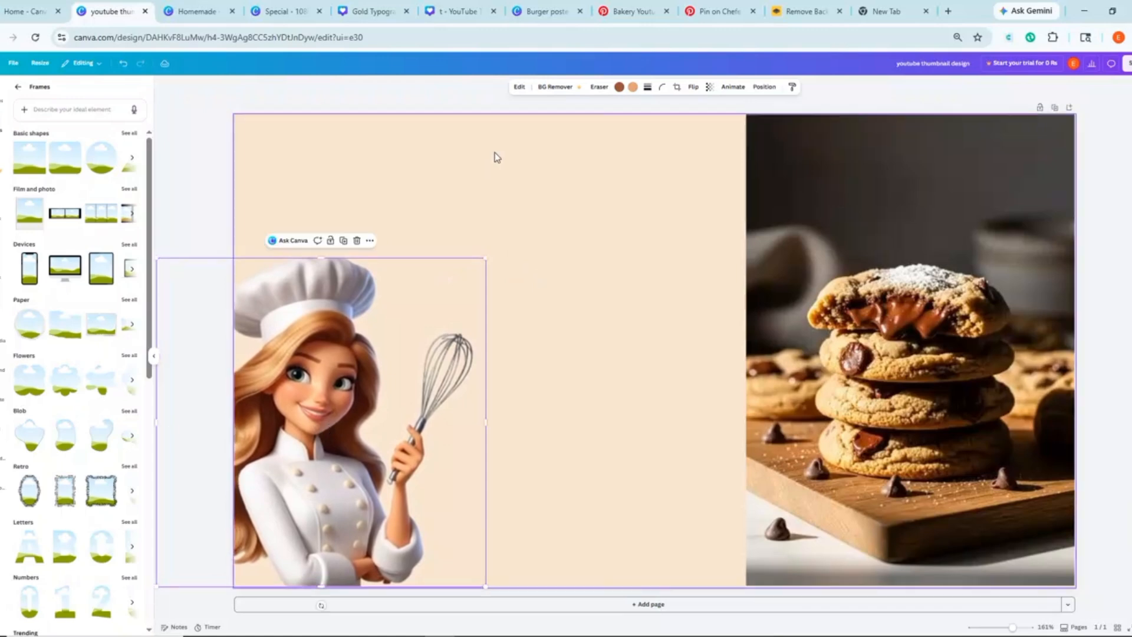
# Try the Drop and Glow shadows on the chef illustration and set its shadow back to None
pyautogui.click(519, 87)
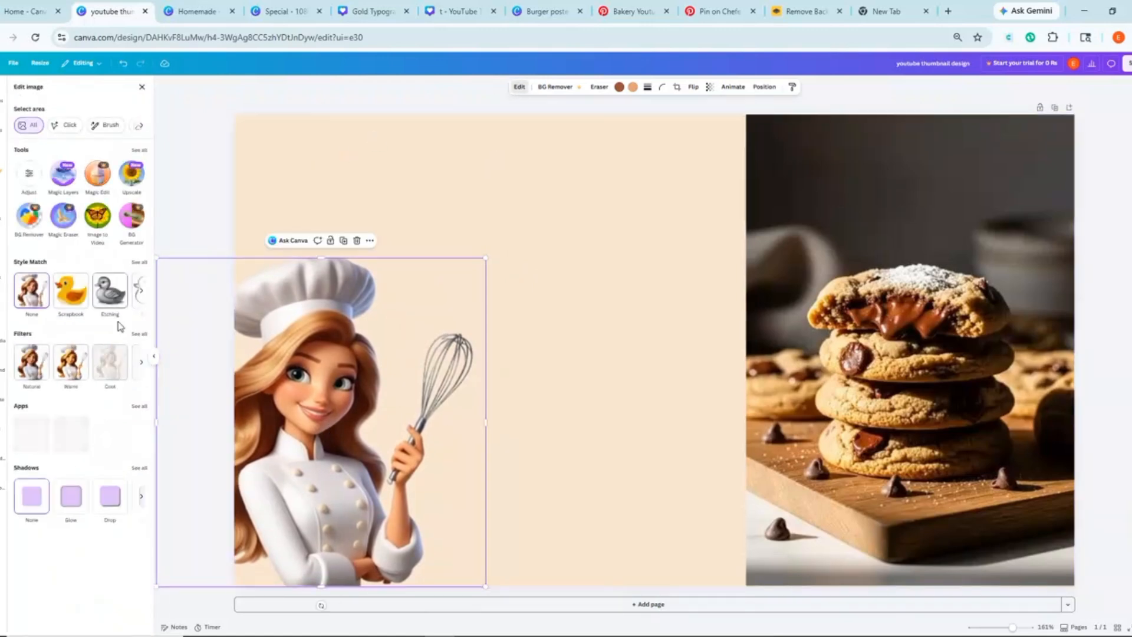
pyautogui.click(116, 501)
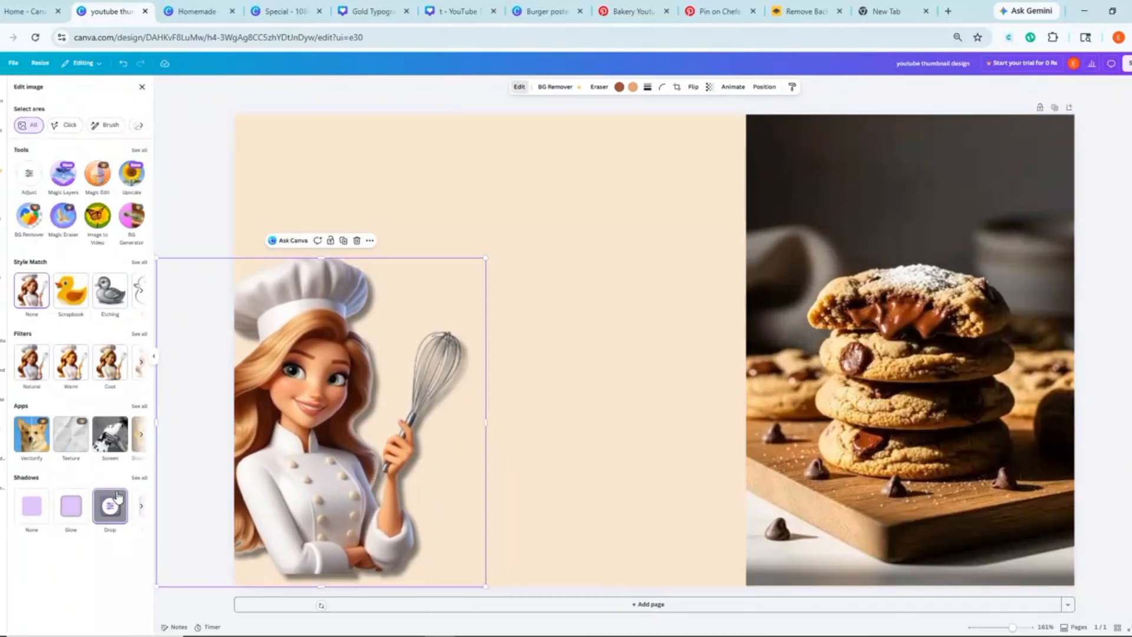
pyautogui.click(71, 511)
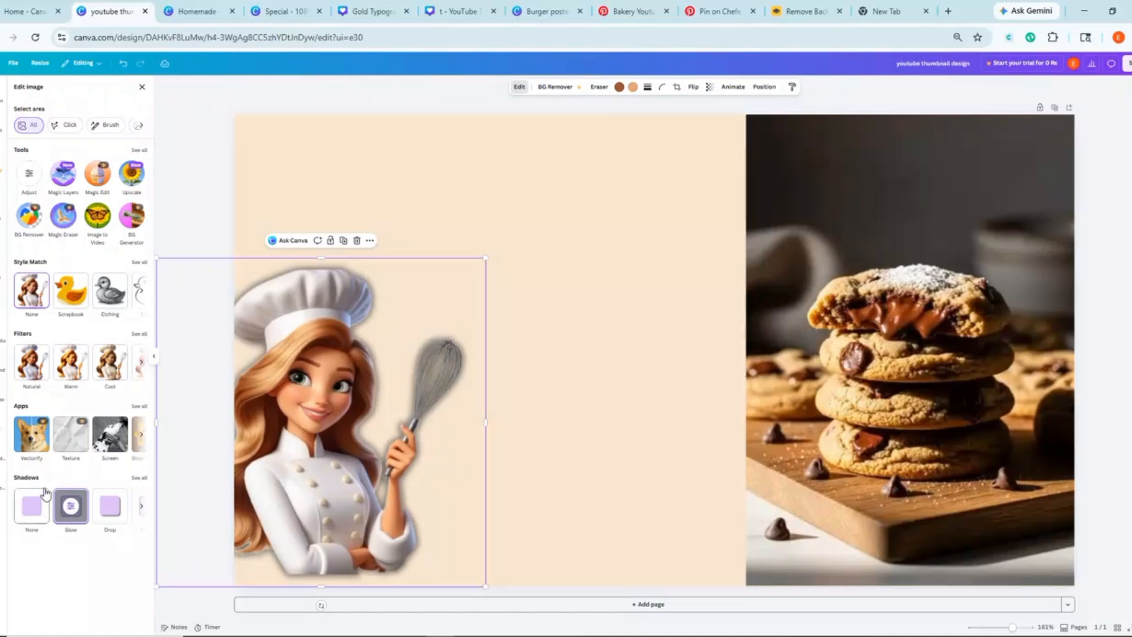
pyautogui.click(44, 508)
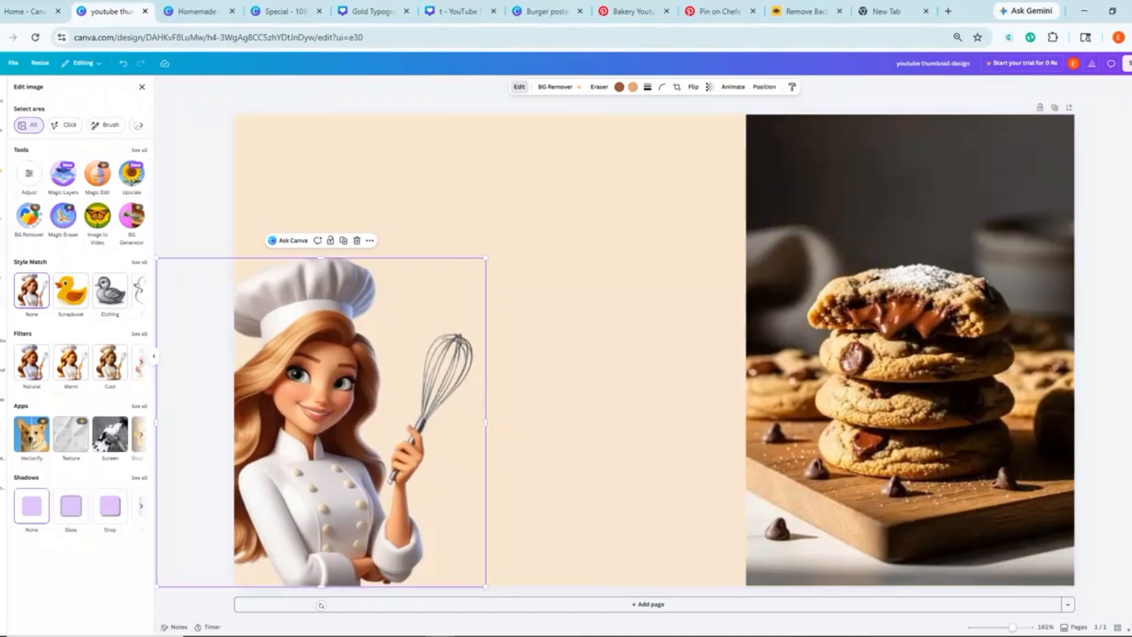
# Search the elements library for "blob" and show all graphics results
pyautogui.click(2, 124)
pyautogui.click(17, 87)
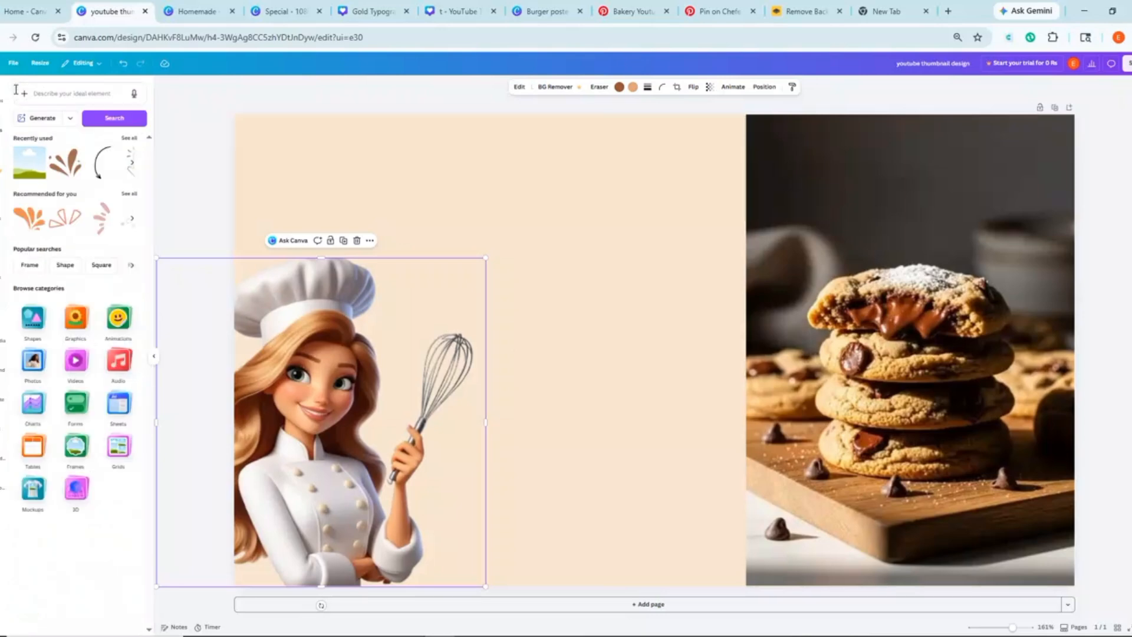
pyautogui.click(55, 93)
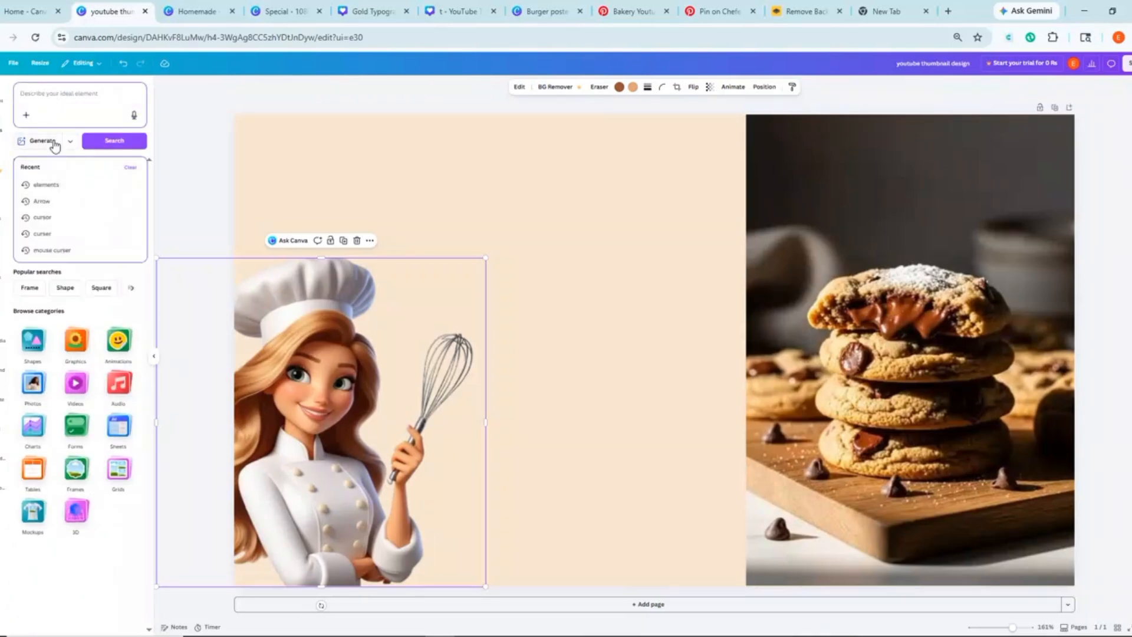
pyautogui.write('blo')
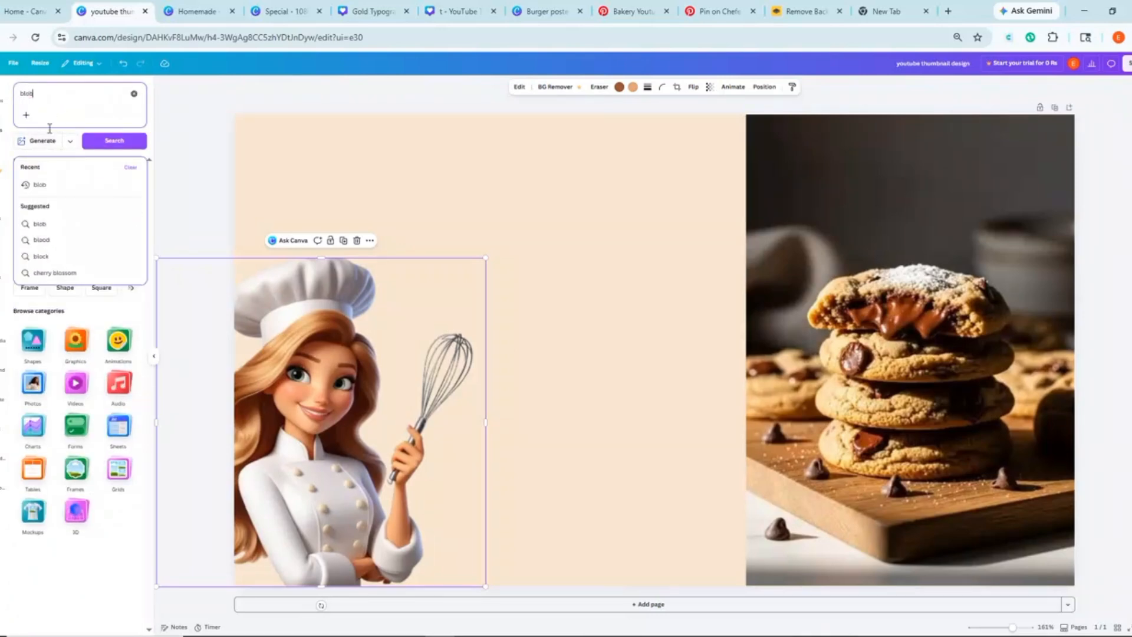
pyautogui.write('b')
pyautogui.press('Return')
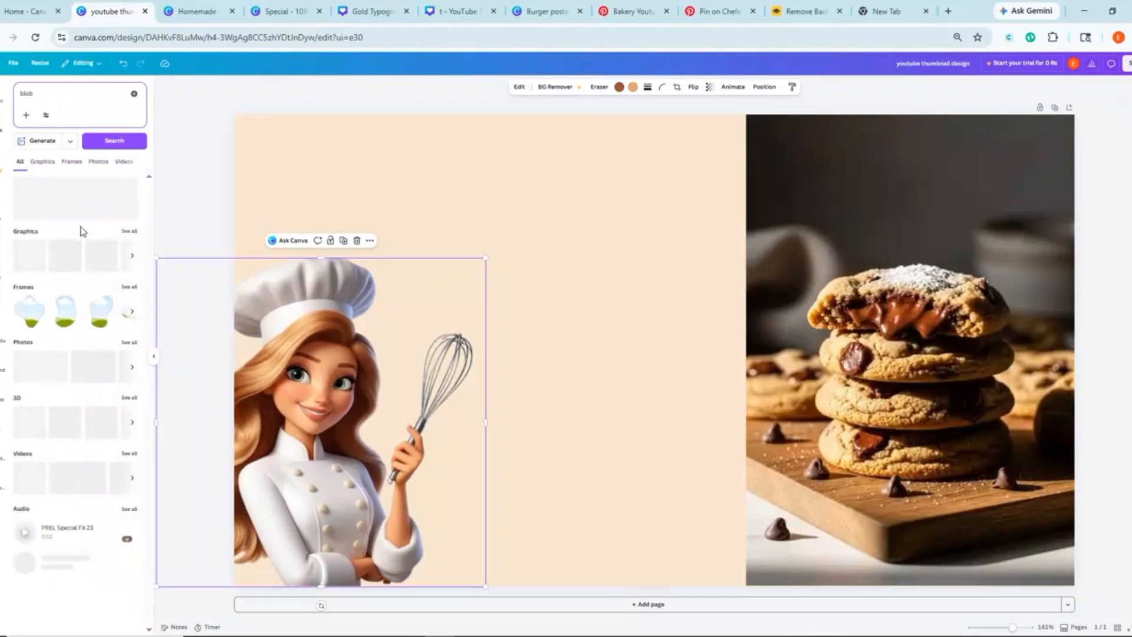
pyautogui.click(129, 231)
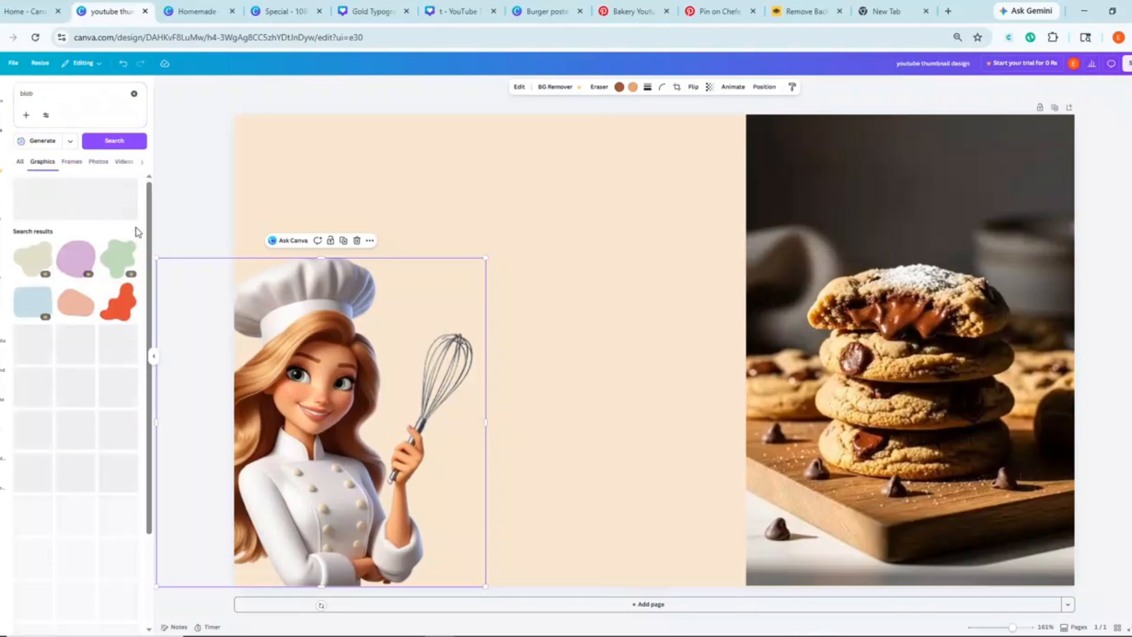
# Try the cream outlined blob above the chef's whisk, browse the other blob graphics, and delete the placed blob
pyautogui.click(38, 482)
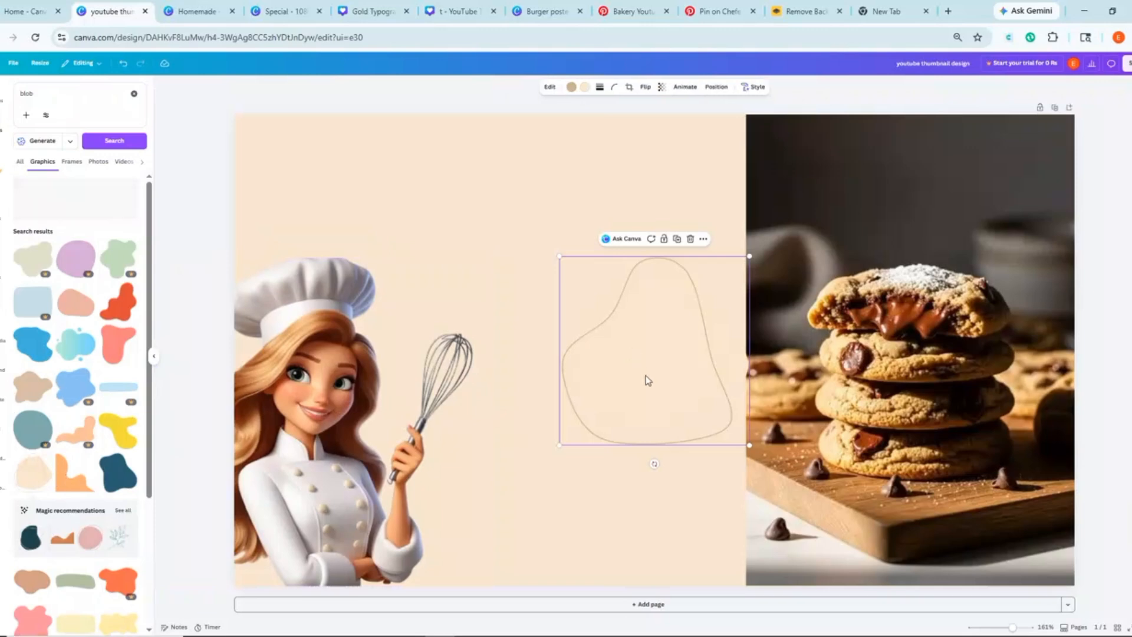
pyautogui.moveTo(646, 374); pyautogui.dragTo(568, 306)
pyautogui.moveTo(150, 437); pyautogui.dragTo(143, 625)
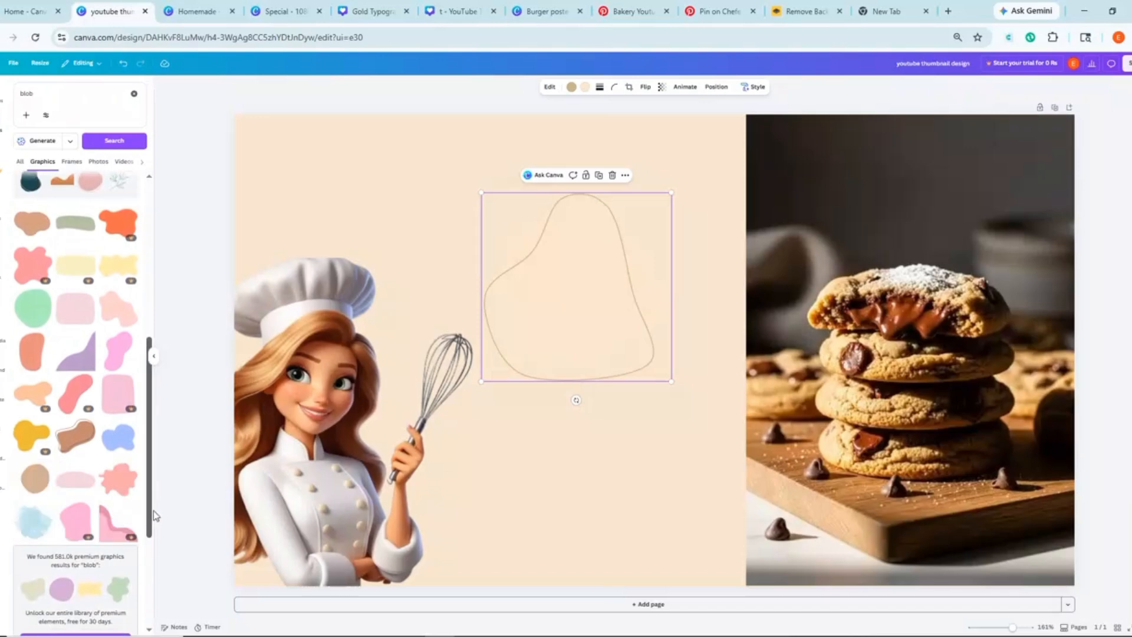
pyautogui.scroll(-5, 145, 609)
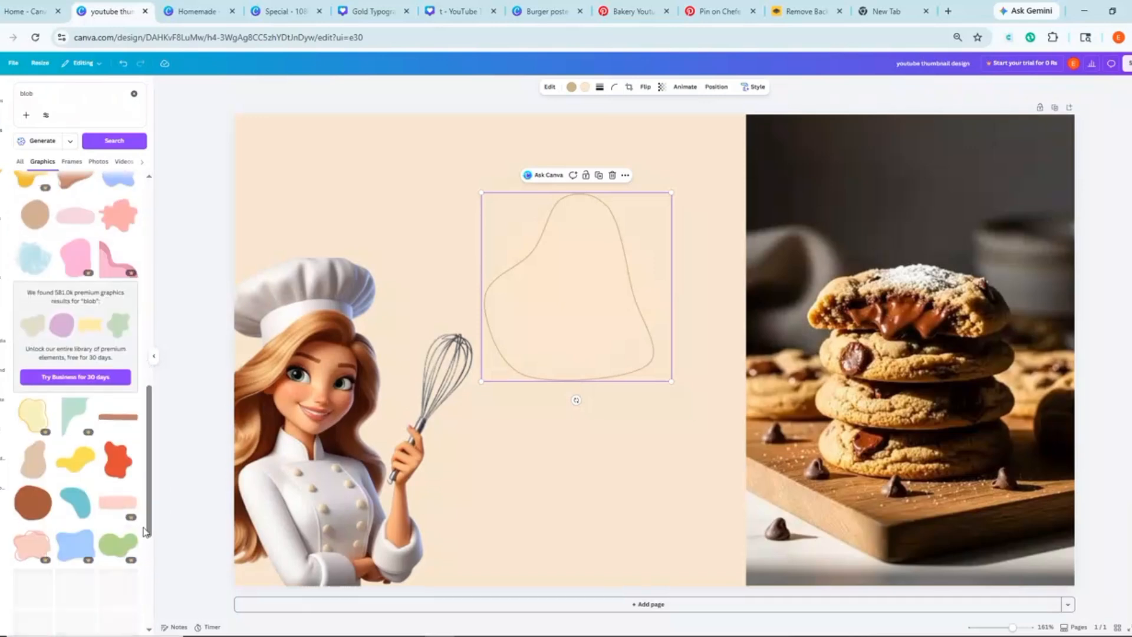
pyautogui.scroll(-3, 150, 566)
pyautogui.scroll(-5, 152, 548)
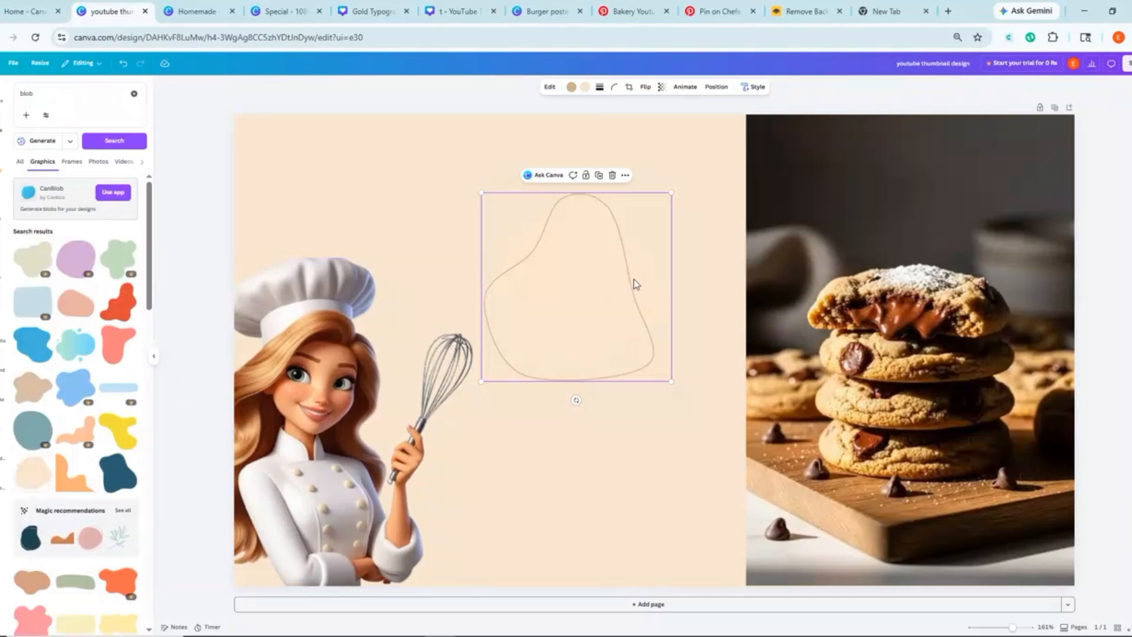
pyautogui.moveTo(637, 283); pyautogui.dragTo(521, 204)
pyautogui.click(516, 327)
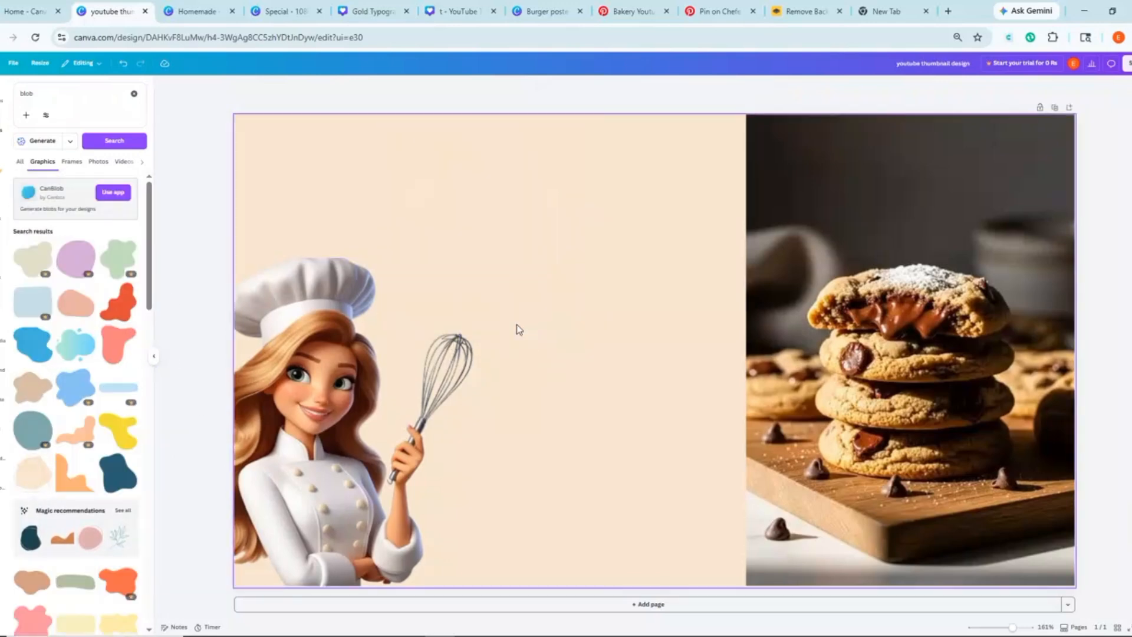
# Try the outlined cream blob above the chef's whisk, shift it slightly lower, and delete it
pyautogui.click(40, 485)
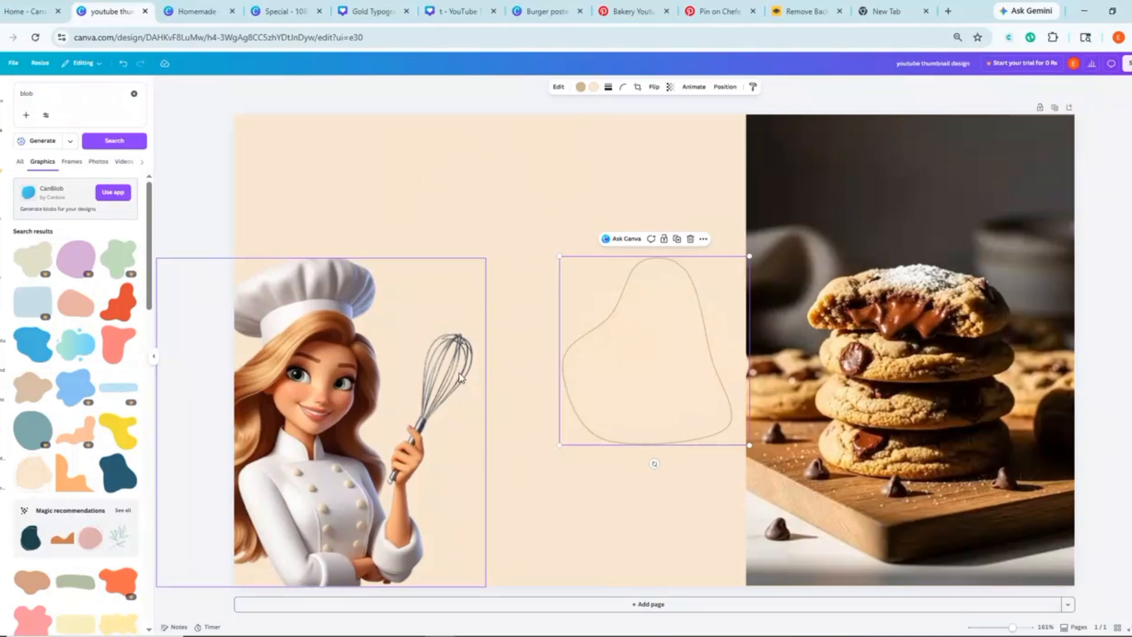
pyautogui.moveTo(667, 383); pyautogui.dragTo(493, 251)
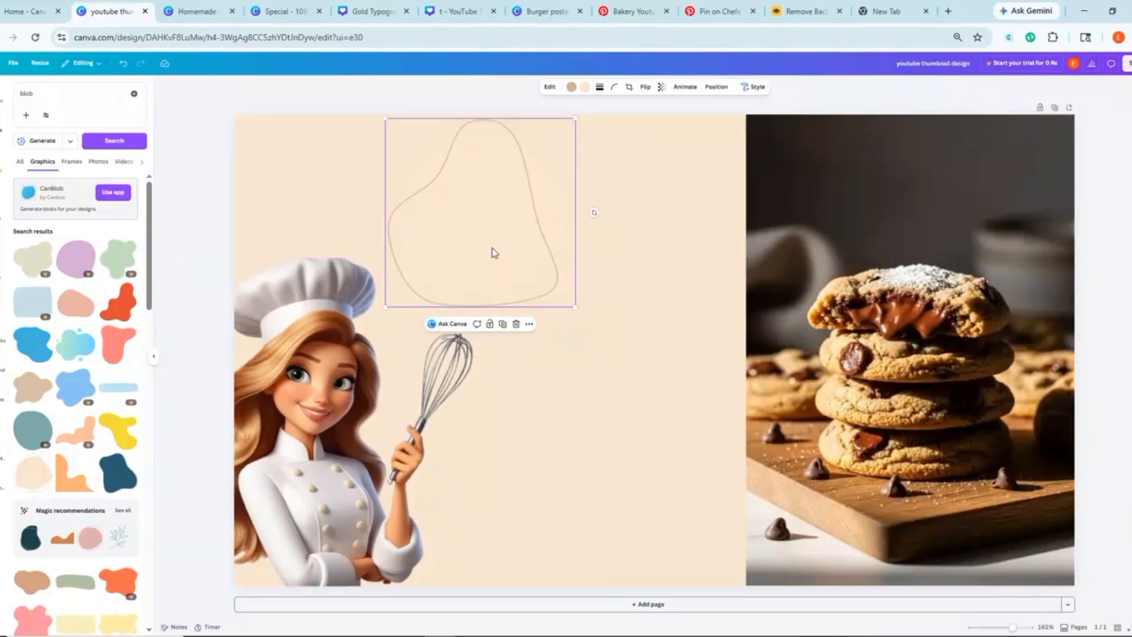
pyautogui.moveTo(495, 210); pyautogui.dragTo(495, 256)
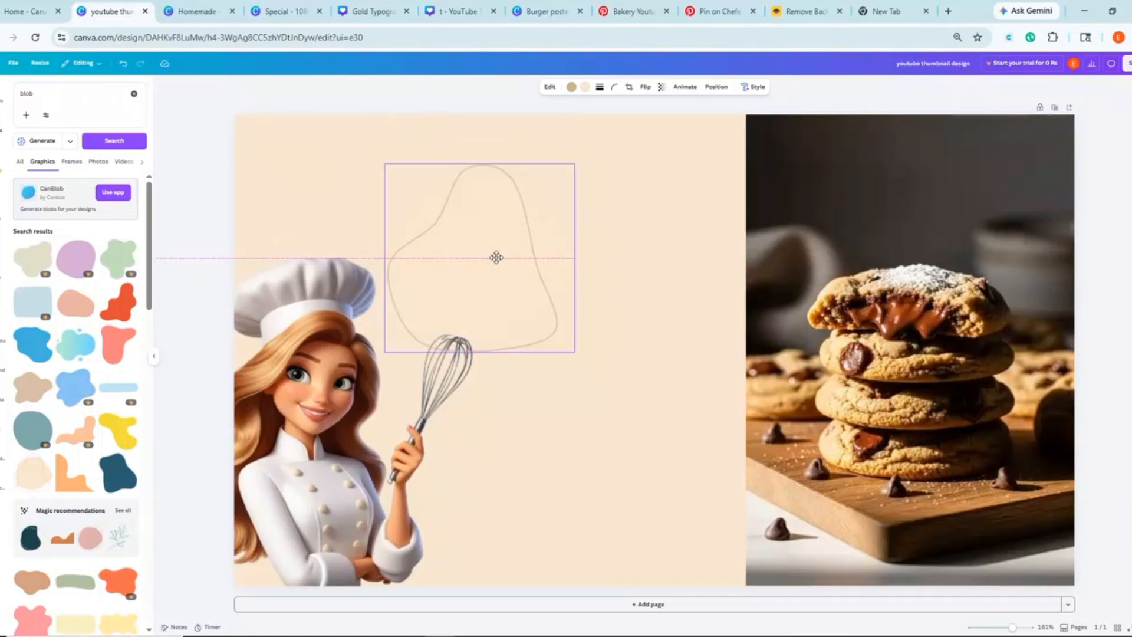
pyautogui.click(515, 146)
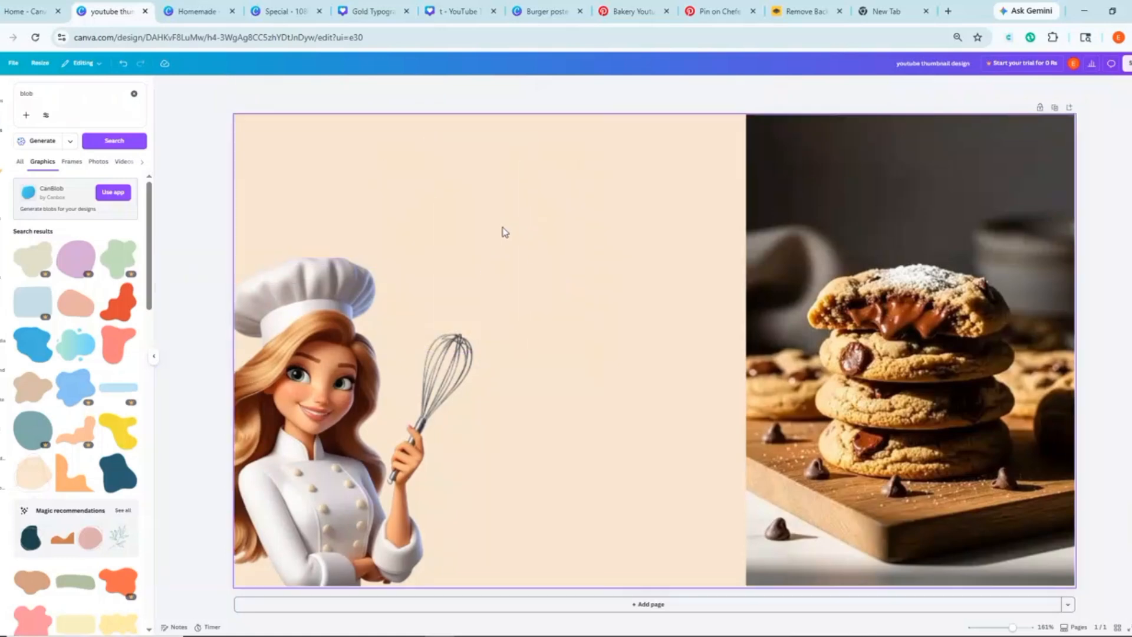
# Add a square shape to the page and resize it into a thin horizontal bar beside the cookie photo
pyautogui.press('r')
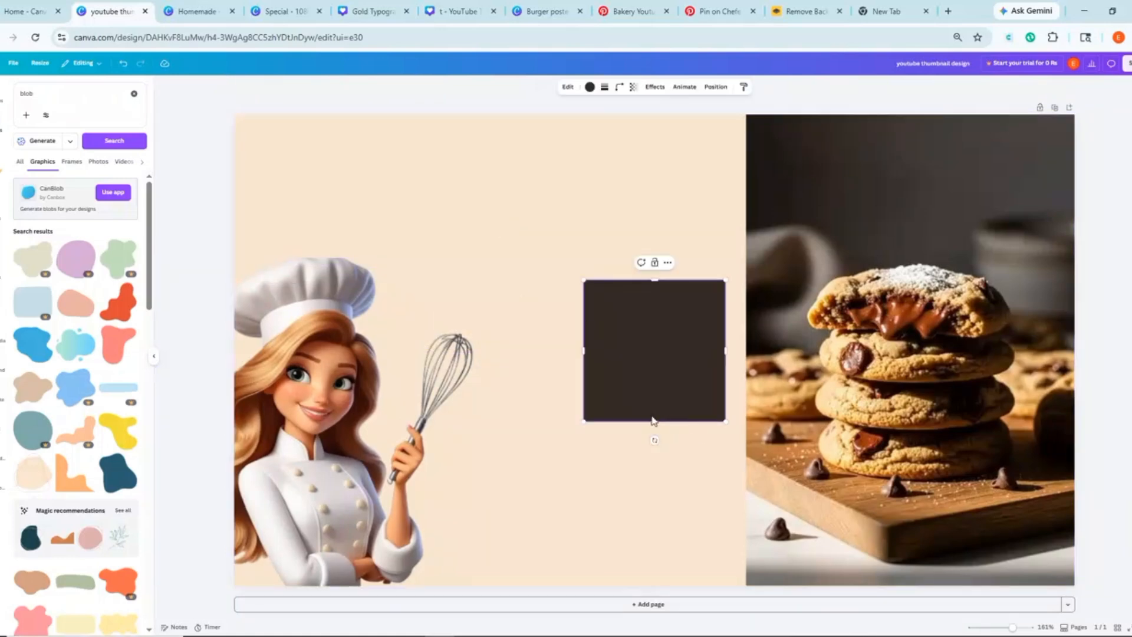
pyautogui.moveTo(653, 424); pyautogui.dragTo(636, 320)
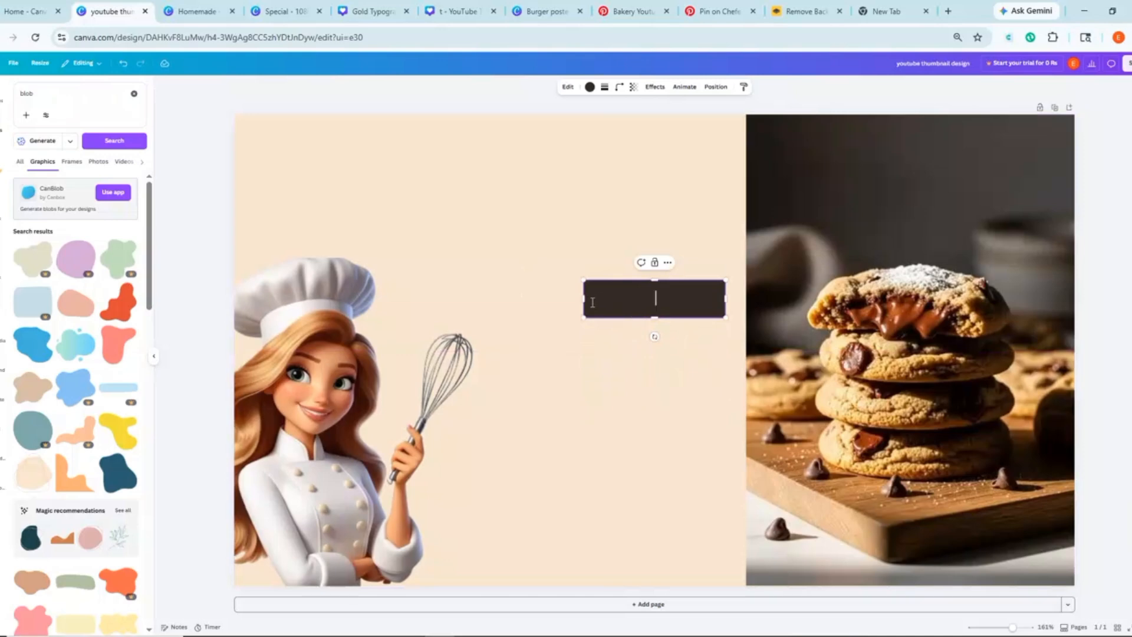
pyautogui.moveTo(569, 299); pyautogui.dragTo(531, 299)
pyautogui.moveTo(636, 281)
pyautogui.mouseDown()
pyautogui.moveTo(636, 300)
pyautogui.moveTo(636, 289)
pyautogui.mouseUp()
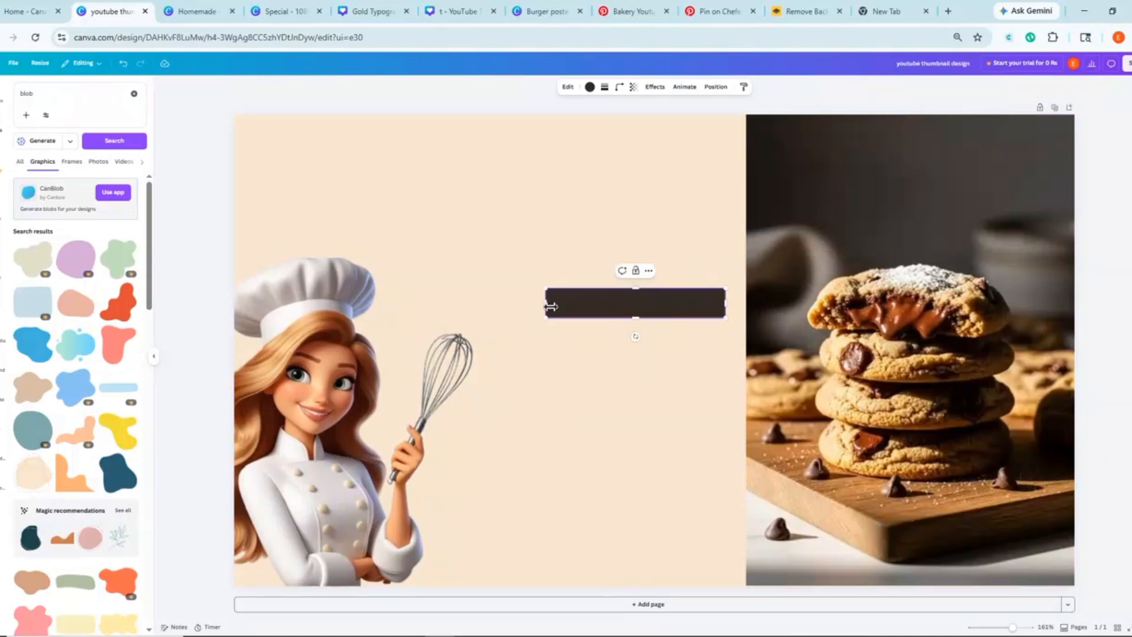
pyautogui.moveTo(566, 304); pyautogui.dragTo(581, 305)
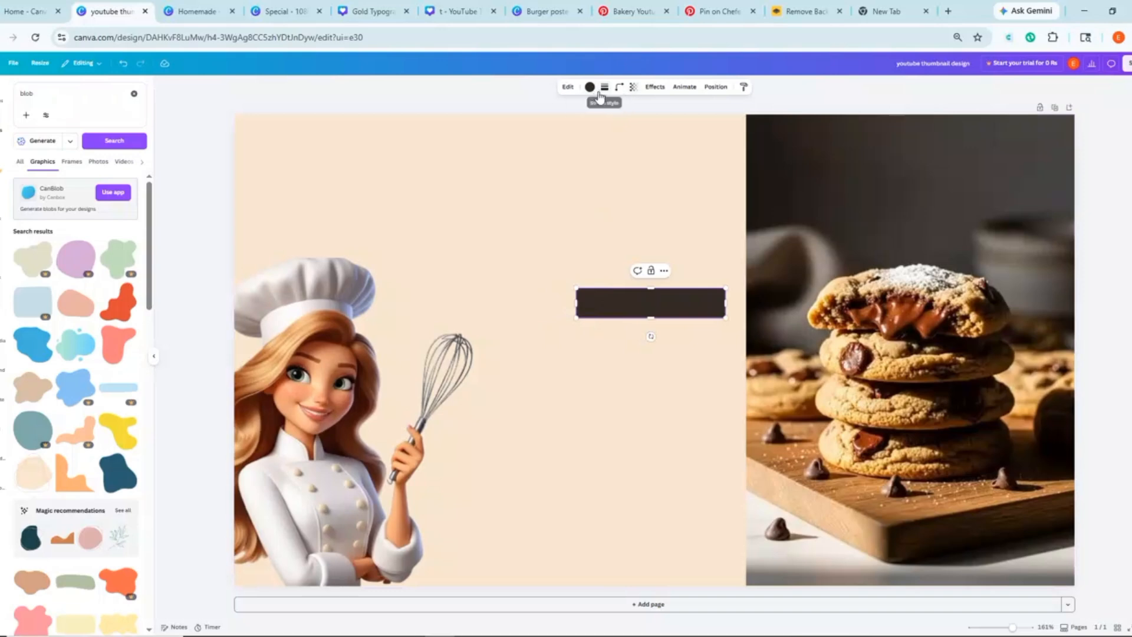
# Fill the bar with the dark brown from the chef illustration's photo colours and set its corner rounding to 10
pyautogui.click(591, 90)
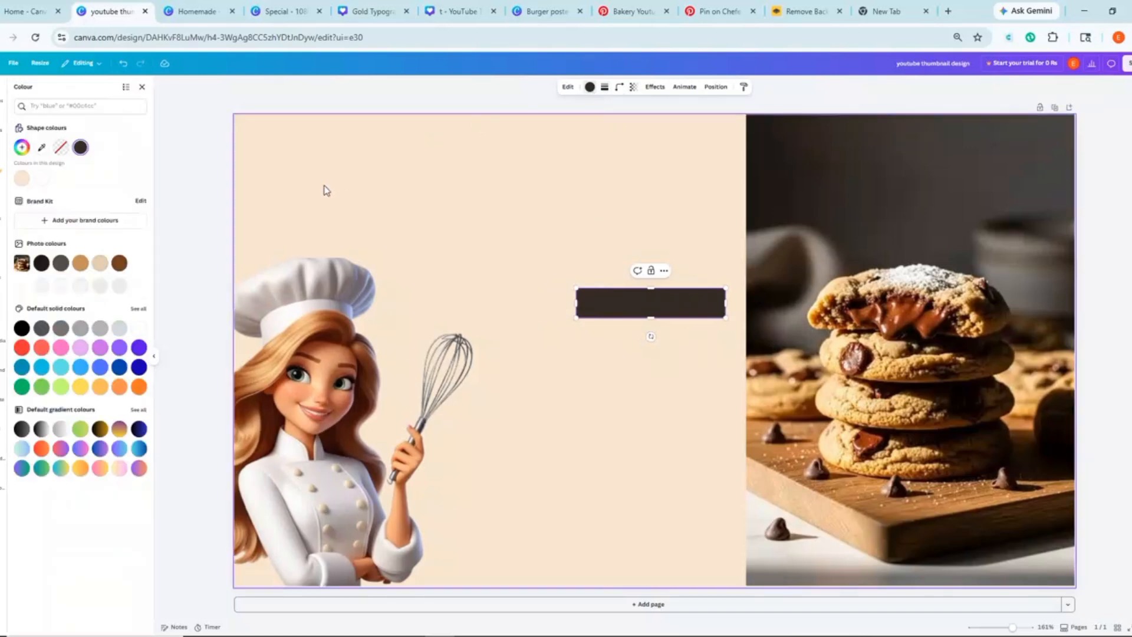
pyautogui.click(119, 262)
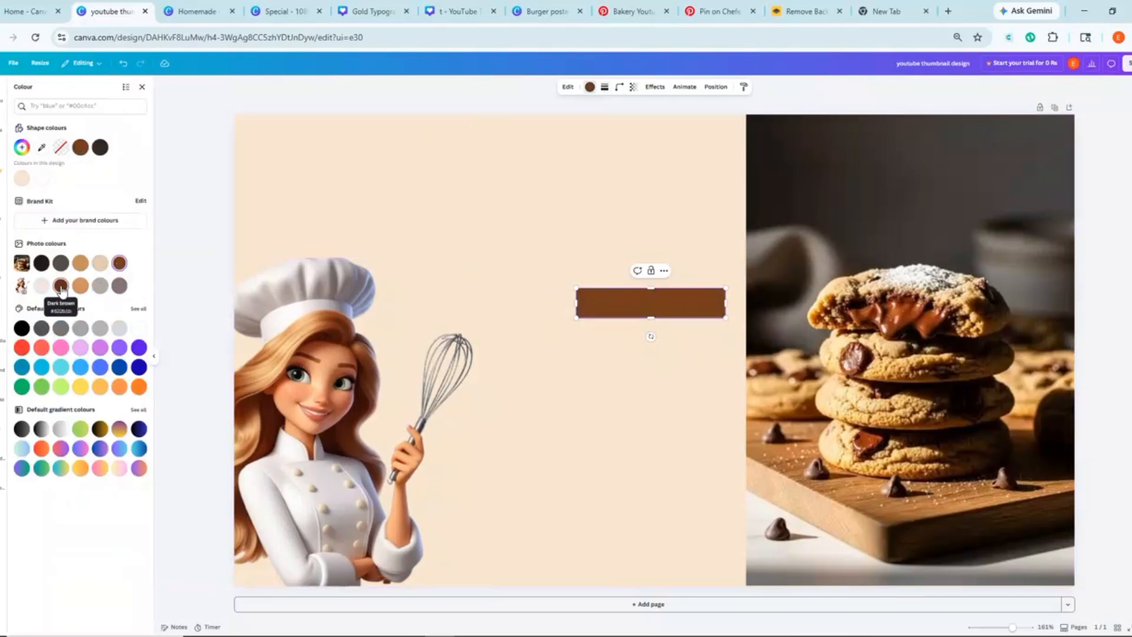
pyautogui.click(61, 286)
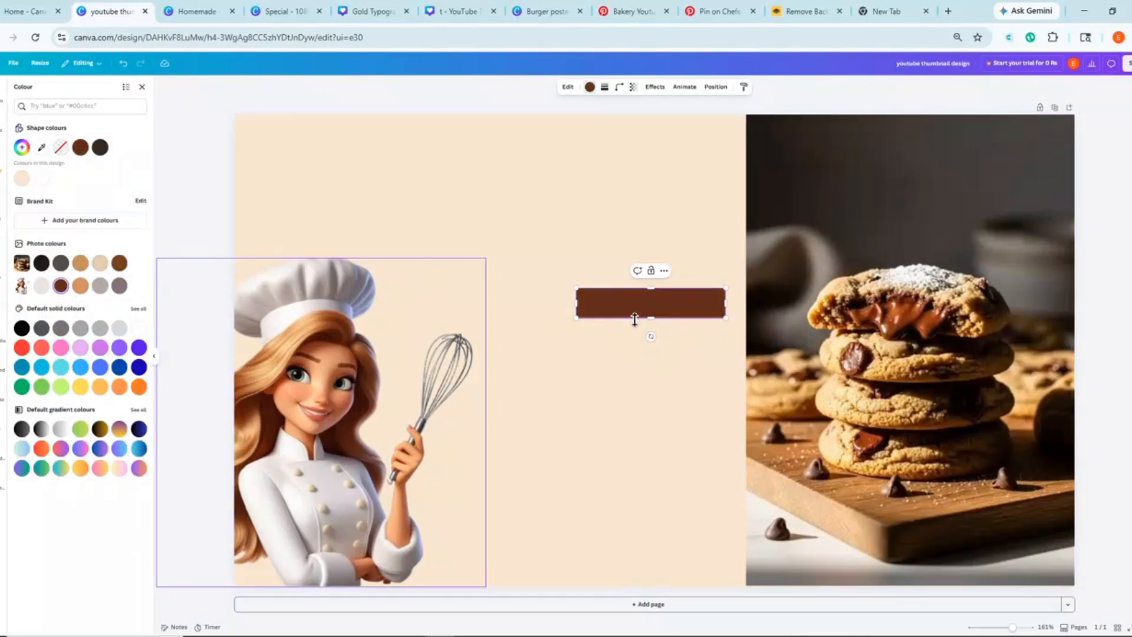
pyautogui.click(618, 89)
pyautogui.moveTo(580, 124); pyautogui.dragTo(584, 124)
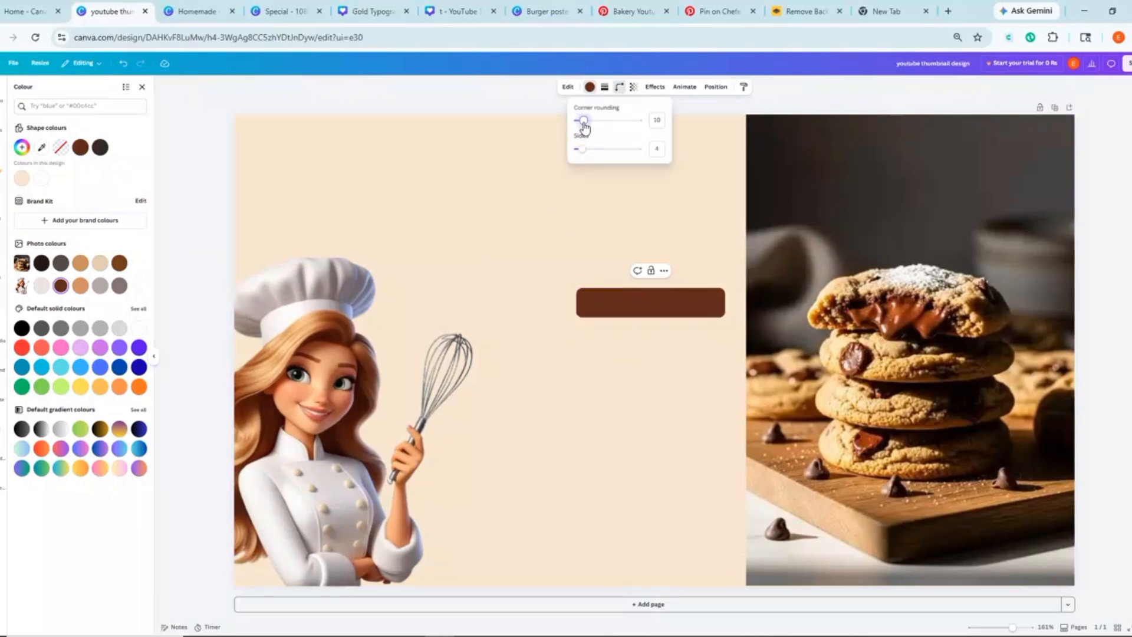
pyautogui.click(672, 334)
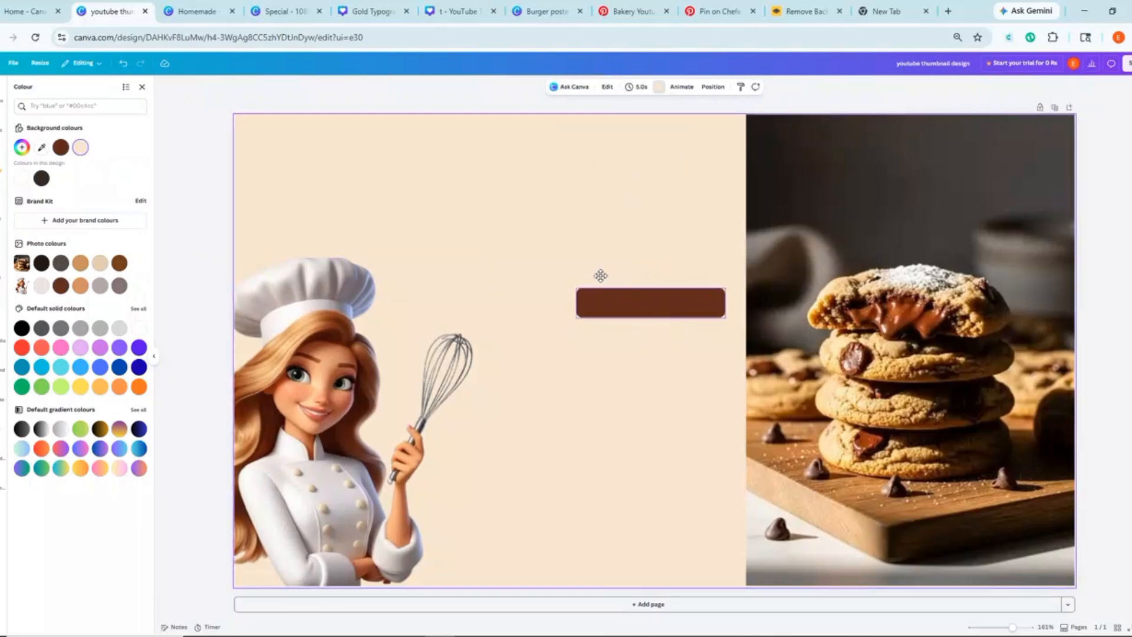
# Move the brown bar to the upper middle of the cream area, enlarge it slightly, and nudge the cookie photo slightly left
pyautogui.moveTo(659, 302); pyautogui.dragTo(566, 221)
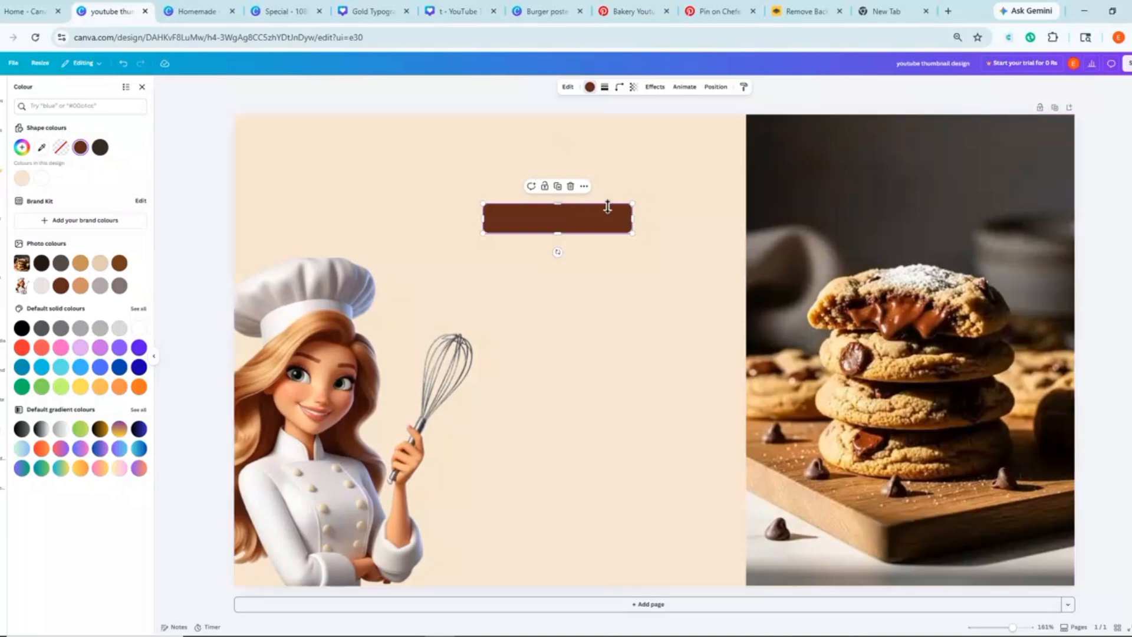
pyautogui.moveTo(637, 203); pyautogui.dragTo(564, 201)
pyautogui.click(779, 232)
pyautogui.moveTo(780, 232)
pyautogui.mouseDown()
pyautogui.moveTo(758, 228)
pyautogui.moveTo(775, 225)
pyautogui.mouseUp()
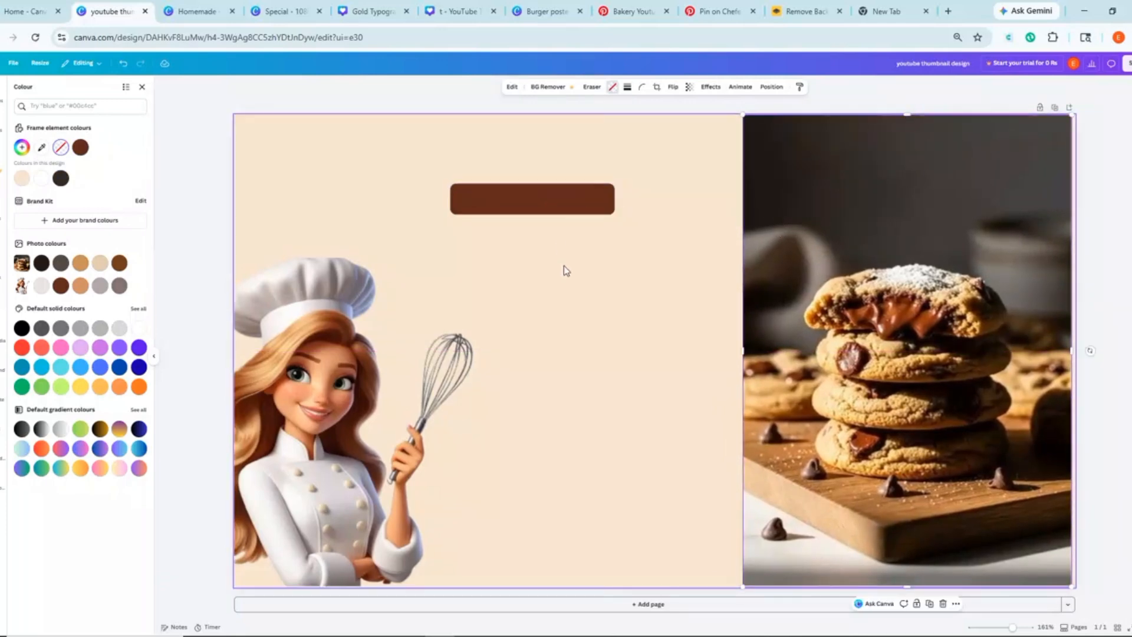
# Add a text box on the cream area reading "How to bake"
pyautogui.press('t')
pyautogui.moveTo(608, 344); pyautogui.dragTo(518, 308)
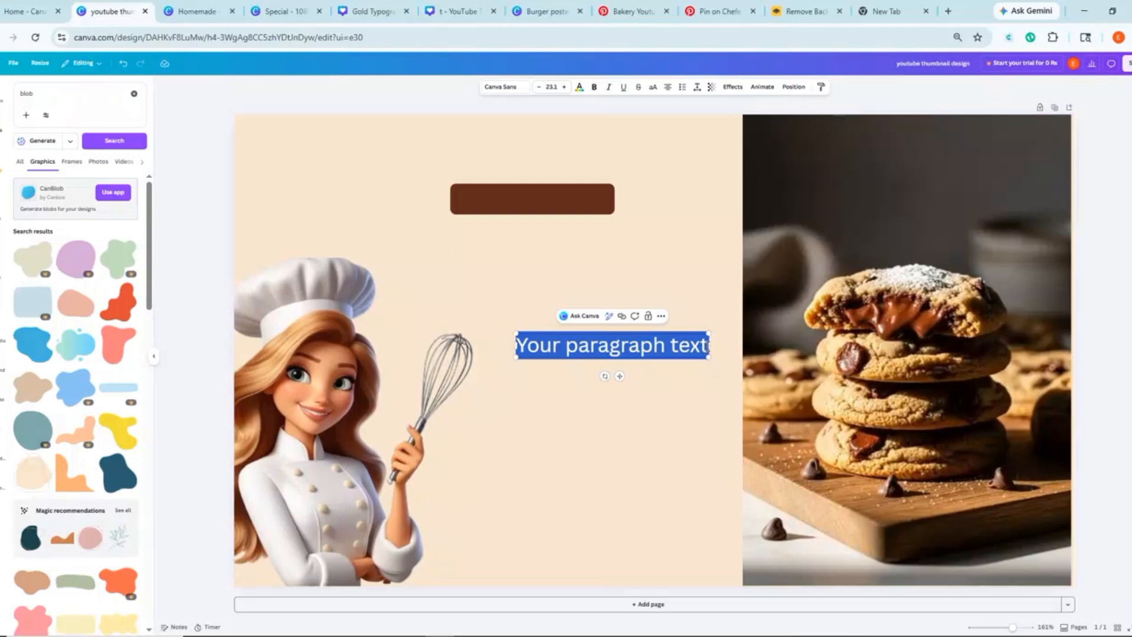
pyautogui.press('BackSpace')
pyautogui.write('H')
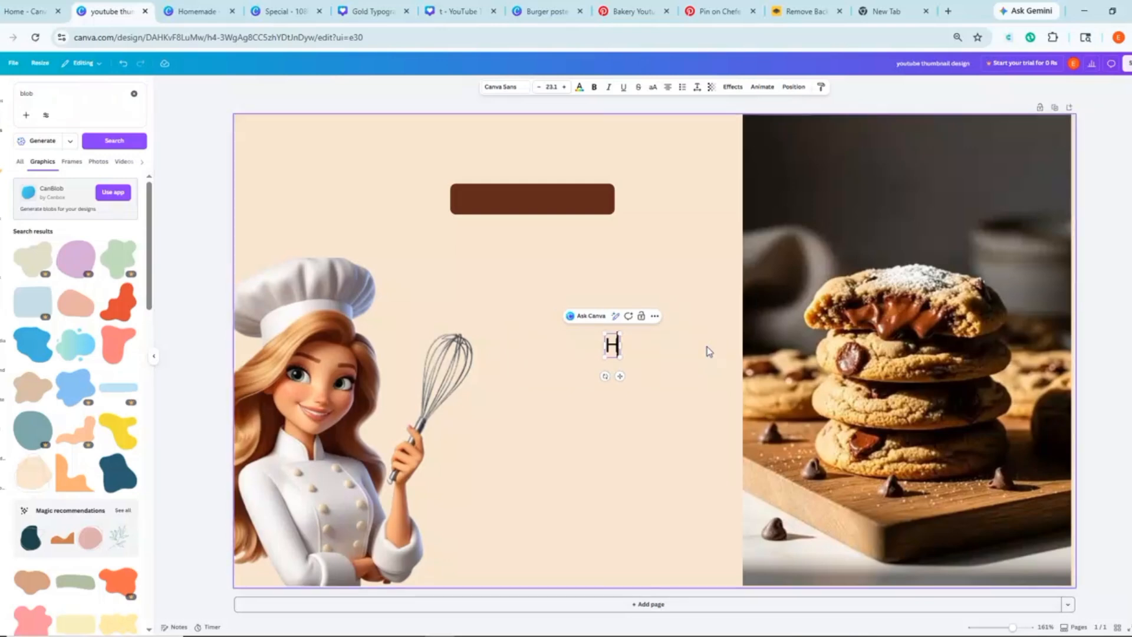
pyautogui.write('ow to')
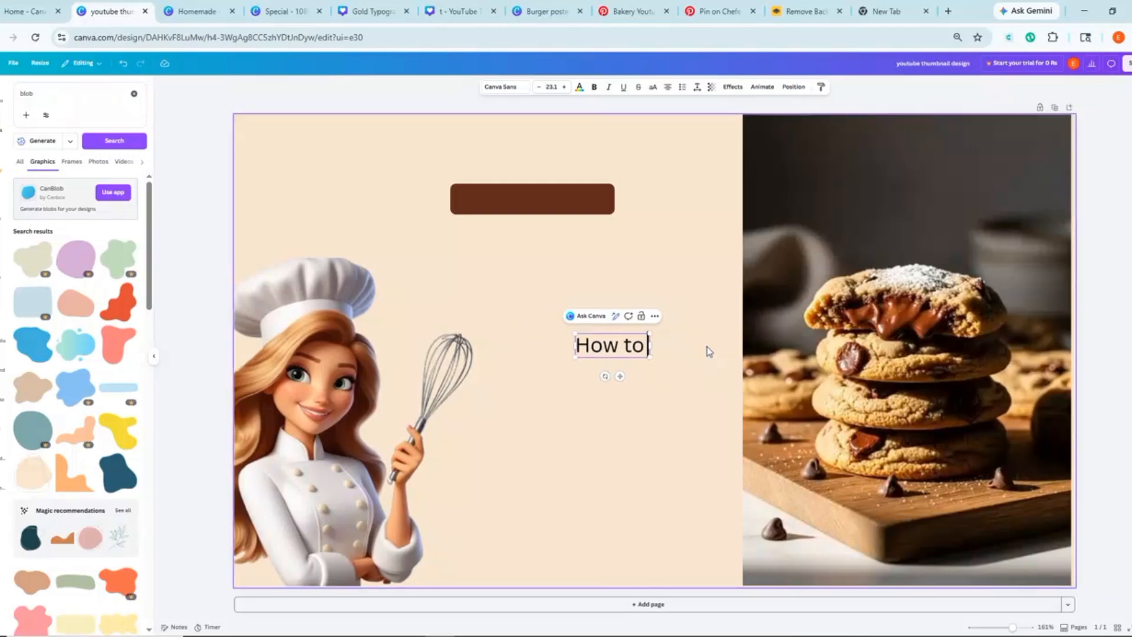
pyautogui.write(' bake')
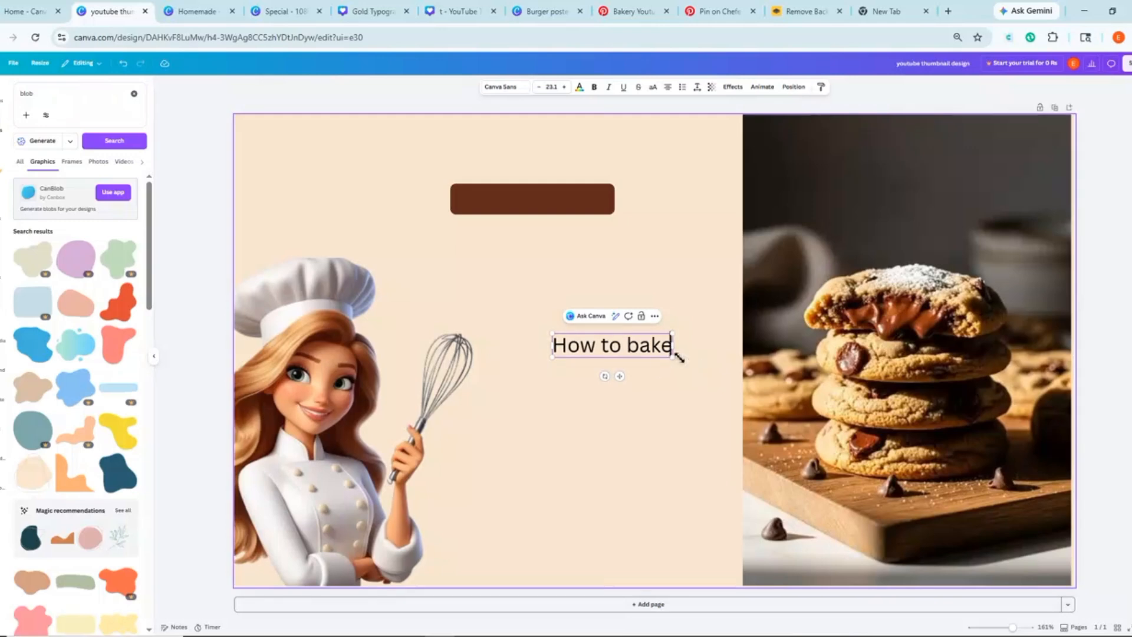
# Enlarge the "How to bake" text to size 25.6, colour it white and centre it on the brown bar
pyautogui.moveTo(688, 327); pyautogui.dragTo(552, 344)
pyautogui.click(579, 87)
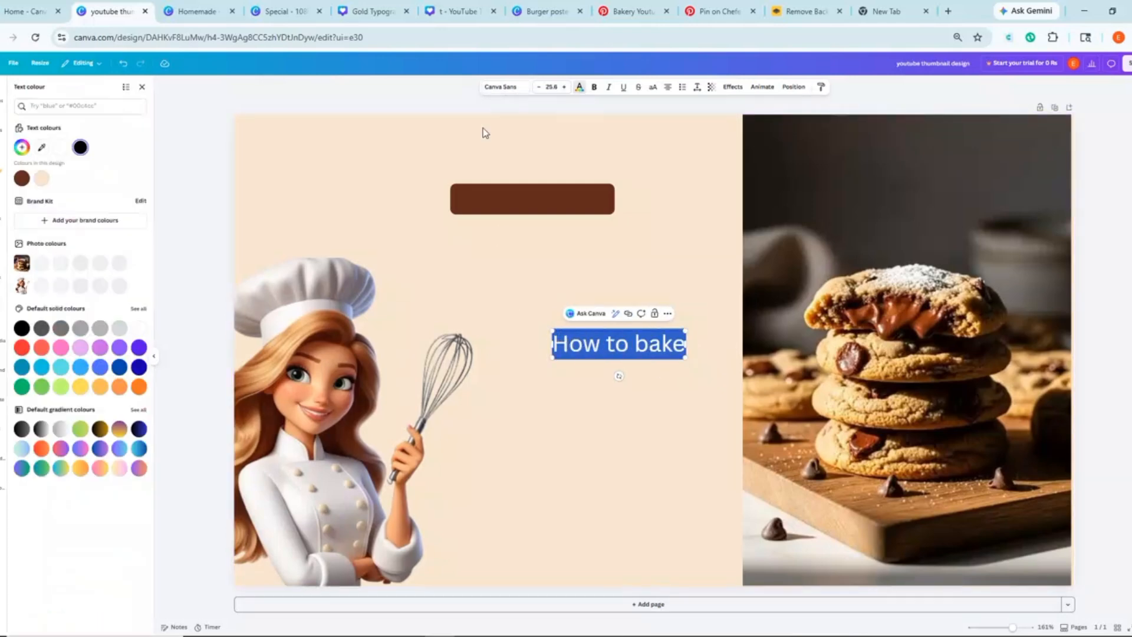
pyautogui.click(137, 329)
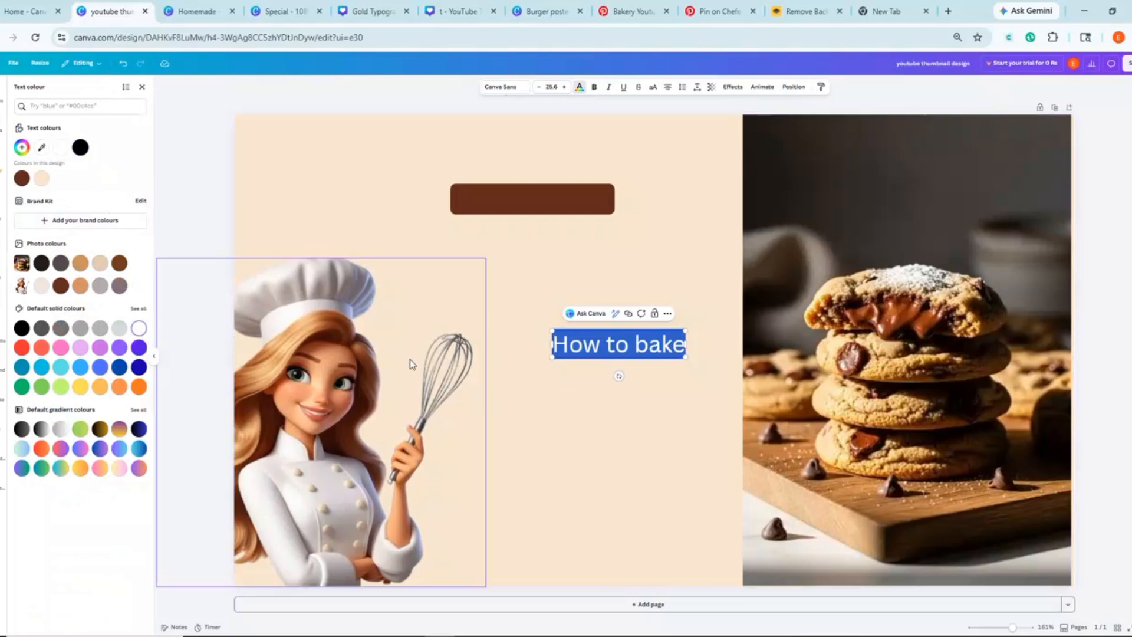
pyautogui.click(637, 399)
pyautogui.moveTo(629, 358); pyautogui.dragTo(544, 212)
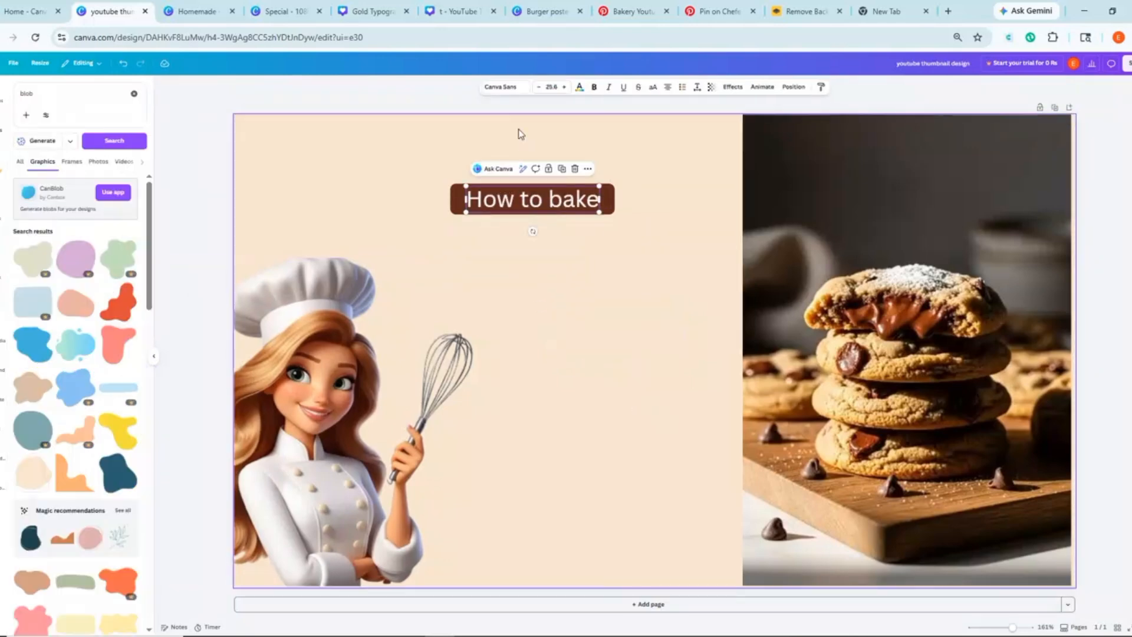
# Change the font of the "How to bake" text to Arimo
pyautogui.click(516, 90)
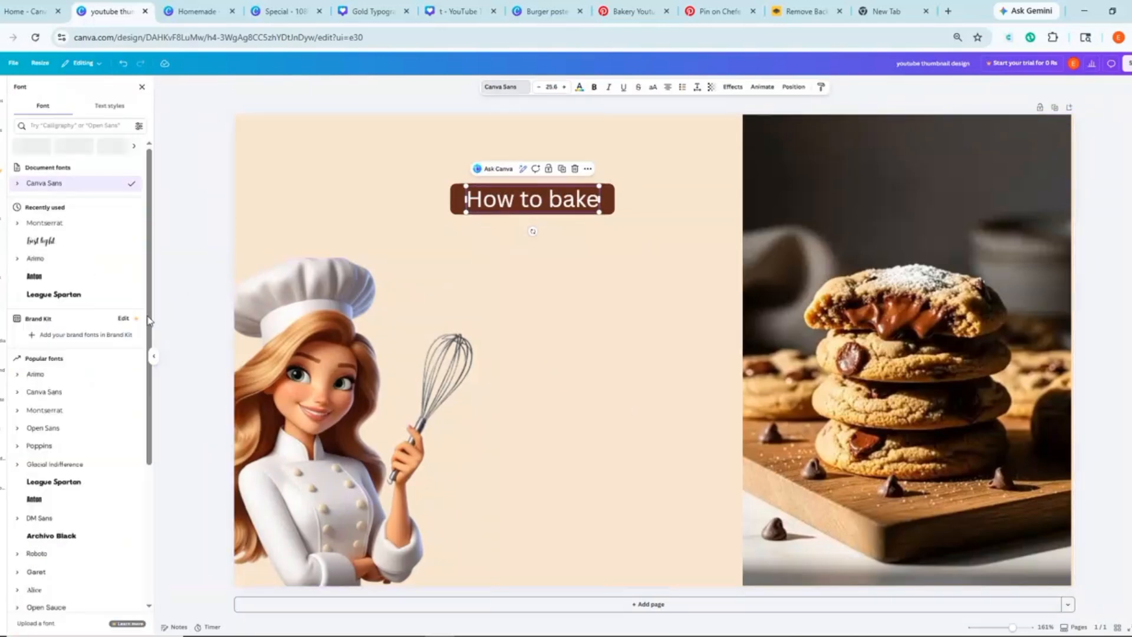
pyautogui.click(66, 258)
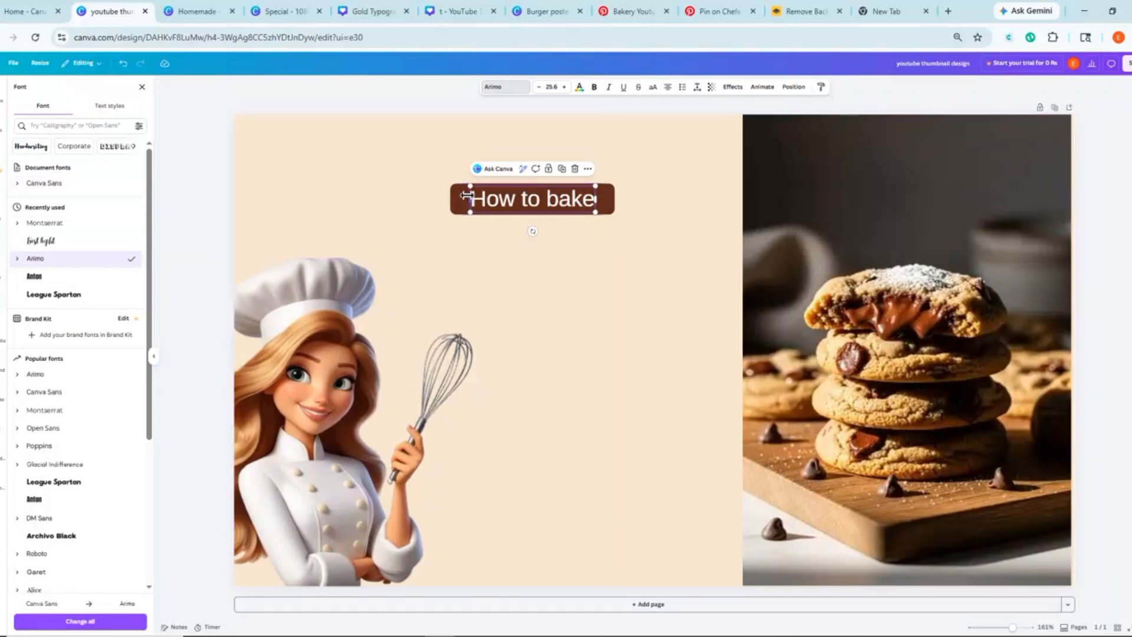
pyautogui.hotkey('ctrl', 'alt', '0')
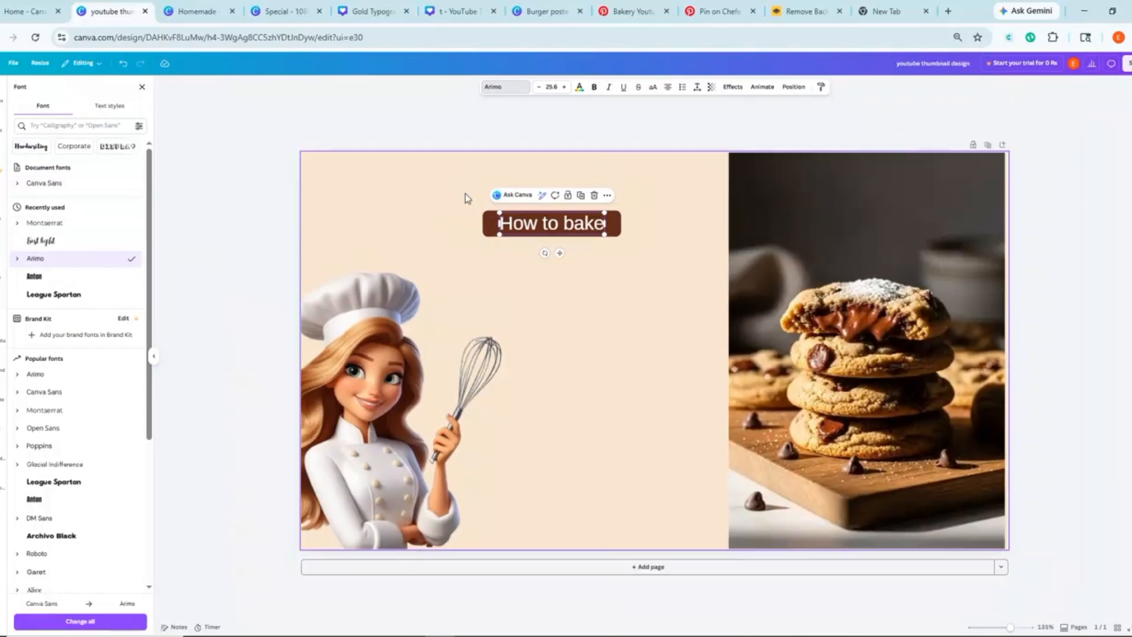
pyautogui.click(501, 250)
pyautogui.click(561, 231)
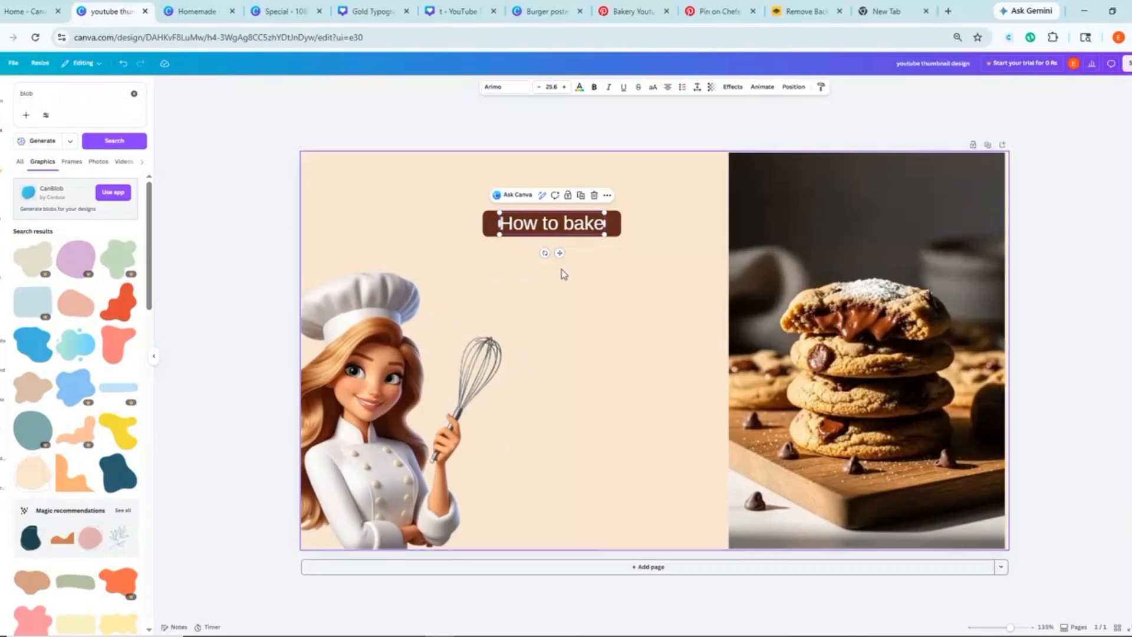
# Add a second text box reading "Chocolate Chip" and enlarge it to size 36.9
pyautogui.press('t')
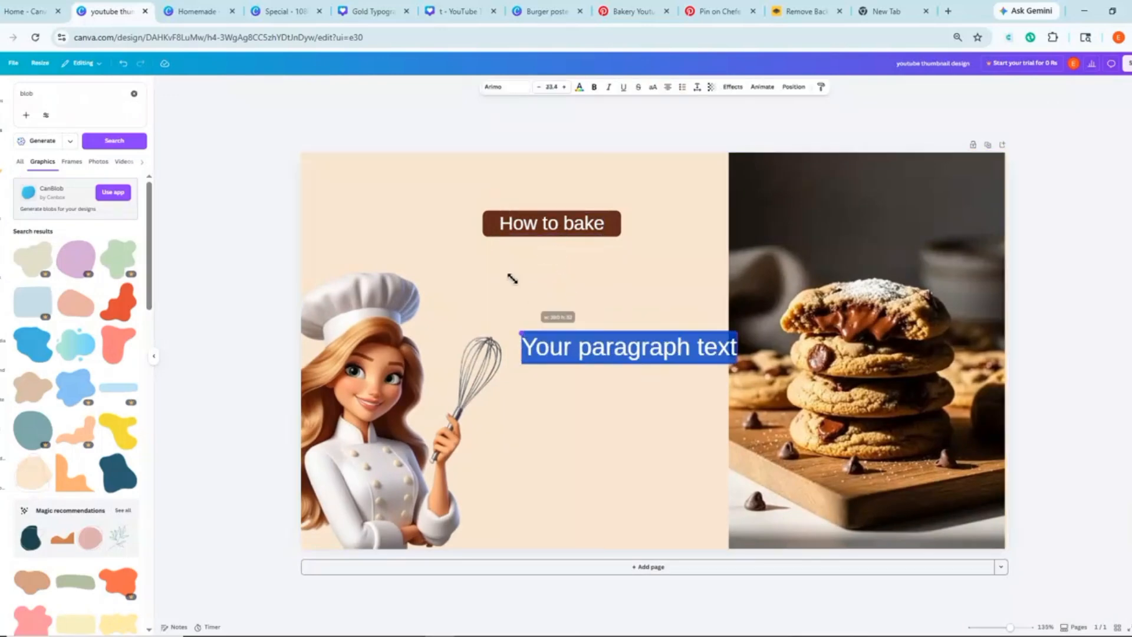
pyautogui.click(735, 352)
pyautogui.press('BackSpace')
pyautogui.press('BackSpace')
pyautogui.press('BackSpace')
pyautogui.press('BackSpace')
pyautogui.press('BackSpace')
pyautogui.press('BackSpace')
pyautogui.press('BackSpace')
pyautogui.press('BackSpace')
pyautogui.press('BackSpace')
pyautogui.press('BackSpace')
pyautogui.press('BackSpace')
pyautogui.press('BackSpace')
pyautogui.press('BackSpace')
pyautogui.press('BackSpace')
pyautogui.press('BackSpace')
pyautogui.press('BackSpace')
pyautogui.press('BackSpace')
pyautogui.press('BackSpace')
pyautogui.press('BackSpace')
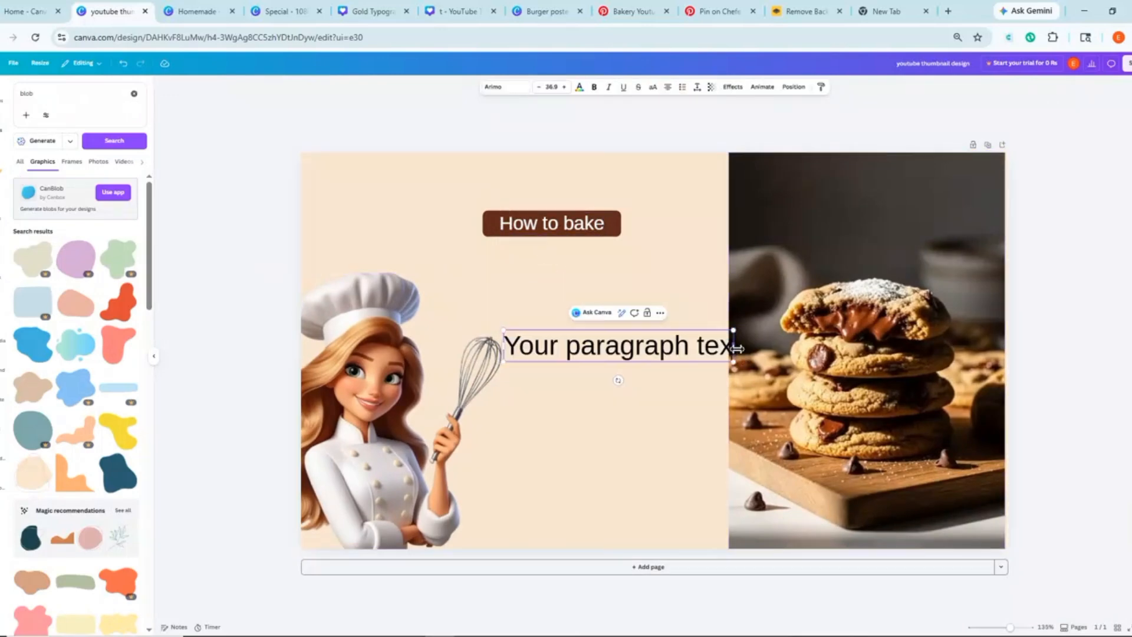
pyautogui.write('Cho')
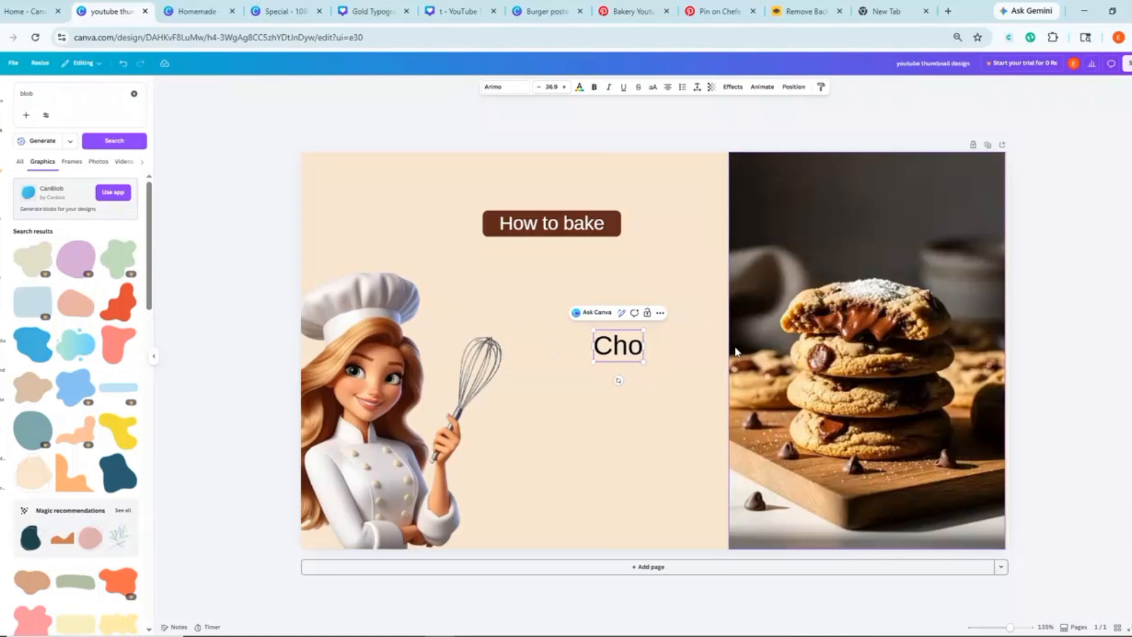
pyautogui.write('colat')
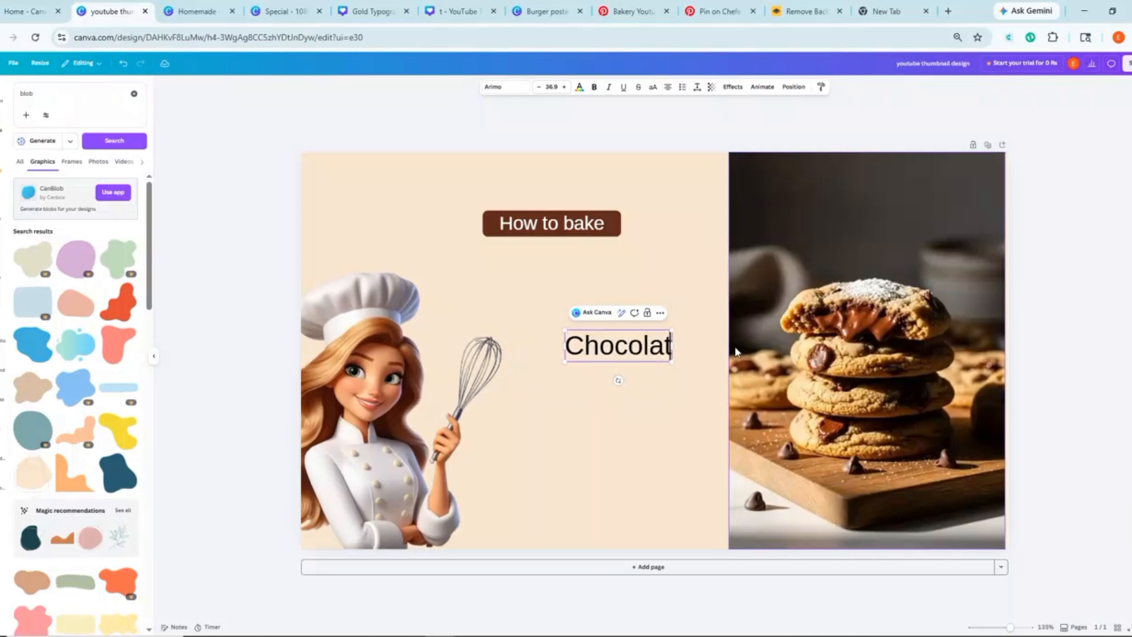
pyautogui.write('e Chip')
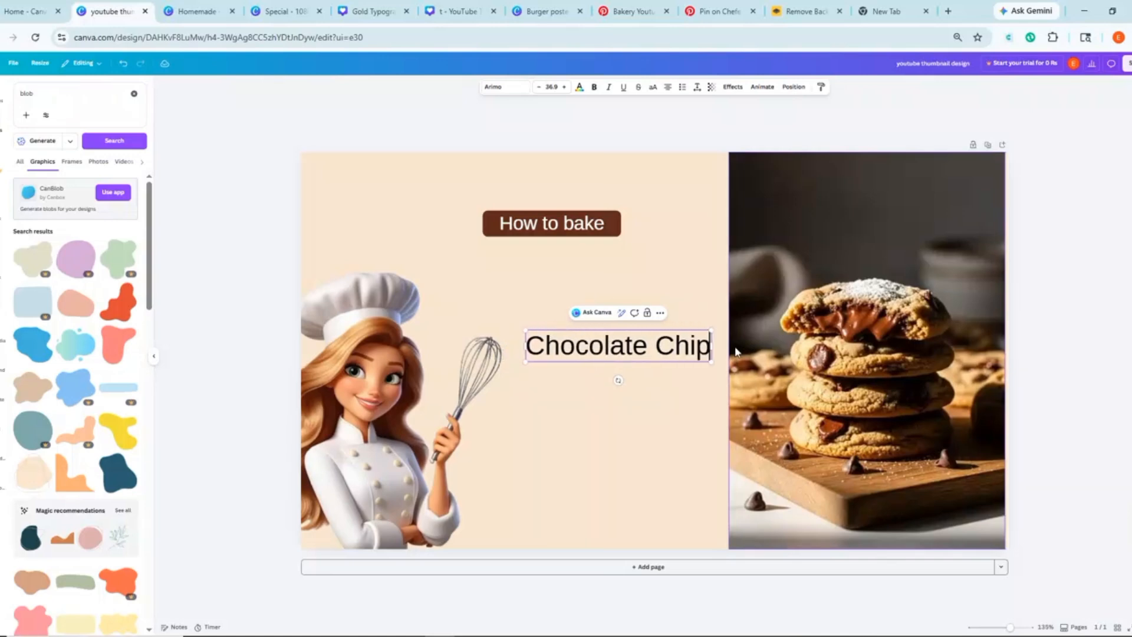
# Colour the "Chocolate Chip" text the same dark brown as the bar and place it just below the bar
pyautogui.moveTo(710, 347); pyautogui.dragTo(525, 347)
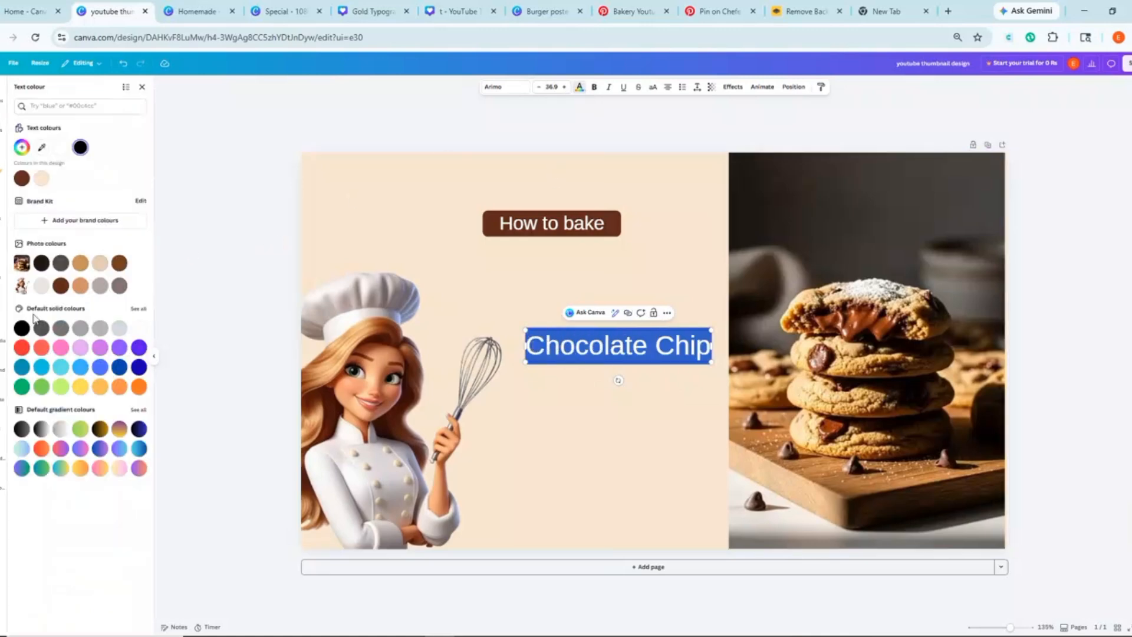
pyautogui.click(61, 285)
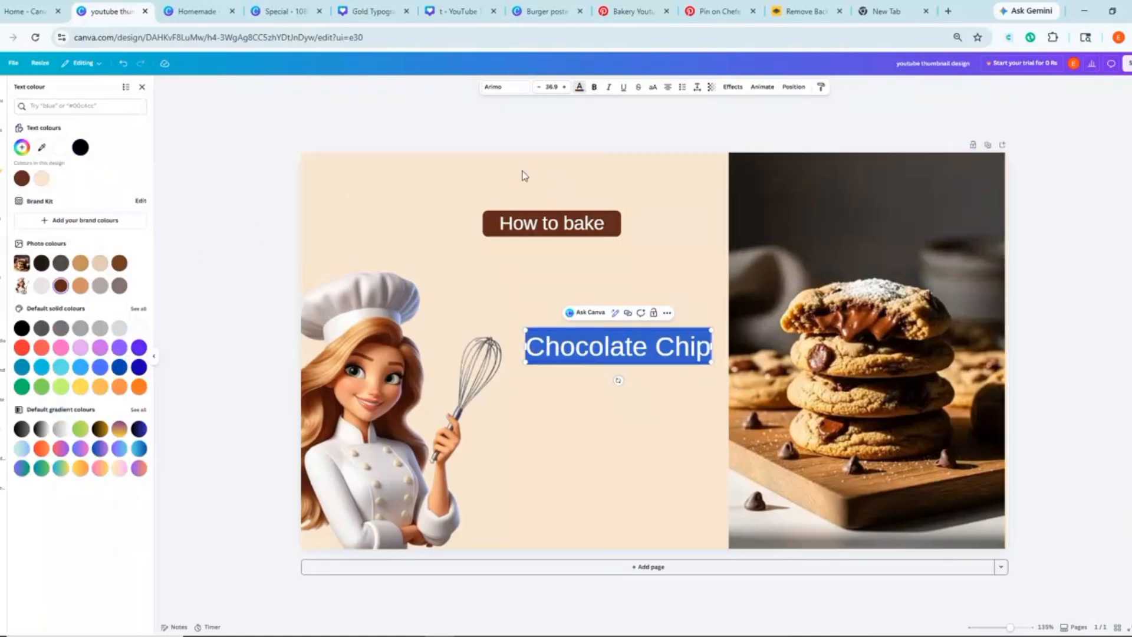
pyautogui.click(596, 399)
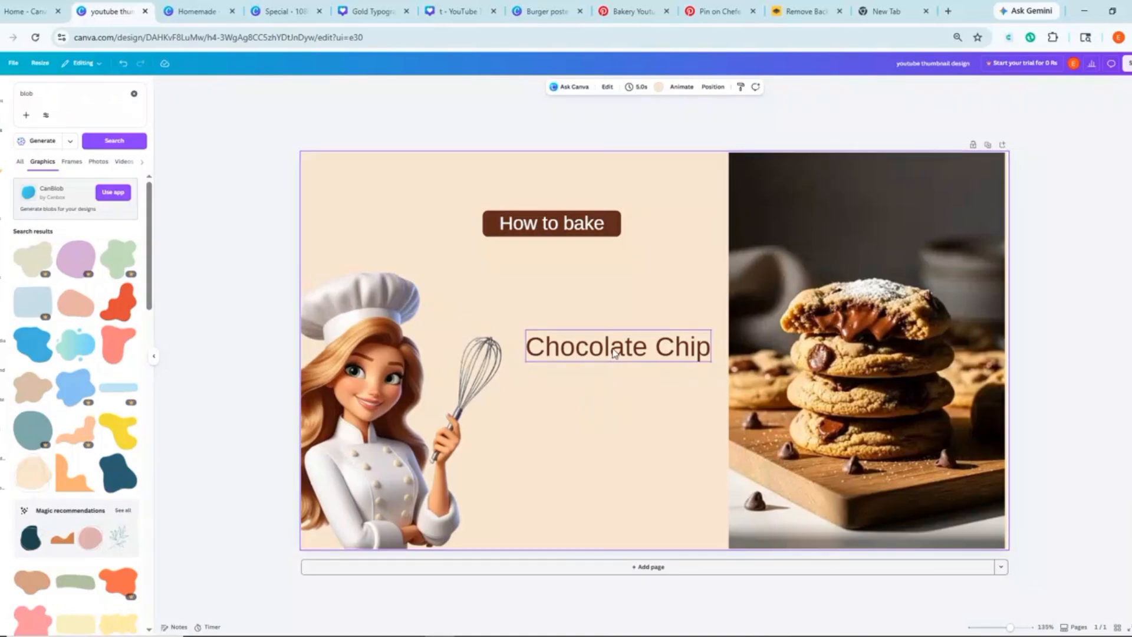
pyautogui.moveTo(613, 352); pyautogui.dragTo(553, 276)
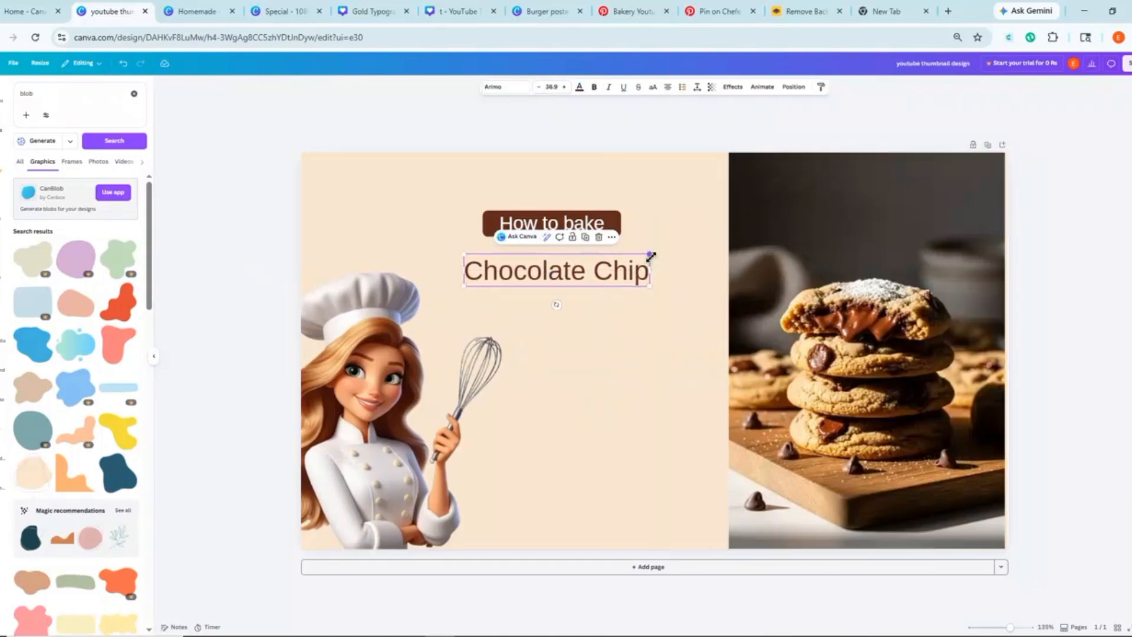
# Change the font of the "Chocolate Chip" text to League Spartan and nudge the text slightly closer to the brown bar
pyautogui.click(502, 86)
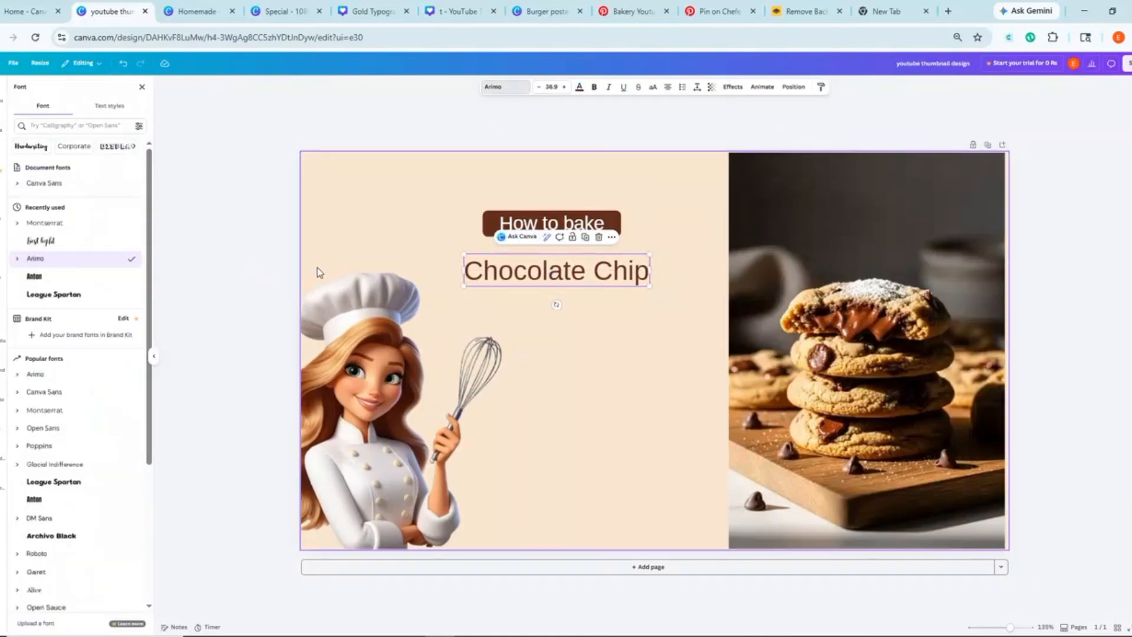
pyautogui.click(66, 299)
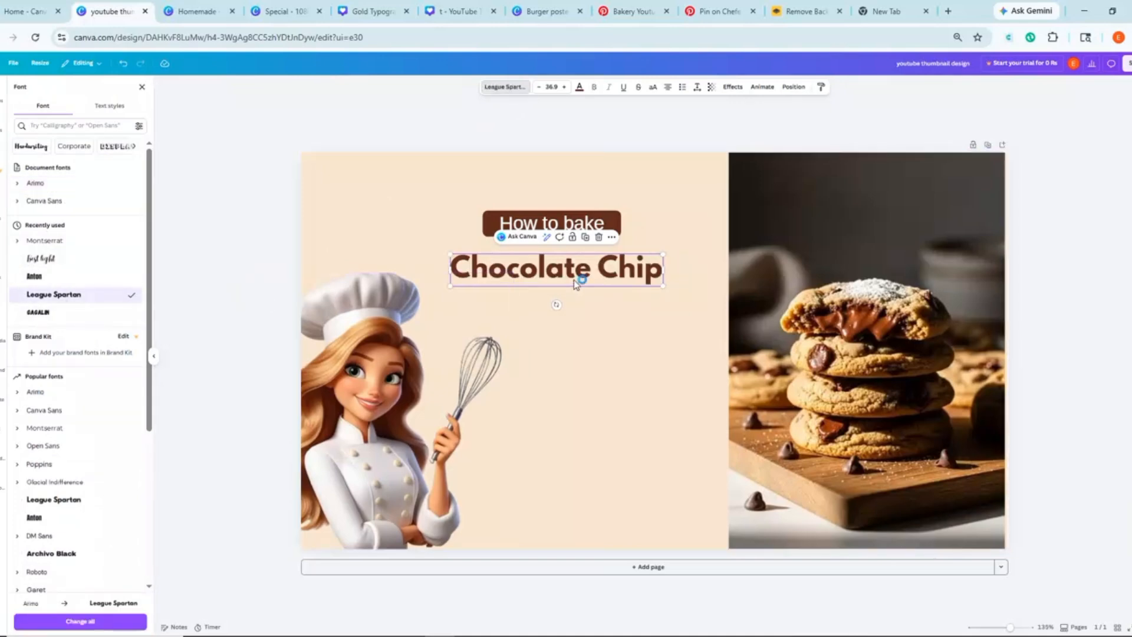
pyautogui.moveTo(575, 281); pyautogui.dragTo(573, 277)
# Apply the Glow effect to the "Chocolate Chip" text, then enlarge it to size 38.4 and recentre it under the bar
pyautogui.click(732, 87)
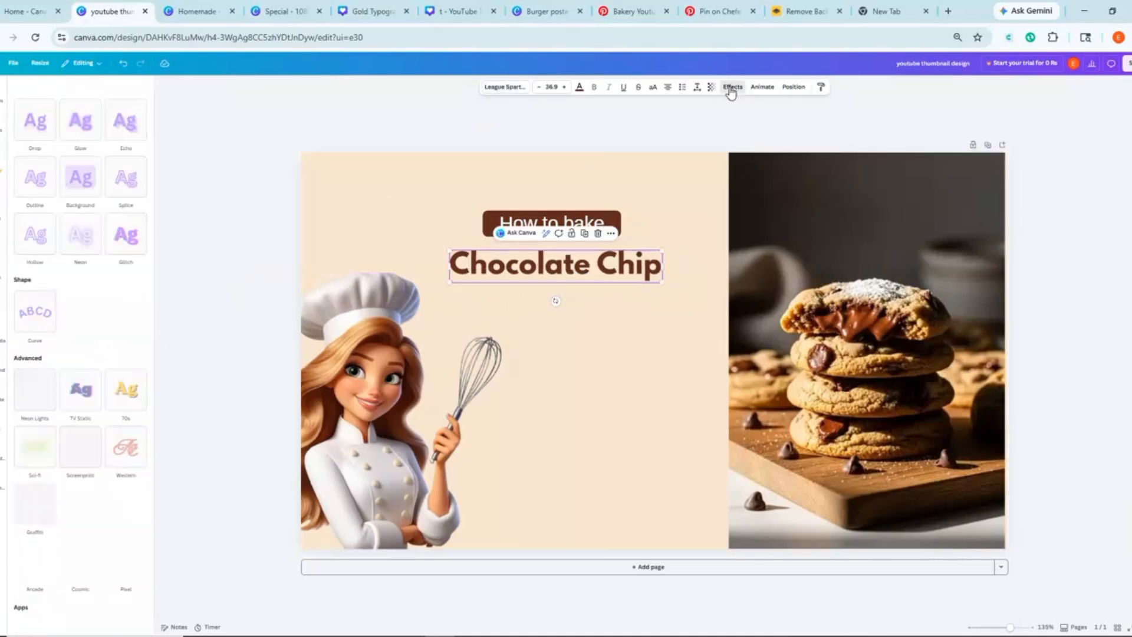
pyautogui.click(81, 121)
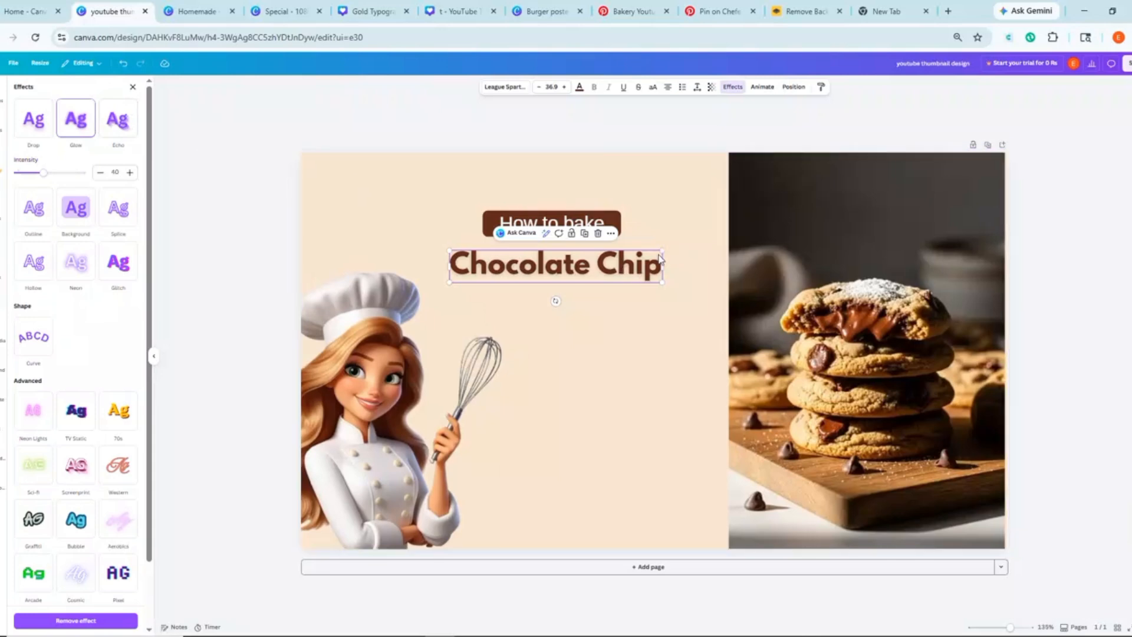
pyautogui.moveTo(664, 253); pyautogui.dragTo(669, 248)
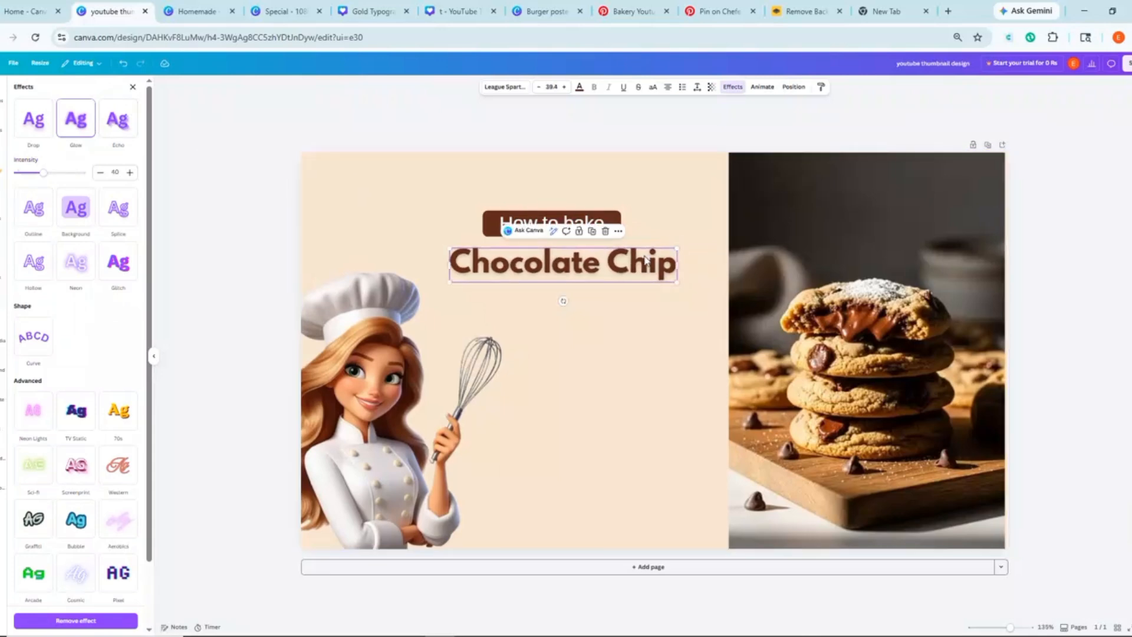
pyautogui.click(636, 255)
# Group the brown bar with its "How to bake" text and shift both title lines slightly up and toward the cookie photo
pyautogui.click(505, 222)
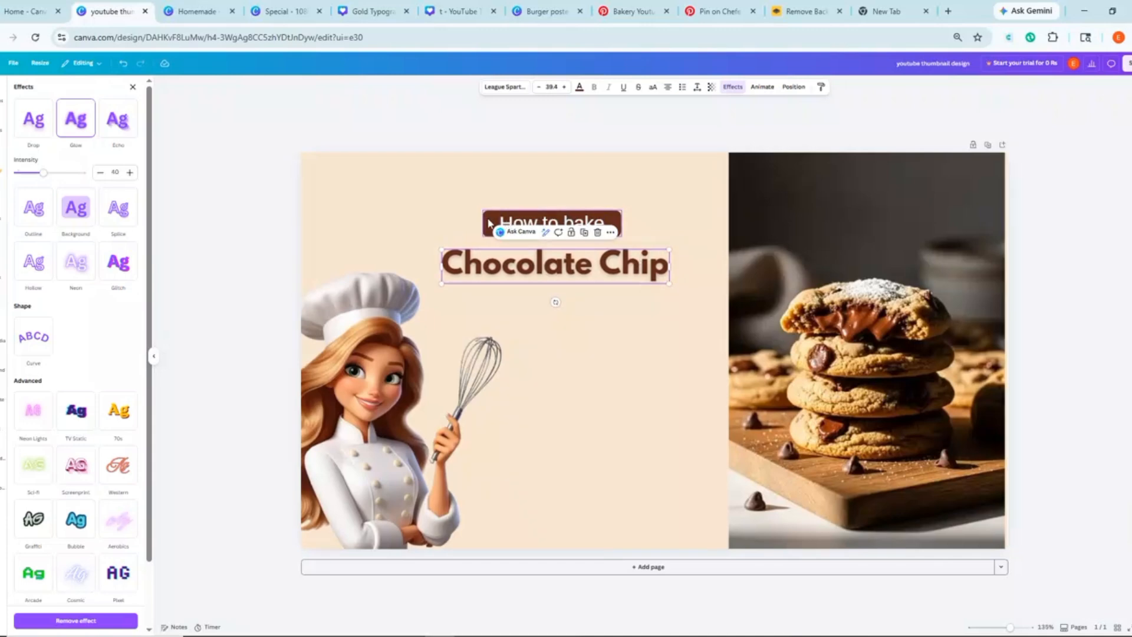
pyautogui.click(501, 226)
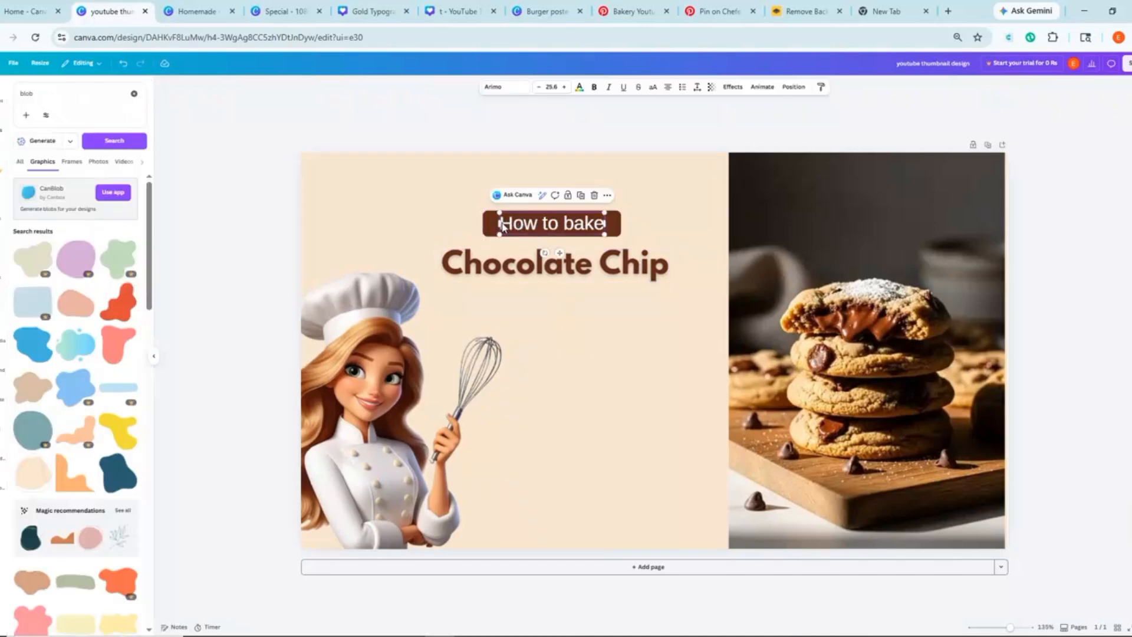
pyautogui.click(493, 227)
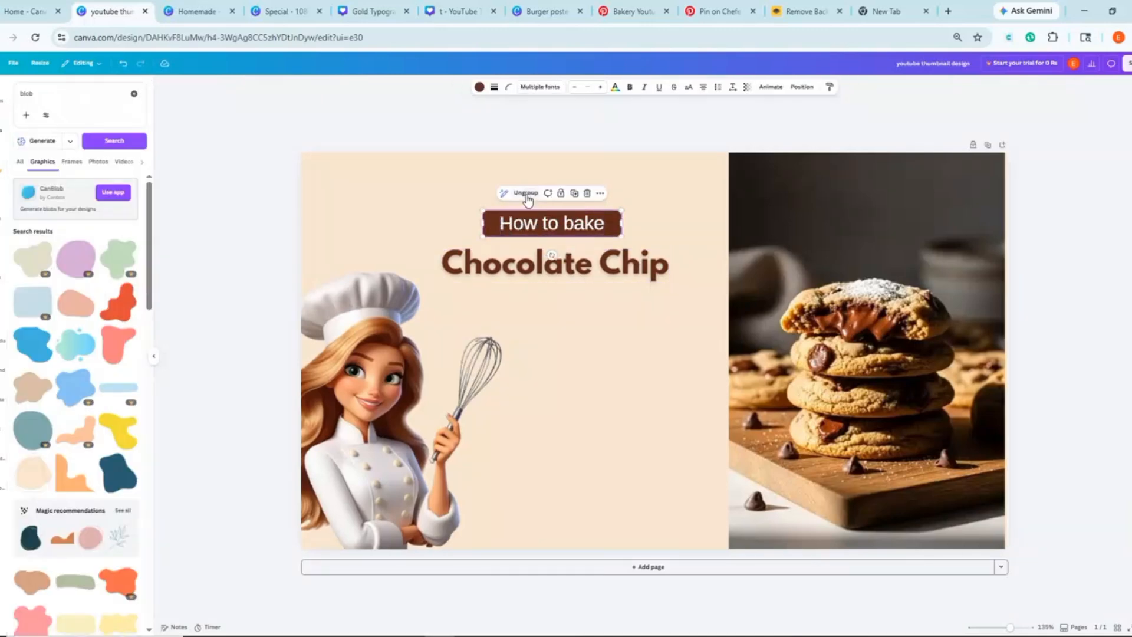
pyautogui.moveTo(551, 228)
pyautogui.mouseDown()
pyautogui.moveTo(573, 221)
pyautogui.moveTo(563, 220)
pyautogui.mouseUp()
pyautogui.moveTo(563, 261); pyautogui.dragTo(579, 252)
# Add a third text box reading "Cookies" at size 33 below the title lines
pyautogui.click(547, 310)
pyautogui.press('t')
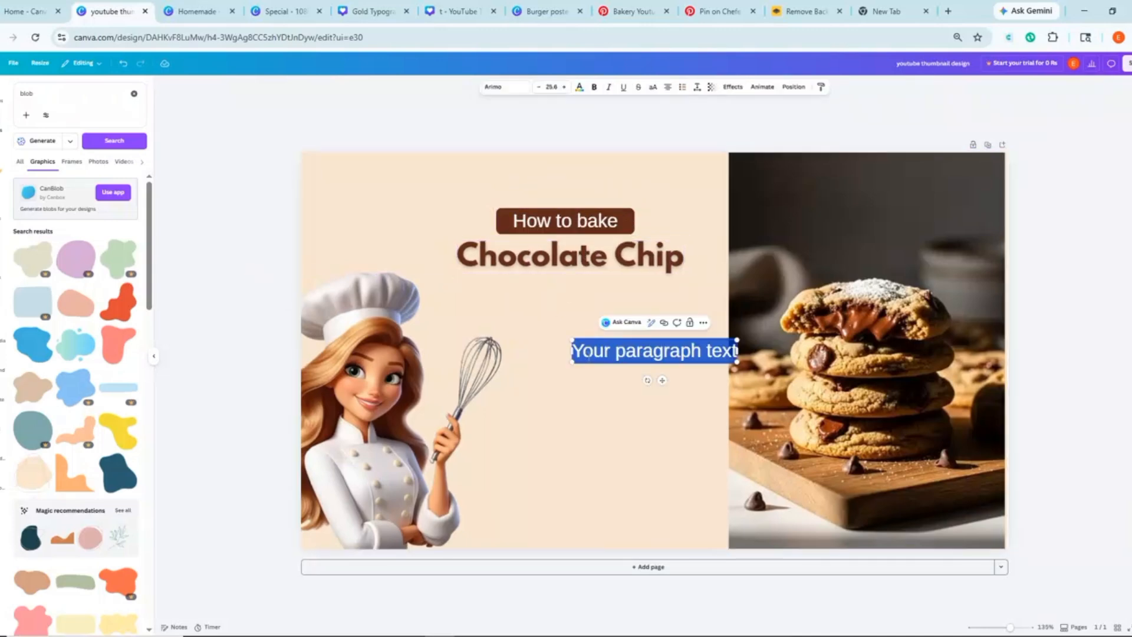
pyautogui.moveTo(570, 341); pyautogui.dragTo(524, 332)
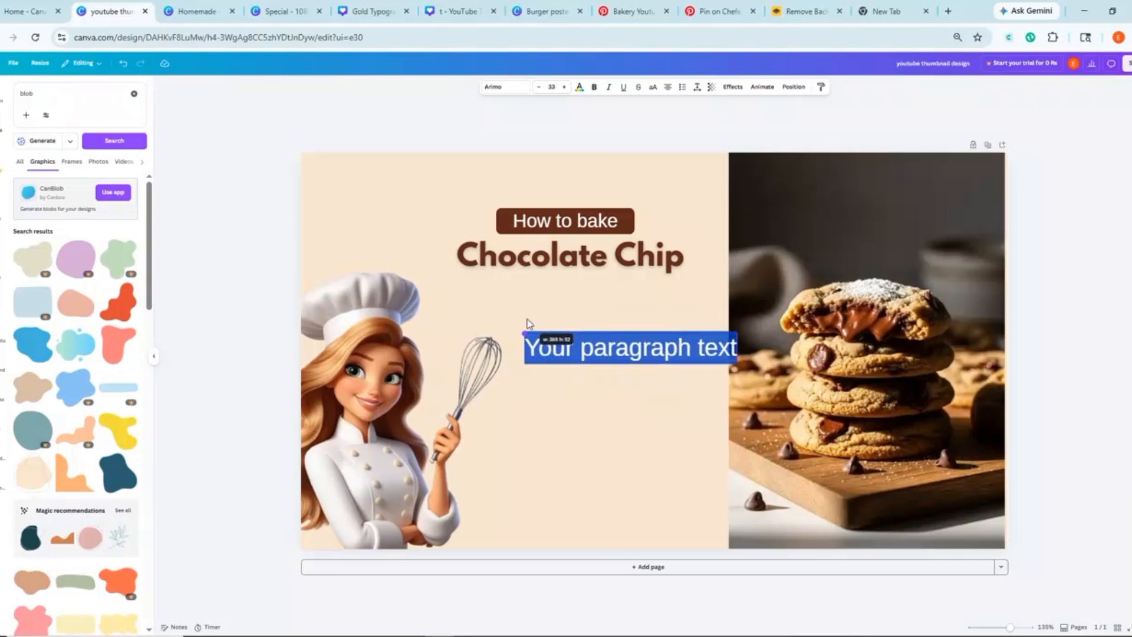
pyautogui.click(737, 349)
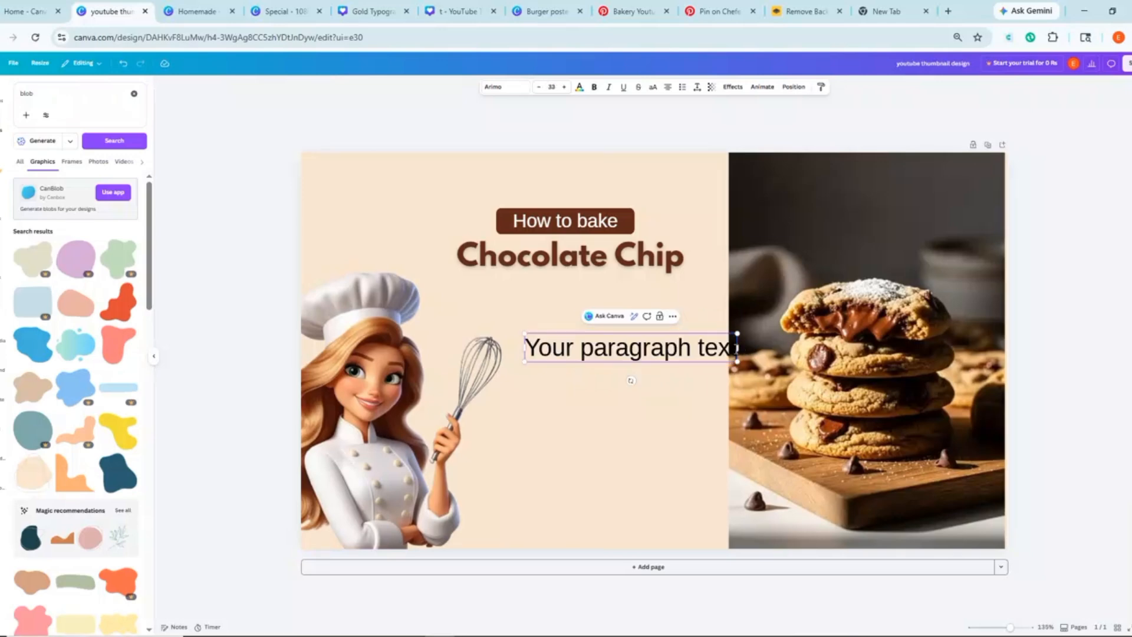
pyautogui.press('BackSpace')
pyautogui.press('BackSpace')
pyautogui.press('BackSpace')
pyautogui.press('BackSpace')
pyautogui.press('BackSpace')
pyautogui.press('BackSpace')
pyautogui.press('BackSpace')
pyautogui.press('BackSpace')
pyautogui.press('BackSpace')
pyautogui.press('BackSpace')
pyautogui.press('BackSpace')
pyautogui.press('BackSpace')
pyautogui.press('BackSpace')
pyautogui.press('BackSpace')
pyautogui.press('BackSpace')
pyautogui.press('BackSpace')
pyautogui.press('BackSpace')
pyautogui.press('BackSpace')
pyautogui.press('BackSpace')
pyautogui.write('C')
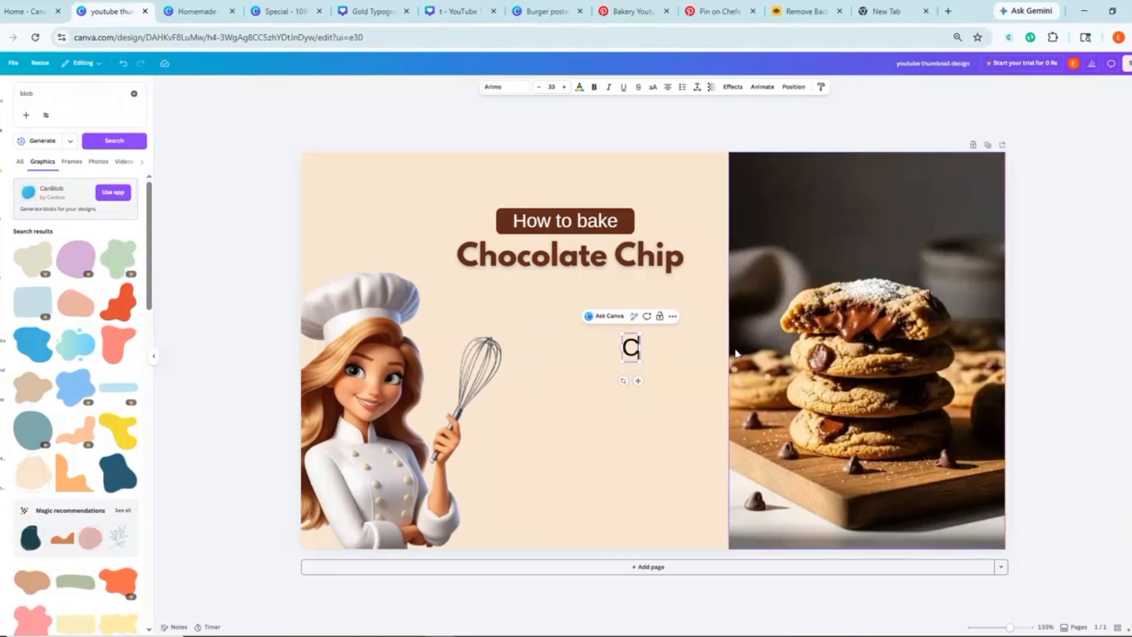
pyautogui.write('ookies')
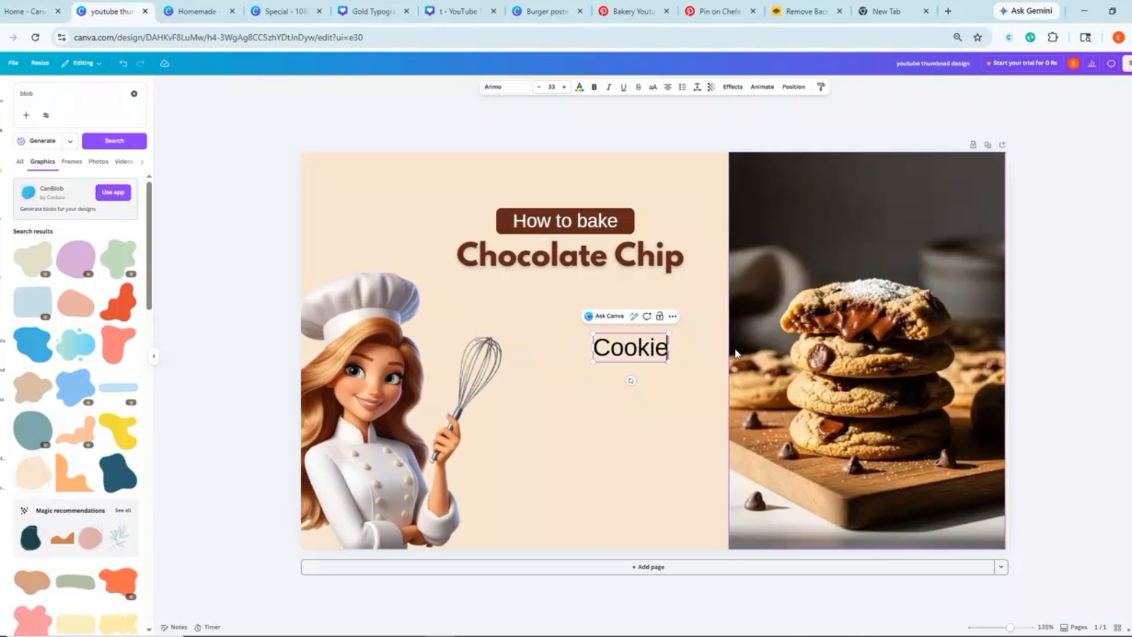
# Change the font of the "Cookies" text to Best light and colour it dark brown
pyautogui.click(507, 87)
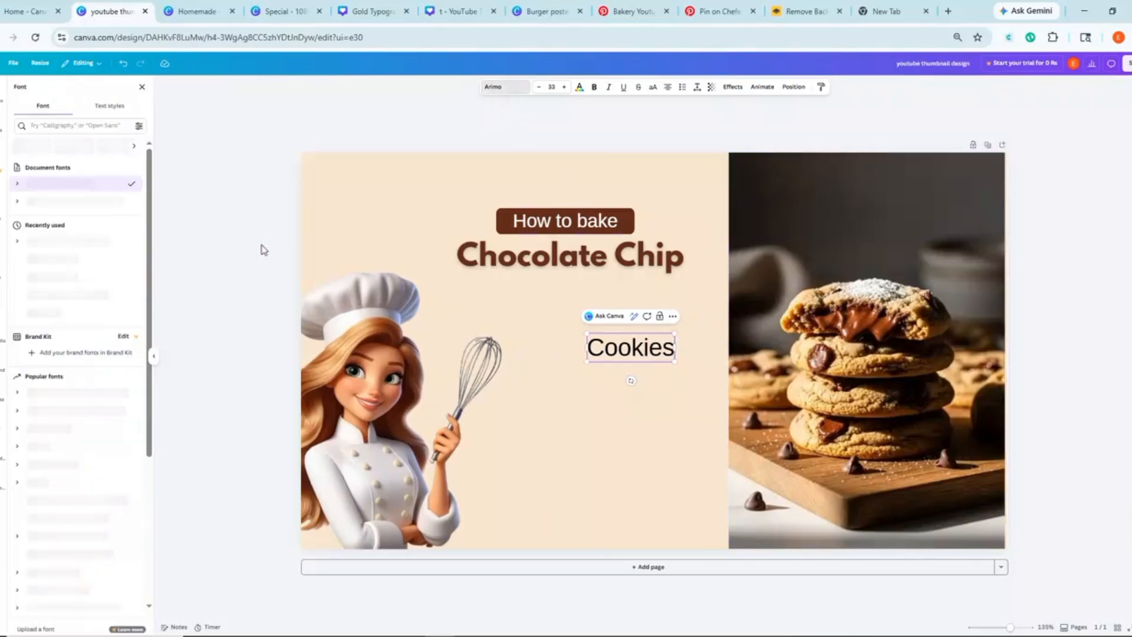
pyautogui.click(50, 282)
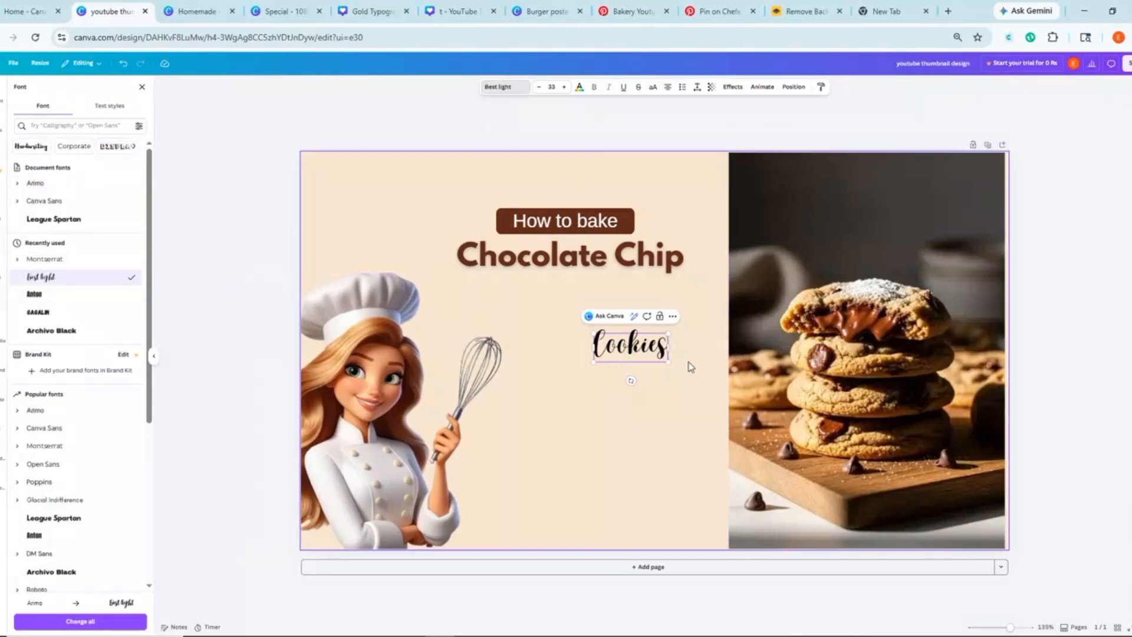
pyautogui.moveTo(664, 354); pyautogui.dragTo(578, 347)
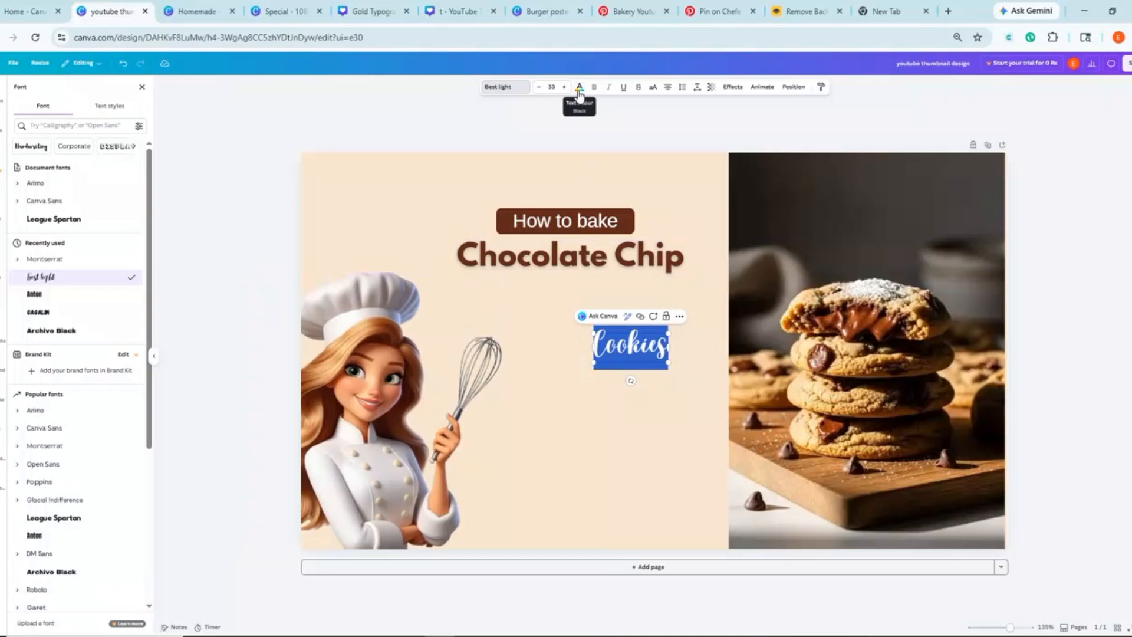
pyautogui.click(579, 88)
pyautogui.click(61, 287)
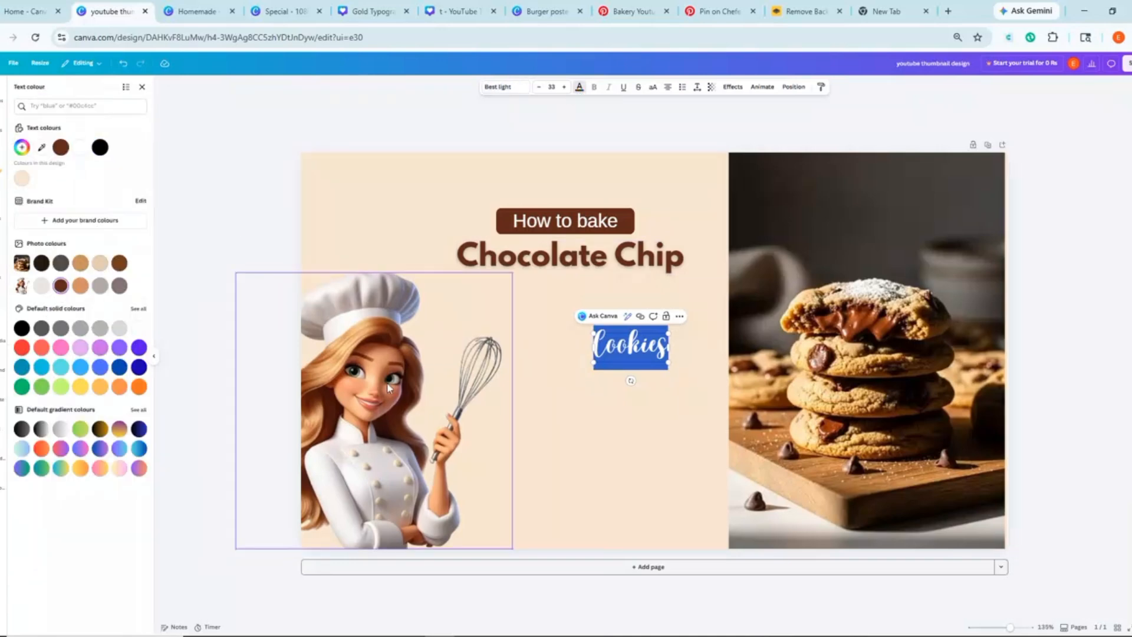
pyautogui.click(621, 508)
# Enlarge the "Cookies" text and centre it directly beneath "Chocolate Chip"
pyautogui.click(659, 346)
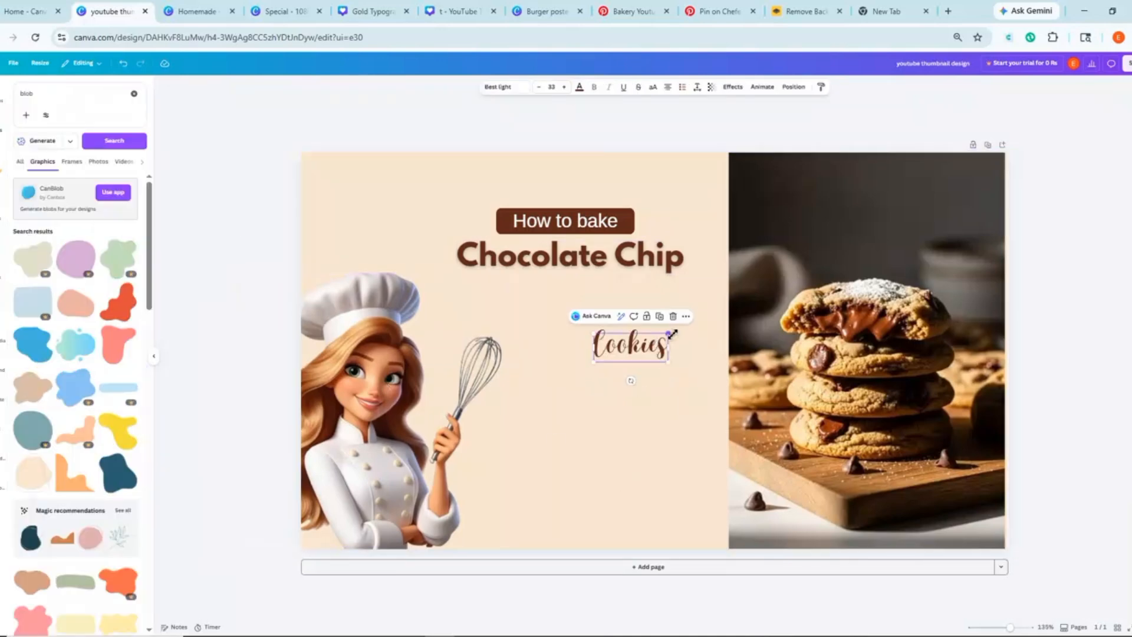
pyautogui.moveTo(668, 333); pyautogui.dragTo(571, 287)
pyautogui.click(563, 390)
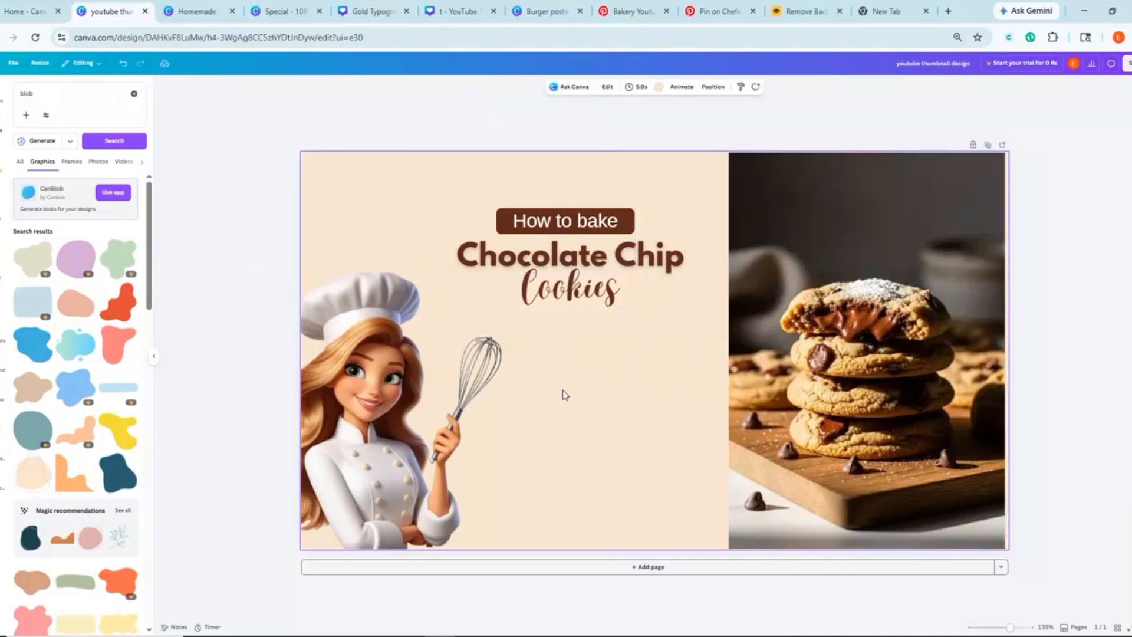
# Add a flat rectangle about 250 px wide in the empty area below the title and round its corners into a pill
pyautogui.press('r')
pyautogui.moveTo(659, 295); pyautogui.dragTo(577, 393)
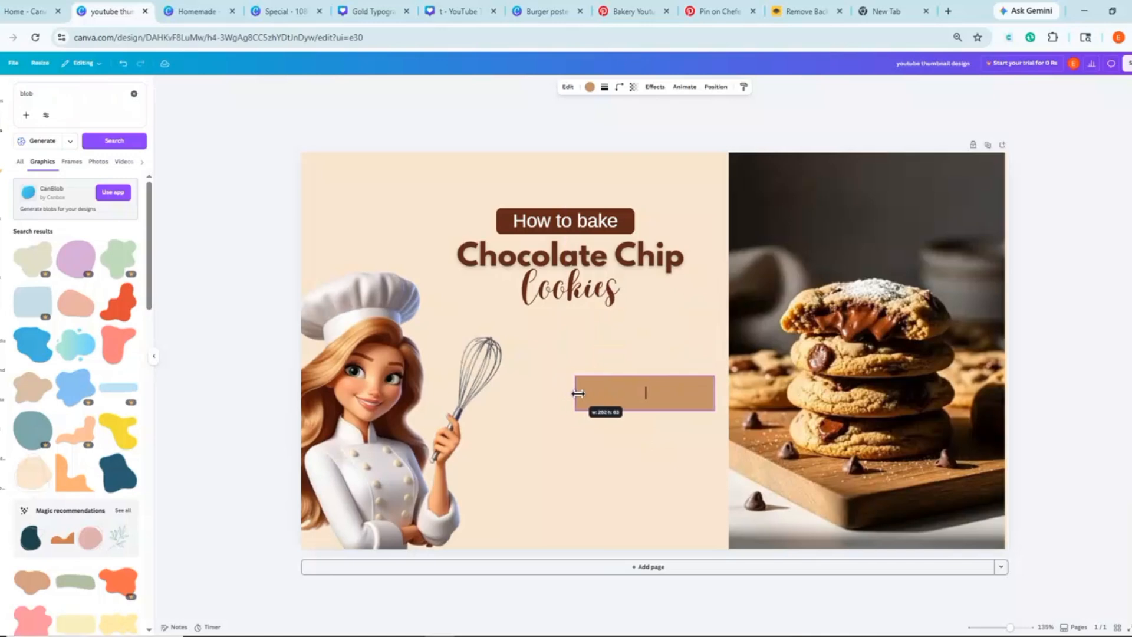
pyautogui.moveTo(644, 377); pyautogui.dragTo(644, 381)
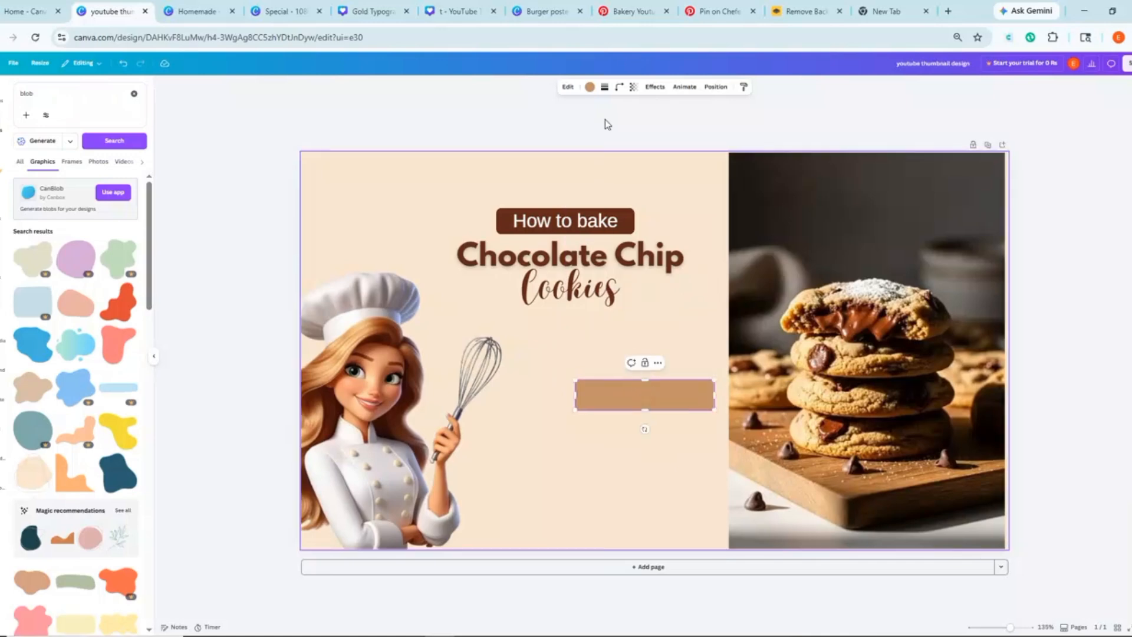
pyautogui.click(620, 92)
pyautogui.moveTo(579, 121); pyautogui.dragTo(591, 123)
# Give the pill shape a solid border and set its fill to no colour
pyautogui.click(604, 87)
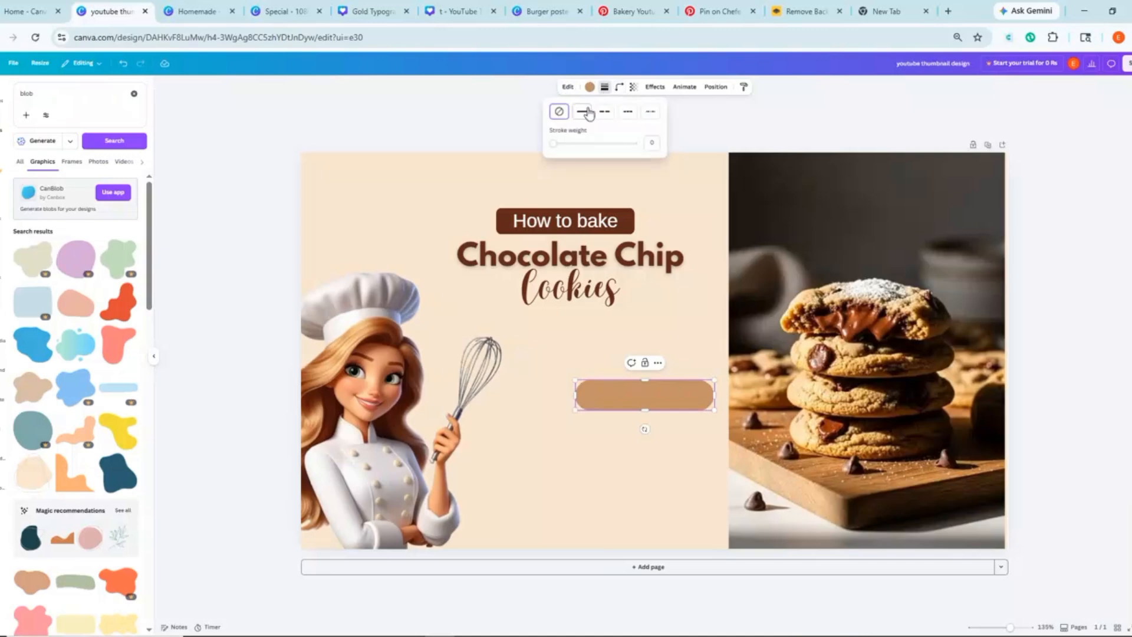
pyautogui.click(583, 111)
pyautogui.click(583, 87)
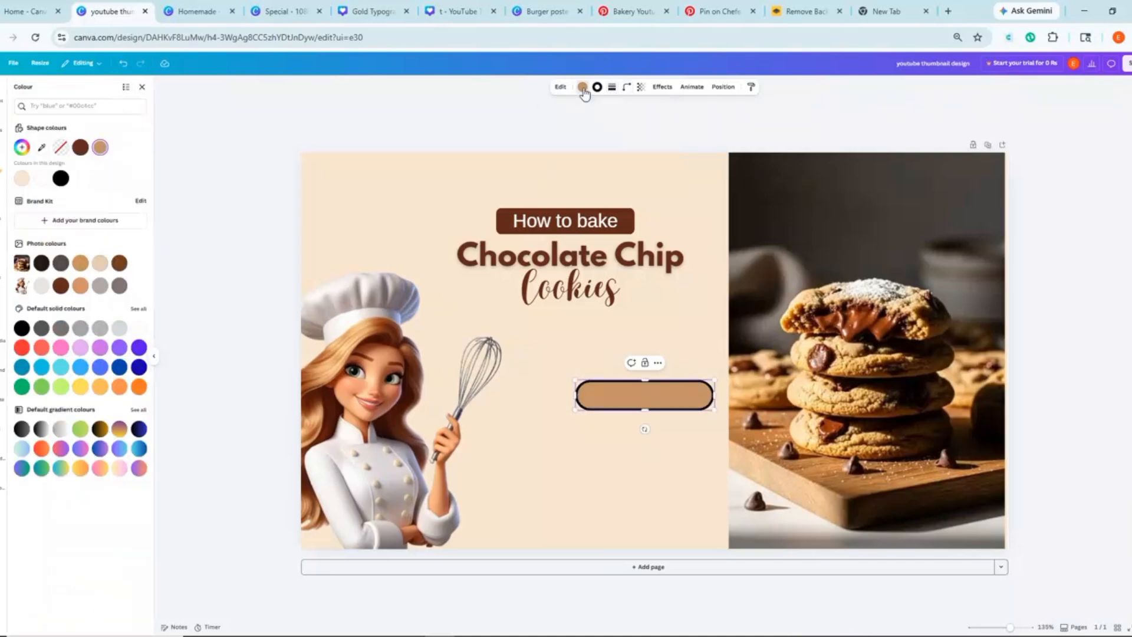
pyautogui.click(61, 147)
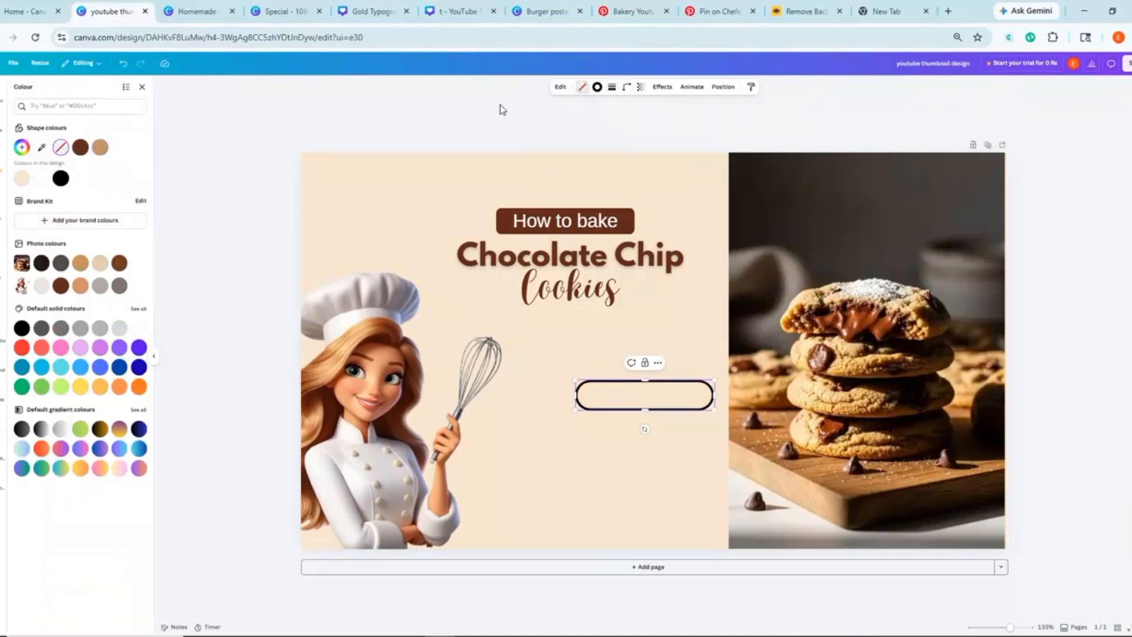
# Colour the pill's border the design's dark brown and move the pill beneath the "Cookies" text
pyautogui.click(597, 87)
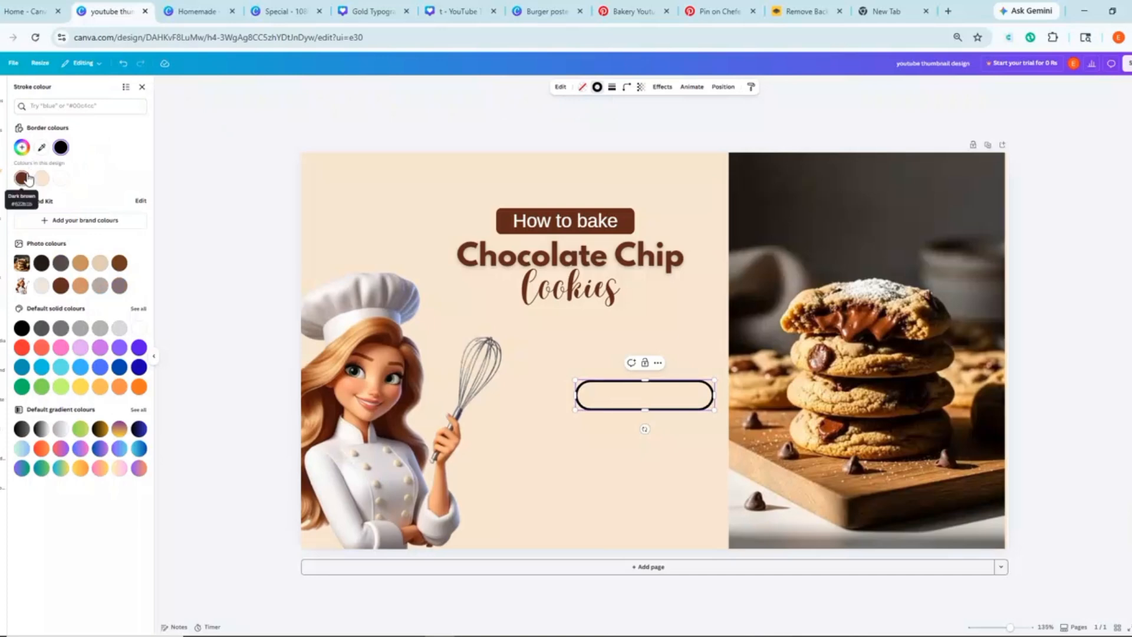
pyautogui.click(26, 178)
pyautogui.click(674, 442)
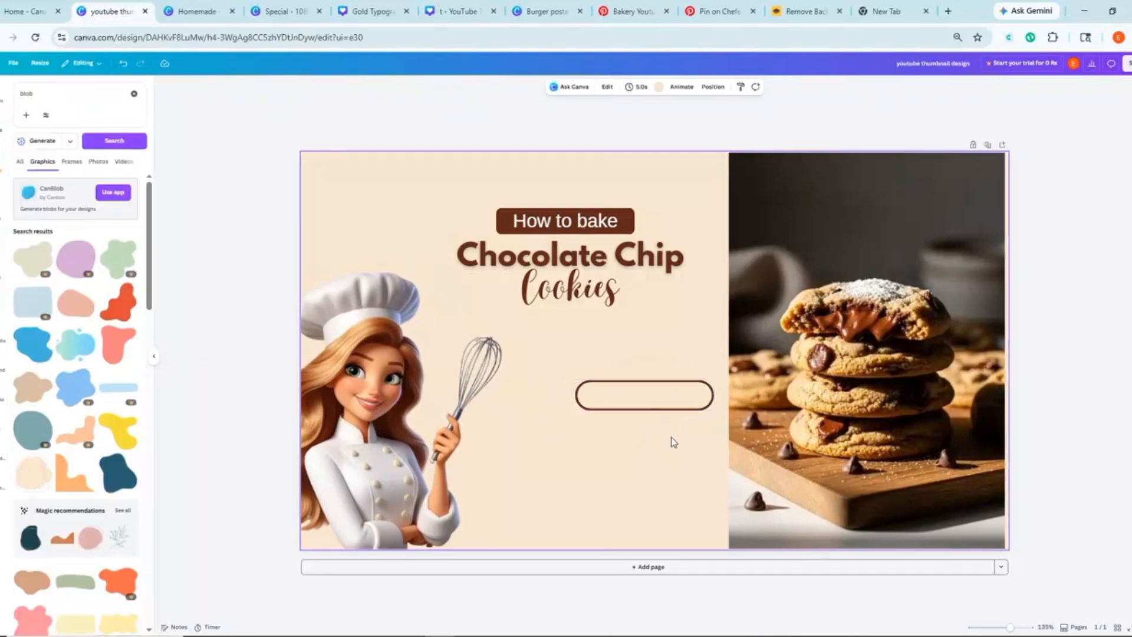
pyautogui.moveTo(664, 399); pyautogui.dragTo(609, 378)
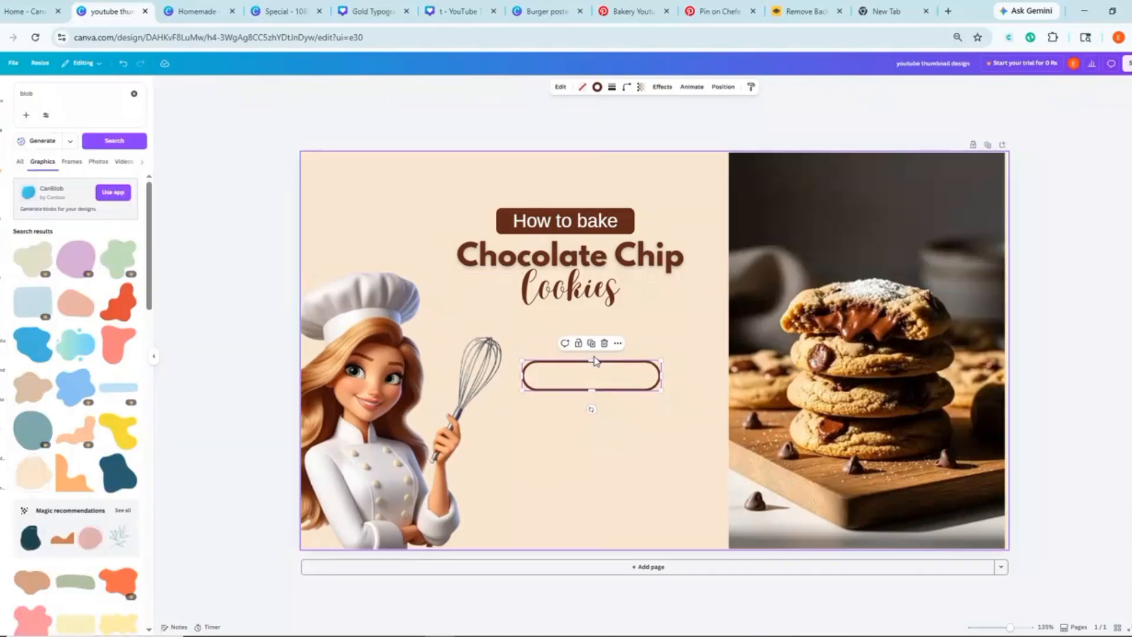
# Add a text box reading "Easy Recipe" just below the pill outline
pyautogui.press('t')
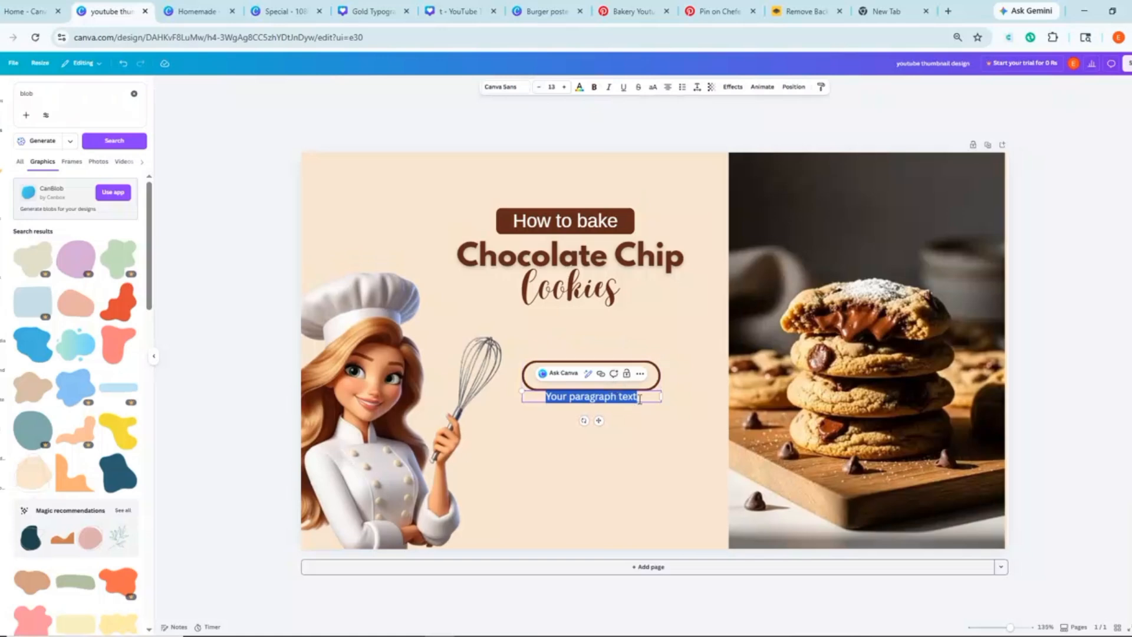
pyautogui.click(639, 399)
pyautogui.press('BackSpace')
pyautogui.press('BackSpace')
pyautogui.press('BackSpace')
pyautogui.press('BackSpace')
pyautogui.press('BackSpace')
pyautogui.press('BackSpace')
pyautogui.press('BackSpace')
pyautogui.press('BackSpace')
pyautogui.press('BackSpace')
pyautogui.press('BackSpace')
pyautogui.press('BackSpace')
pyautogui.press('BackSpace')
pyautogui.press('BackSpace')
pyautogui.press('BackSpace')
pyautogui.press('BackSpace')
pyautogui.press('BackSpace')
pyautogui.press('BackSpace')
pyautogui.press('BackSpace')
pyautogui.press('BackSpace')
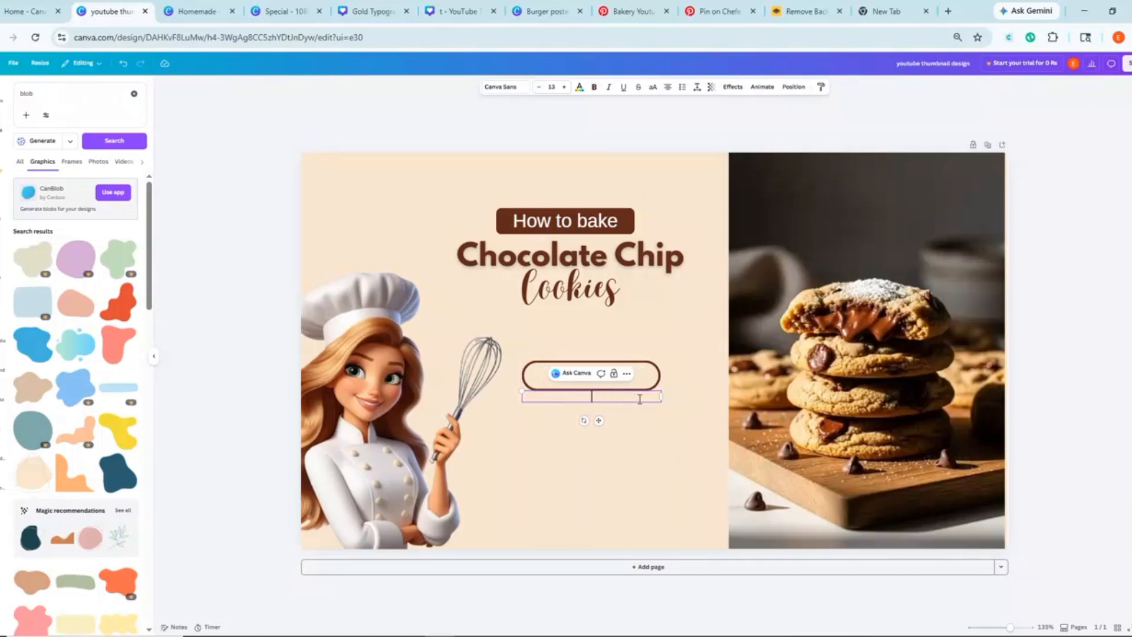
pyautogui.write('Fu')
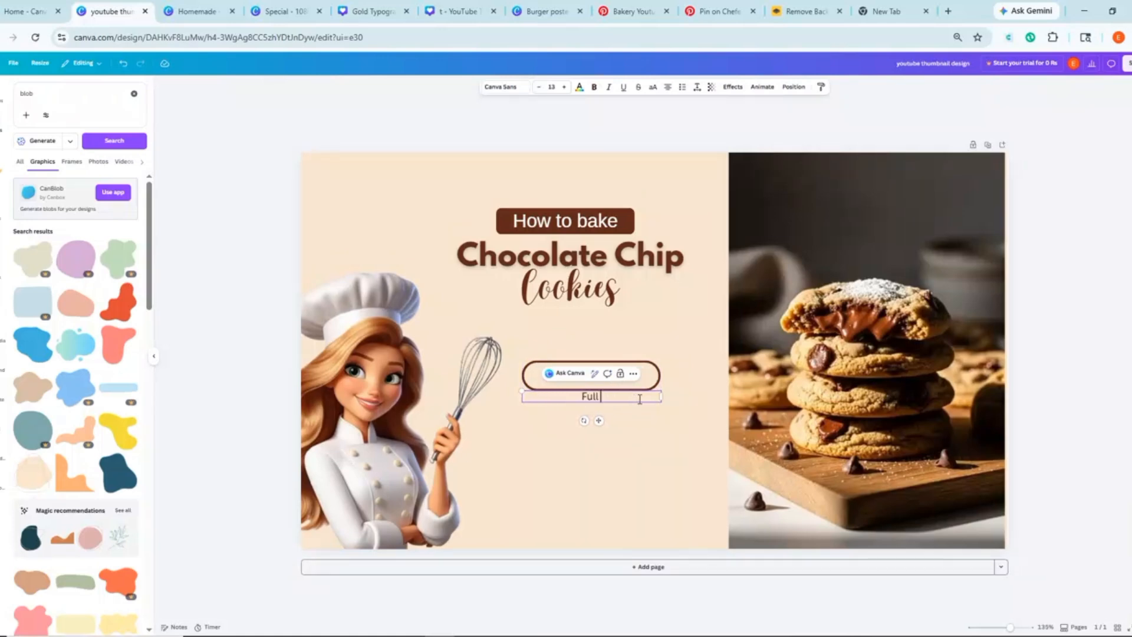
pyautogui.write('l')
pyautogui.press('BackSpace')
pyautogui.press('BackSpace')
pyautogui.press('BackSpace')
pyautogui.write('Ea')
# Colour the "Easy Recipe" text dark brown and change its font to Montserrat
pyautogui.moveTo(623, 398); pyautogui.dragTo(563, 396)
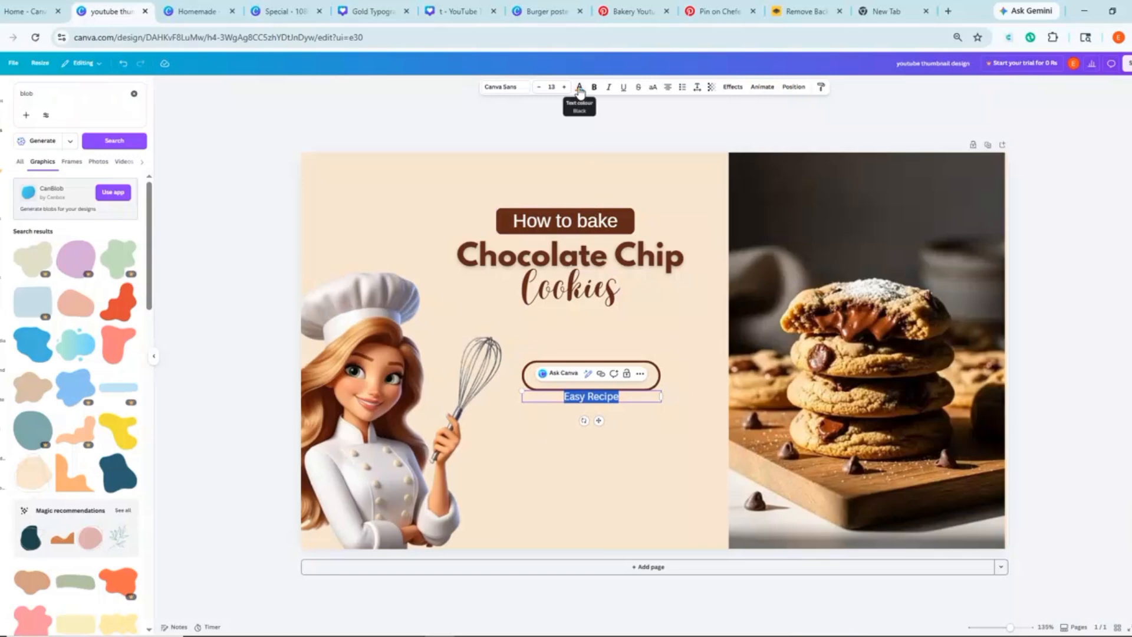
pyautogui.click(580, 87)
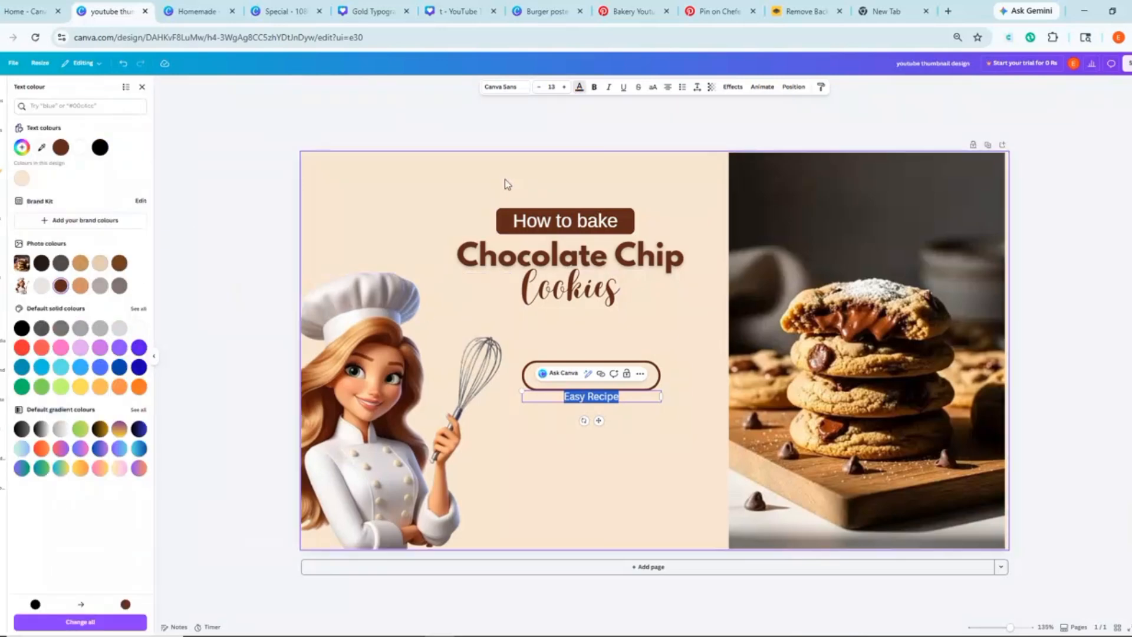
pyautogui.click(504, 88)
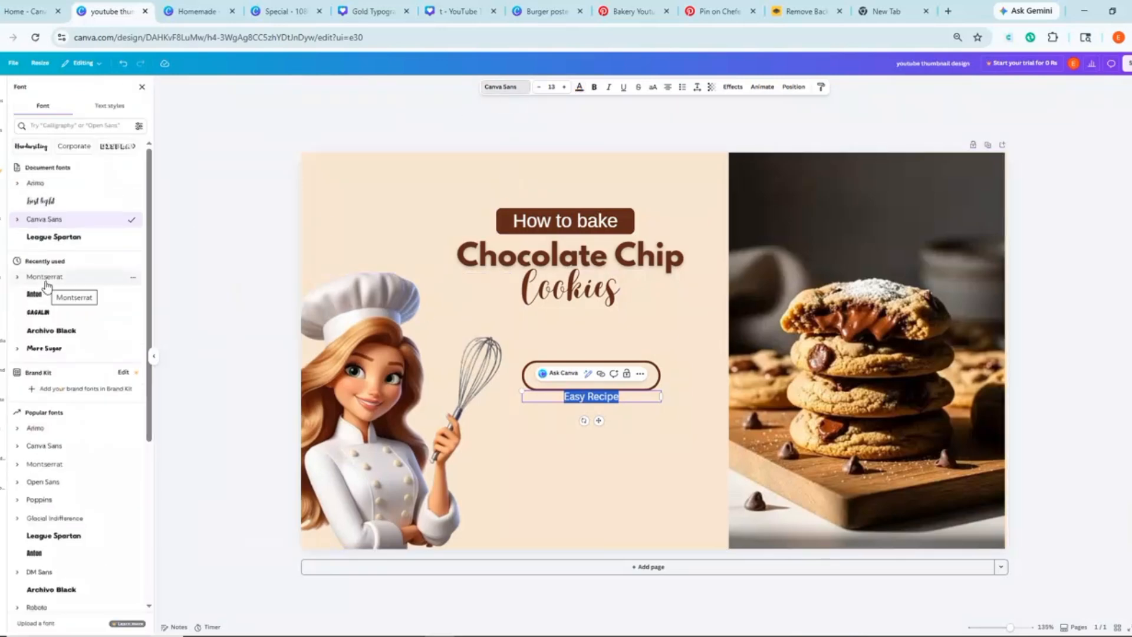
pyautogui.click(47, 277)
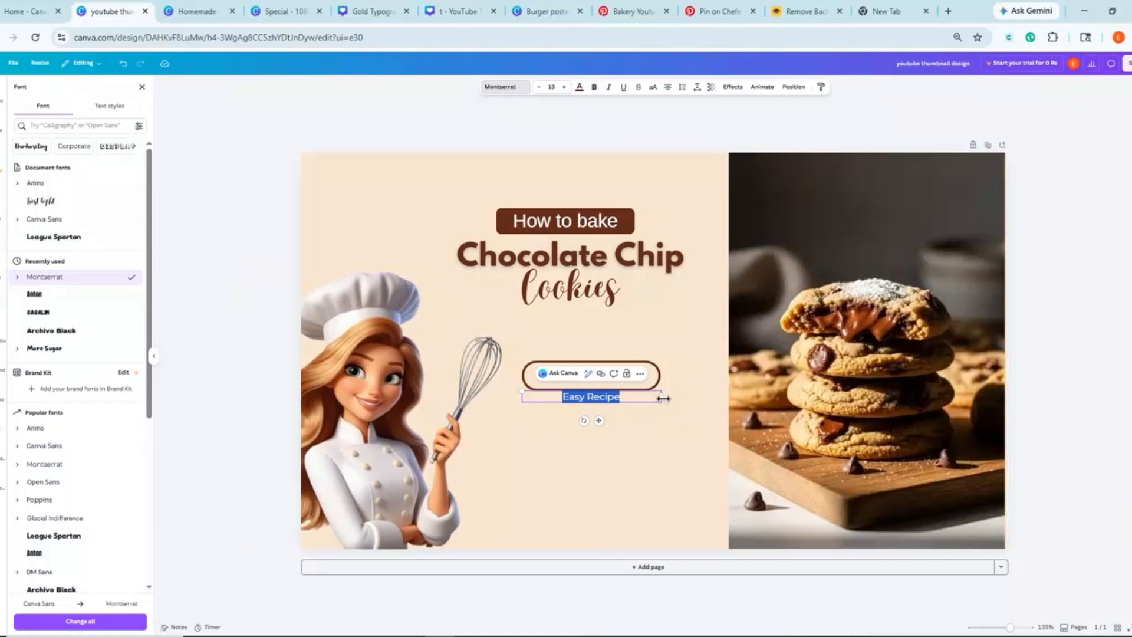
# Enlarge the "Easy Recipe" text to about size 22.1 and centre it inside the pill outline
pyautogui.moveTo(639, 396); pyautogui.dragTo(593, 397)
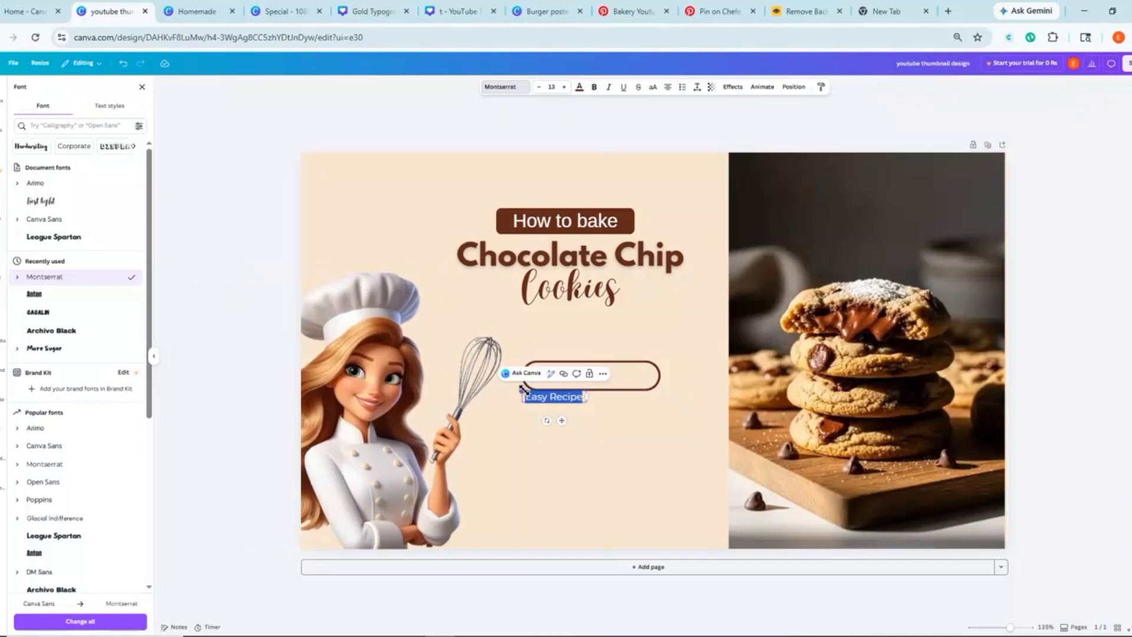
pyautogui.moveTo(522, 389); pyautogui.dragTo(476, 371)
pyautogui.moveTo(538, 415); pyautogui.dragTo(598, 402)
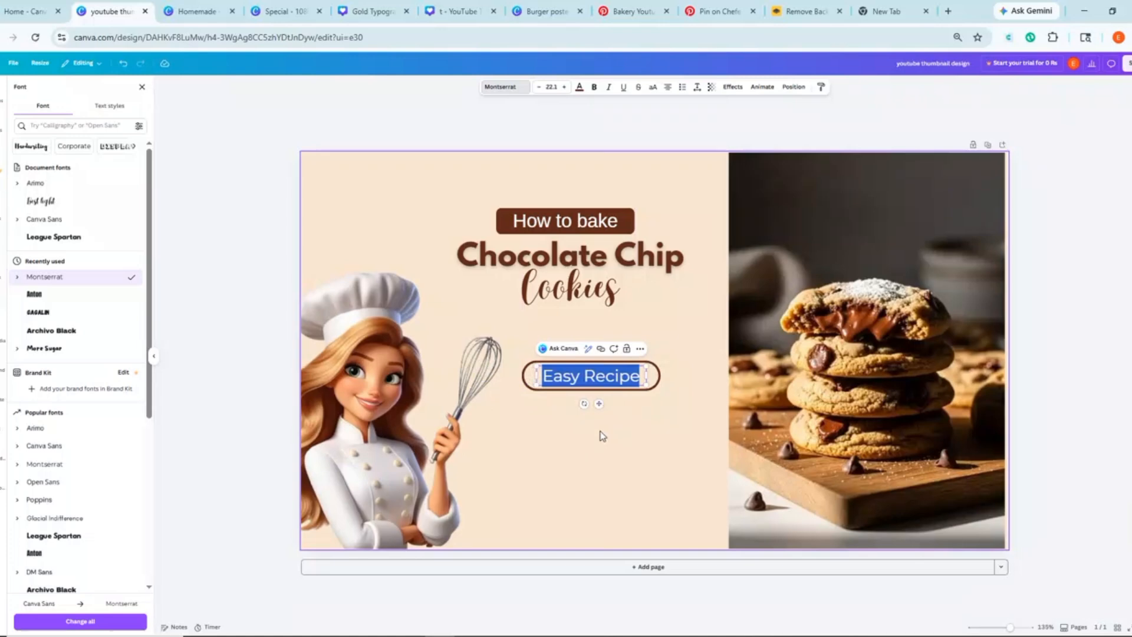
pyautogui.click(545, 453)
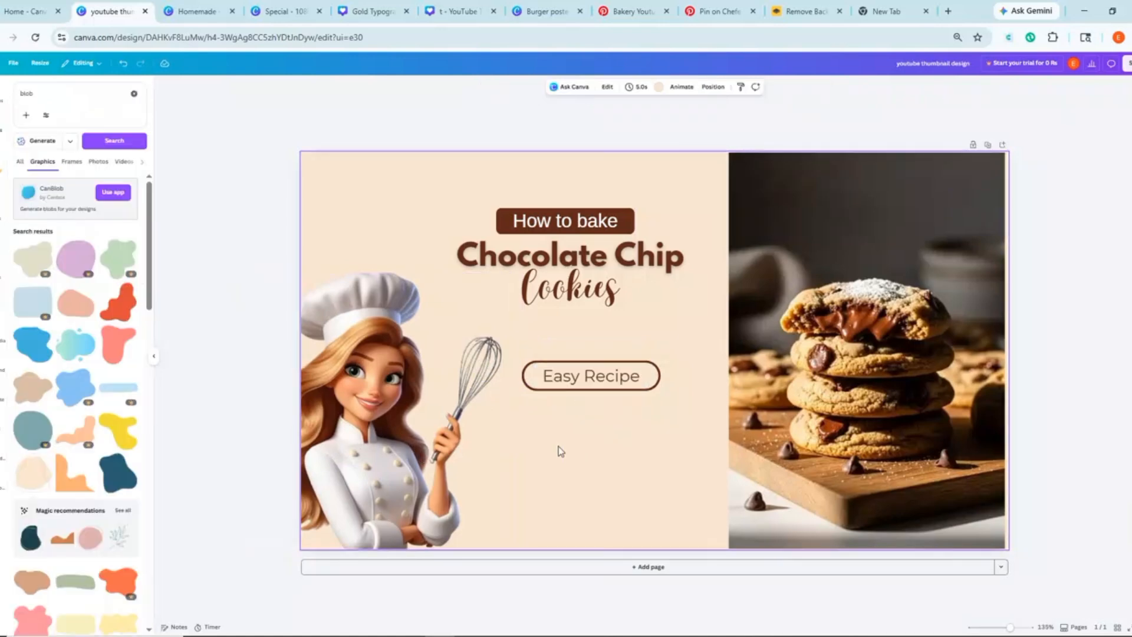
# Add a rectangle and shrink it to a small horizontal bar near the page's lower edge, below the "Easy Recipe" badge
pyautogui.press('r')
pyautogui.moveTo(654, 288); pyautogui.dragTo(656, 365)
pyautogui.moveTo(719, 392); pyautogui.dragTo(620, 491)
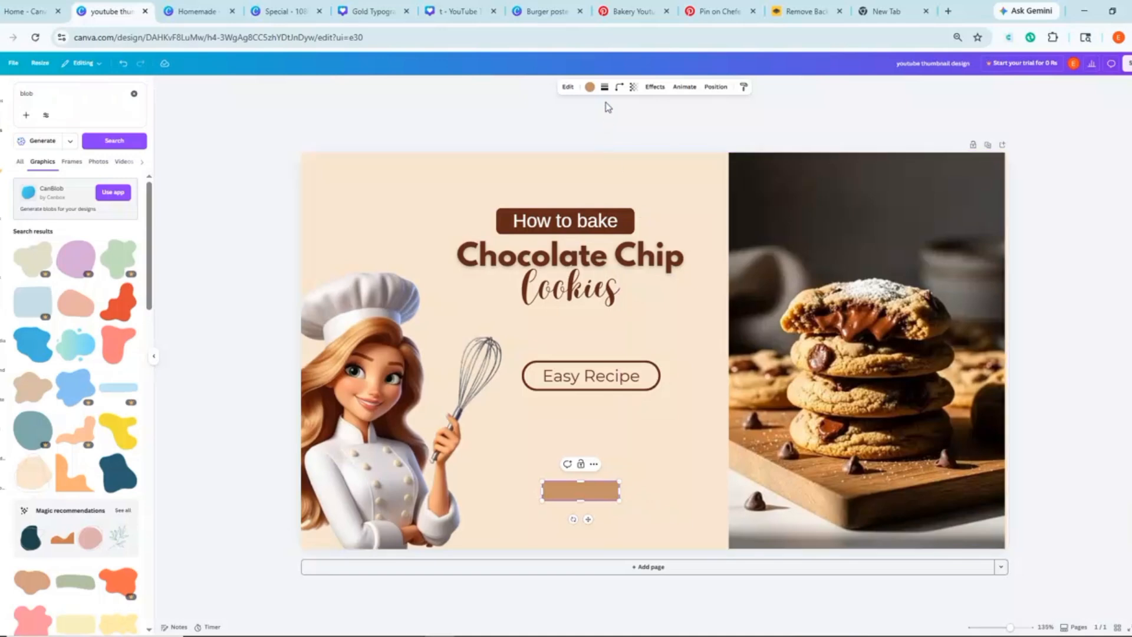
# Round the small bar's corners to 10 and fill it with the design's dark brown, shifting it slightly to the right
pyautogui.click(618, 89)
pyautogui.moveTo(582, 123); pyautogui.dragTo(584, 122)
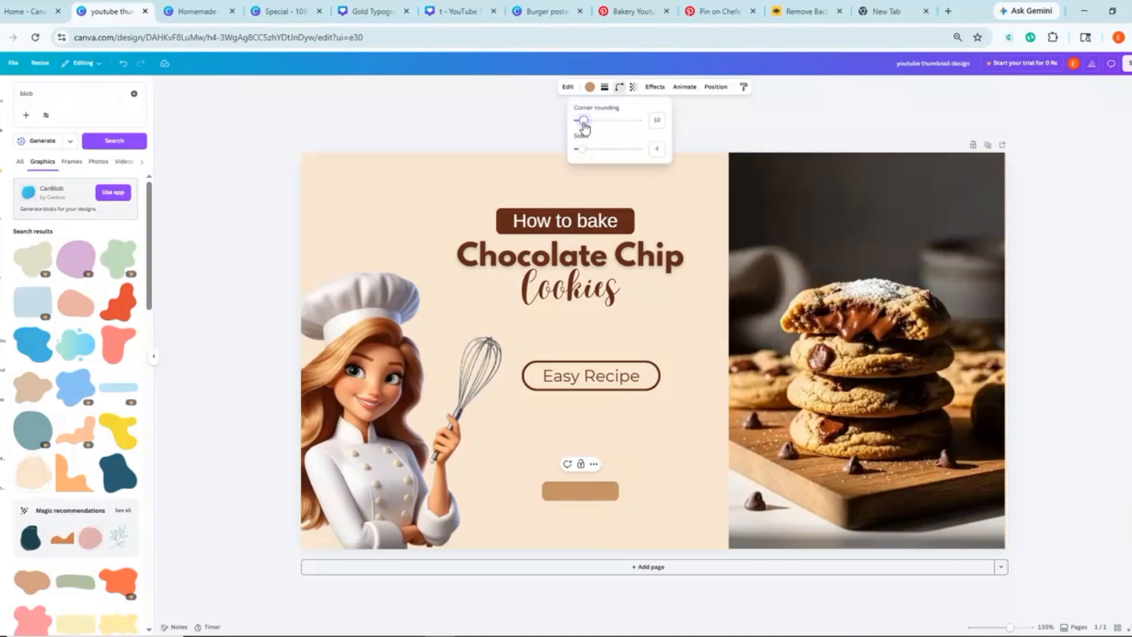
pyautogui.click(589, 87)
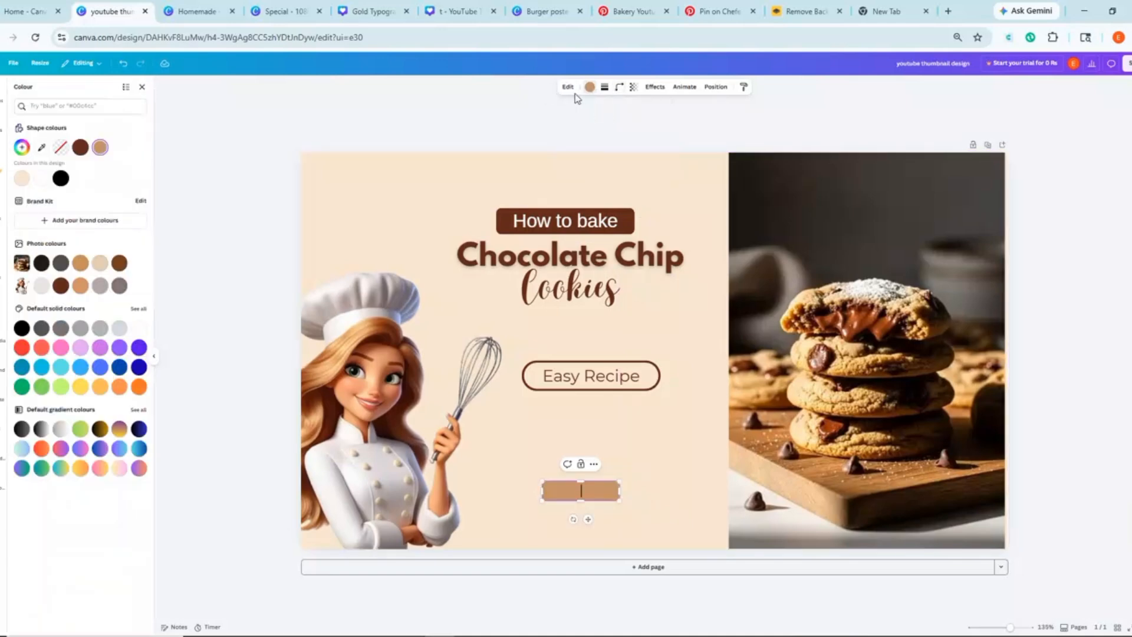
pyautogui.click(80, 147)
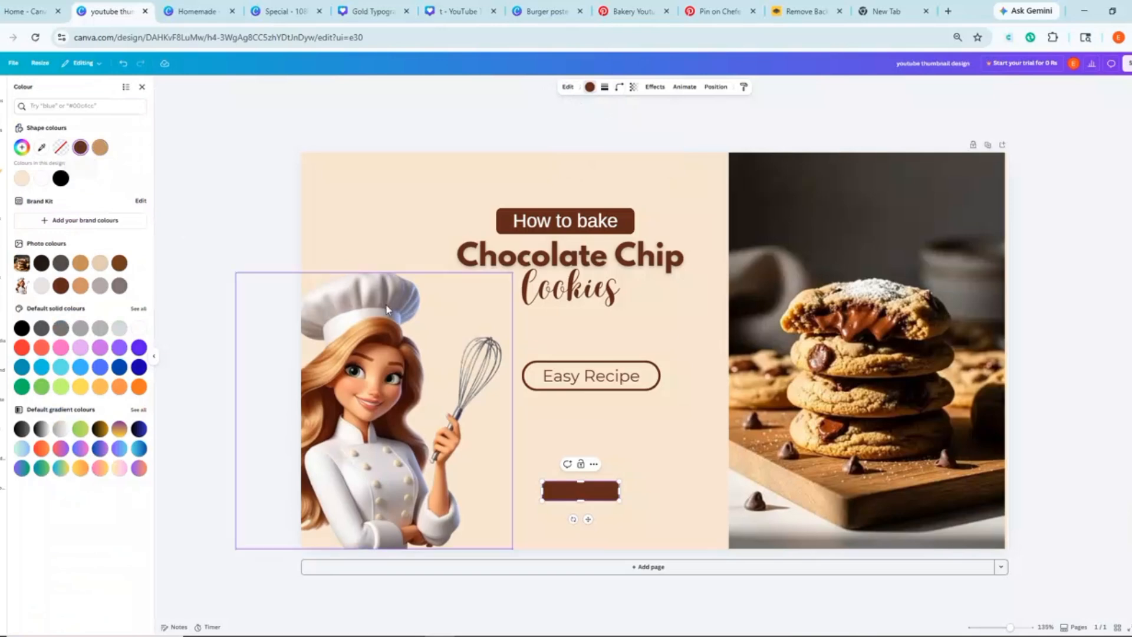
pyautogui.moveTo(589, 518); pyautogui.dragTo(615, 524)
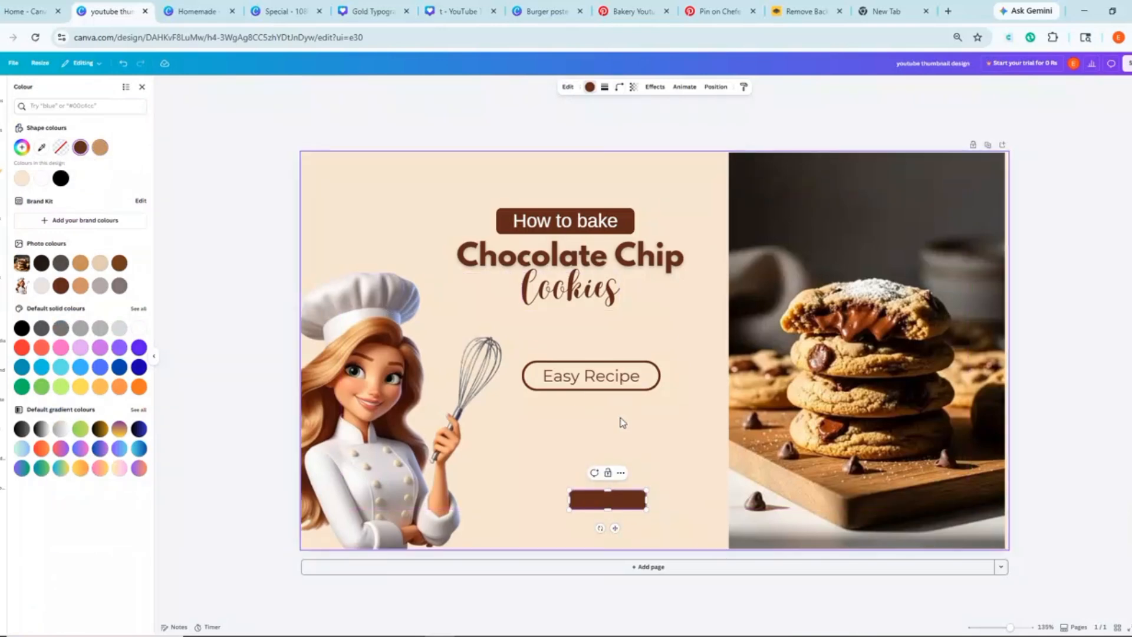
# Duplicate the brown bar and narrow the copy to a small rounded block just left of the original
pyautogui.click(614, 485)
pyautogui.moveTo(583, 506); pyautogui.dragTo(514, 499)
pyautogui.keyDown('ctrl'); pyautogui.scroll(3, 569, 519); pyautogui.keyUp('ctrl')
pyautogui.moveTo(569, 532); pyautogui.dragTo(525, 541)
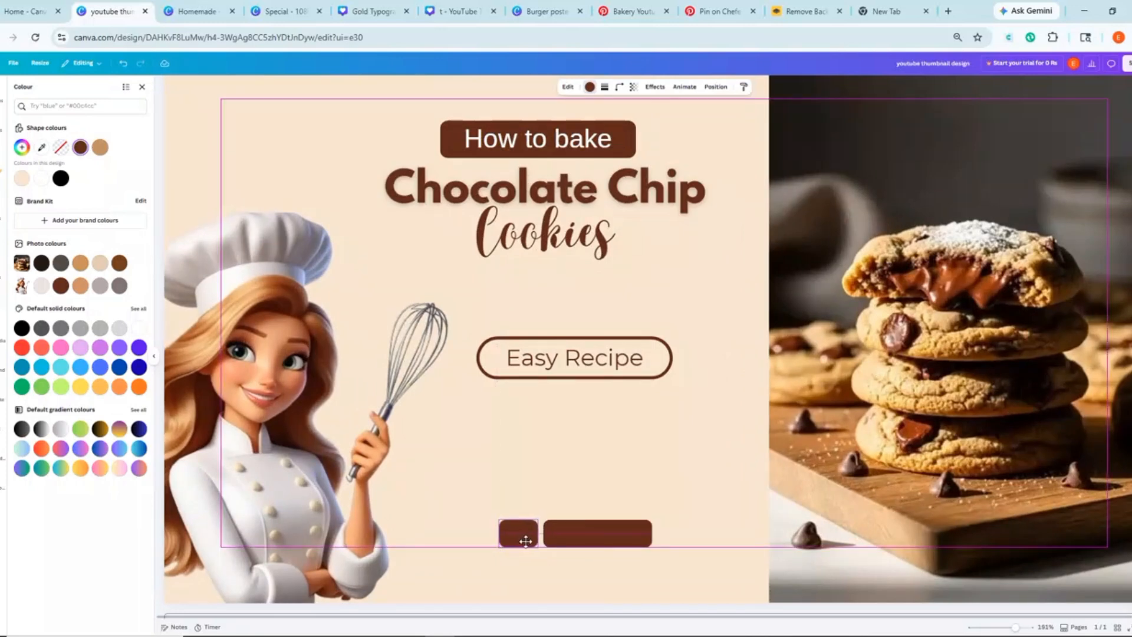
pyautogui.click(563, 502)
pyautogui.scroll(1, 564, 503)
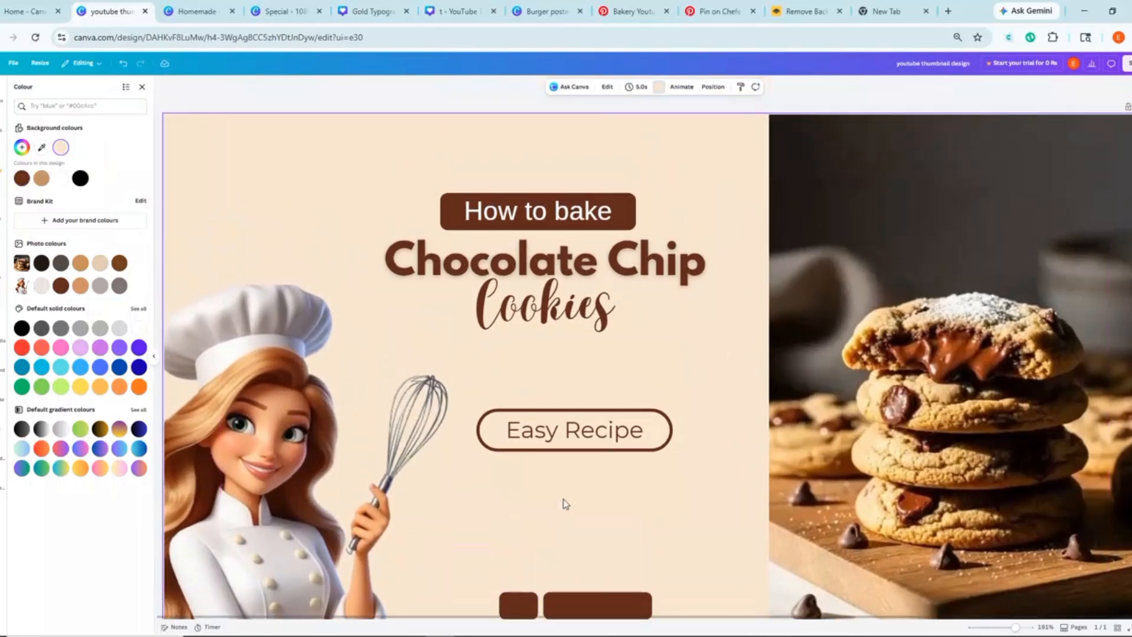
# Add a text box reading "Subscribe" near the "Easy Recipe" badge
pyautogui.hotkey('ctrl', 'alt', '0')
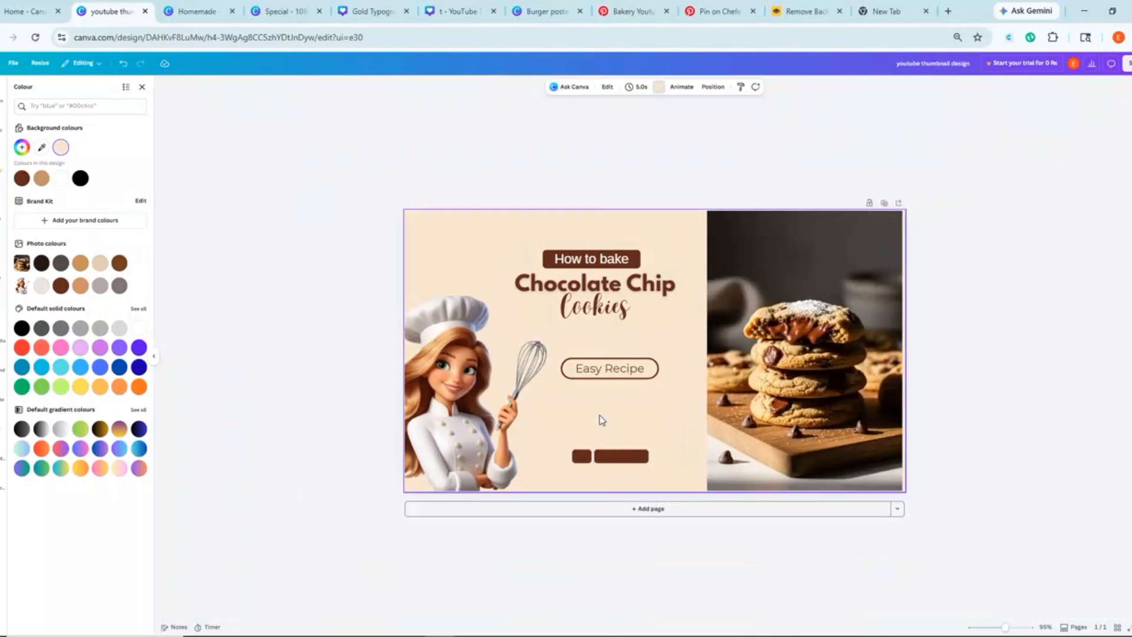
pyautogui.press('t')
pyautogui.moveTo(621, 347); pyautogui.dragTo(582, 341)
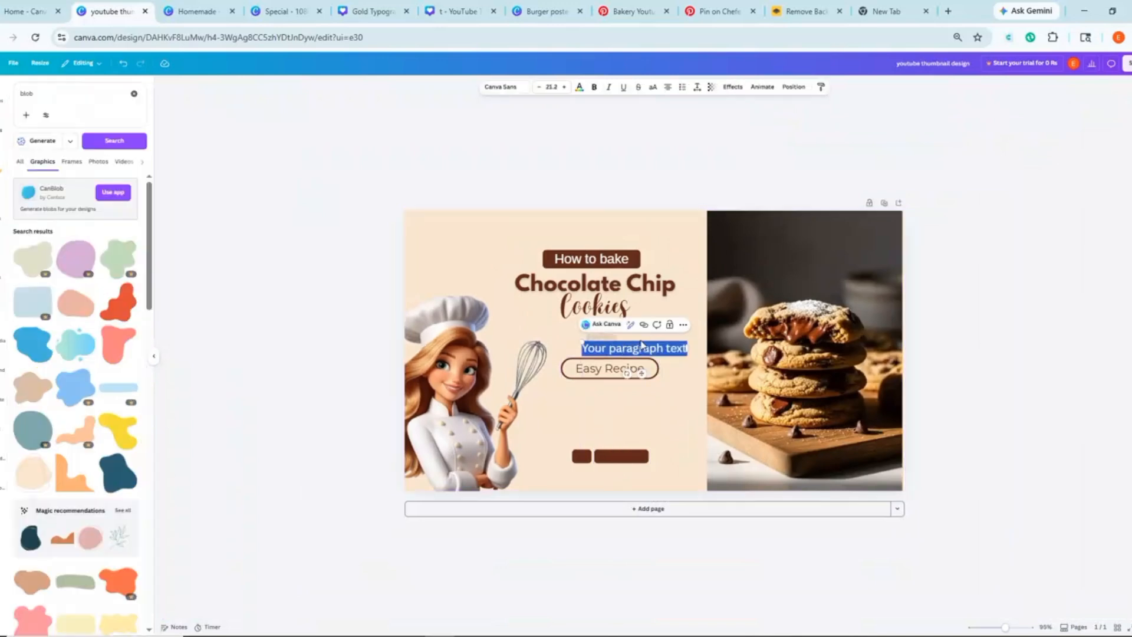
pyautogui.click(687, 349)
pyautogui.press('BackSpace')
pyautogui.press('BackSpace')
pyautogui.press('BackSpace')
pyautogui.press('BackSpace')
pyautogui.press('BackSpace')
pyautogui.press('BackSpace')
pyautogui.press('BackSpace')
pyautogui.press('BackSpace')
pyautogui.press('BackSpace')
pyautogui.press('BackSpace')
pyautogui.press('BackSpace')
pyautogui.press('BackSpace')
pyautogui.press('BackSpace')
pyautogui.press('BackSpace')
pyautogui.press('BackSpace')
pyautogui.press('BackSpace')
pyautogui.press('BackSpace')
pyautogui.press('BackSpace')
pyautogui.press('BackSpace')
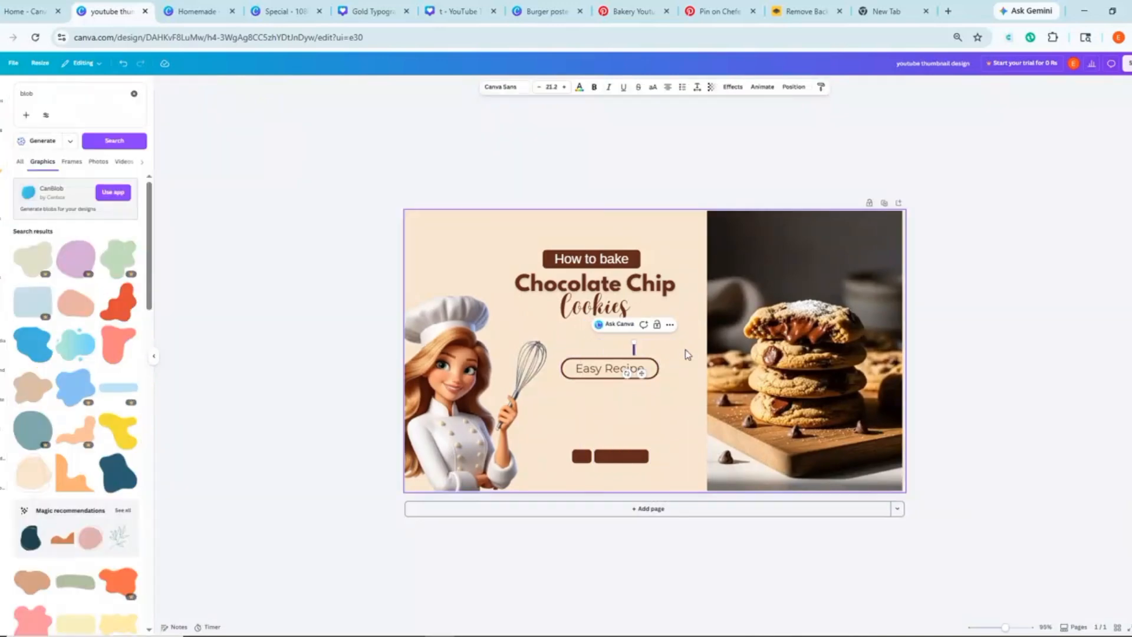
pyautogui.write('Su')
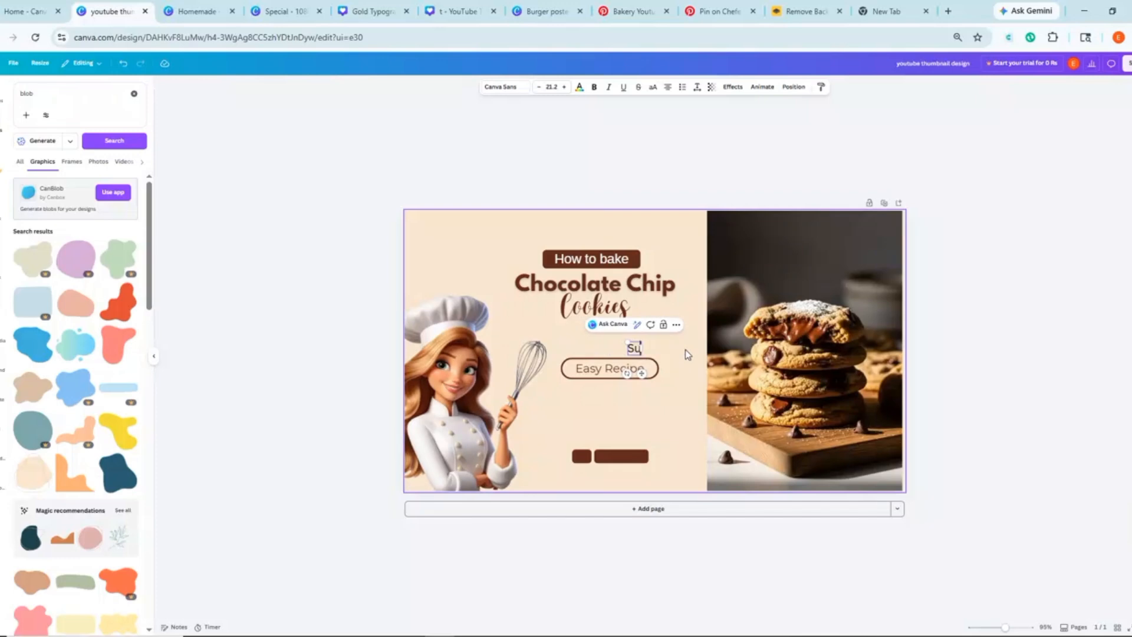
pyautogui.write('bscribe')
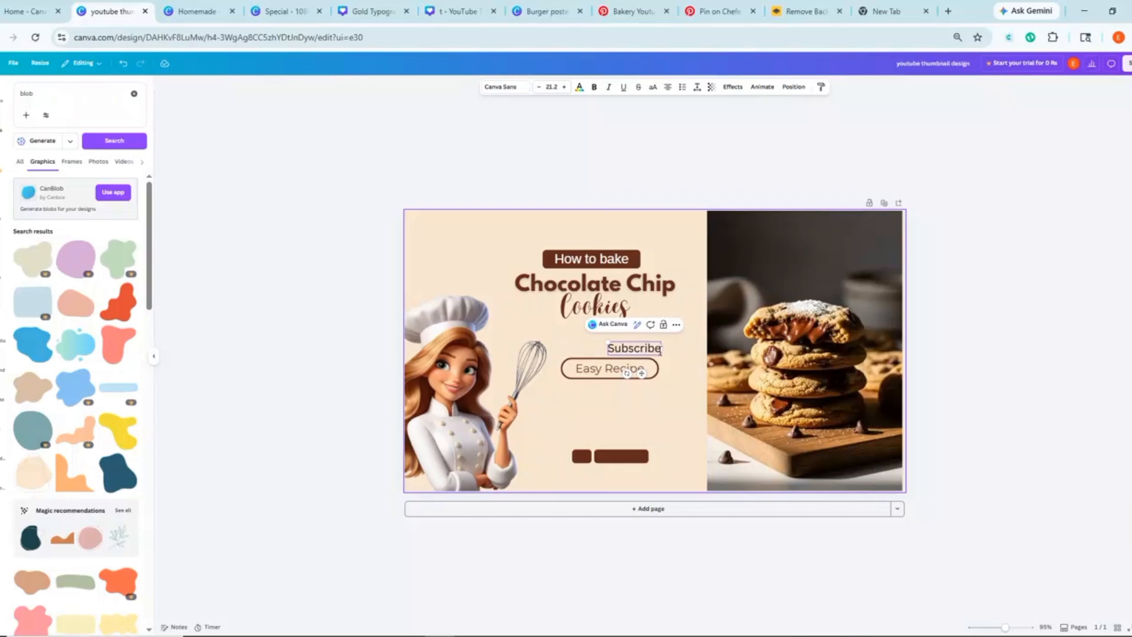
# Colour the "Subscribe" text light beige from the cookie photo's colours and move it onto the longer brown bar
pyautogui.hotkey('ctrl', 'a')
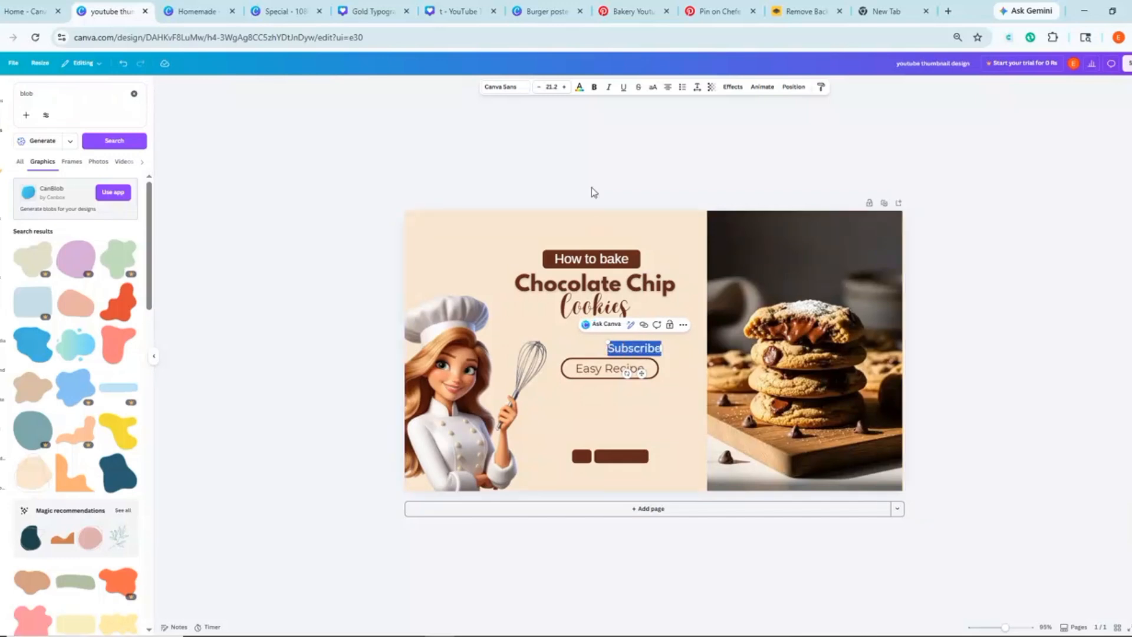
pyautogui.click(579, 88)
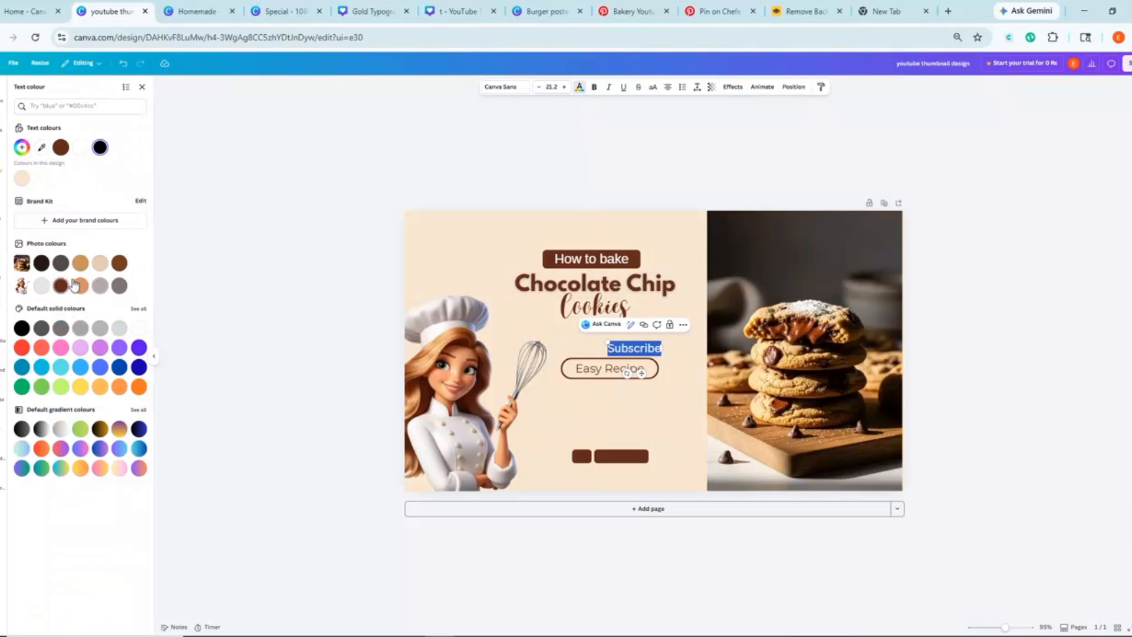
pyautogui.click(100, 262)
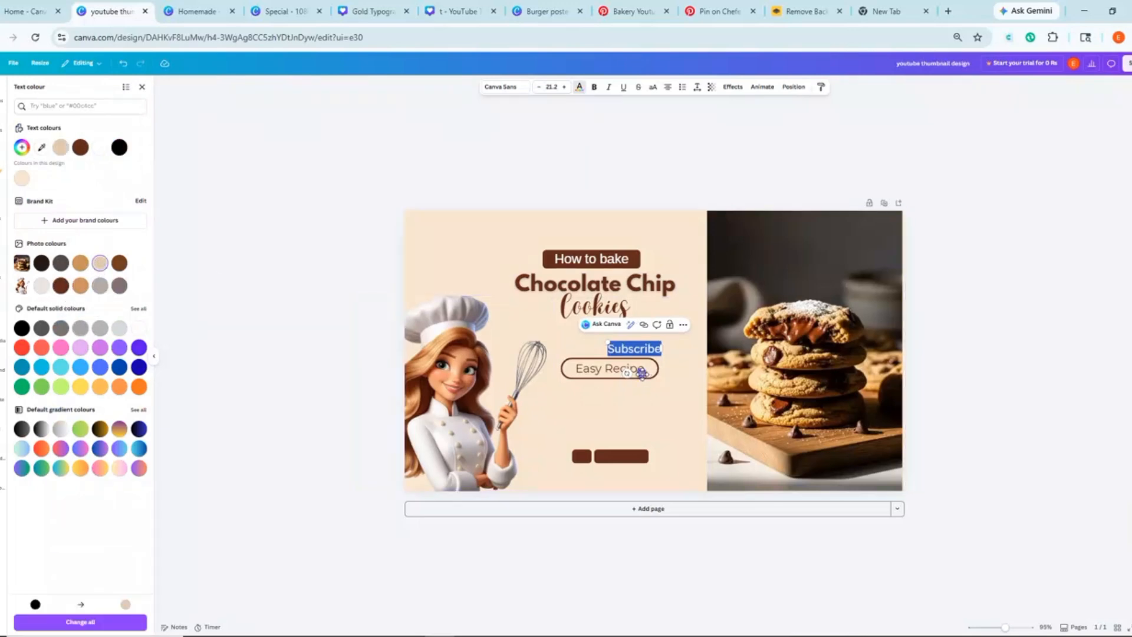
pyautogui.moveTo(641, 372); pyautogui.dragTo(625, 481)
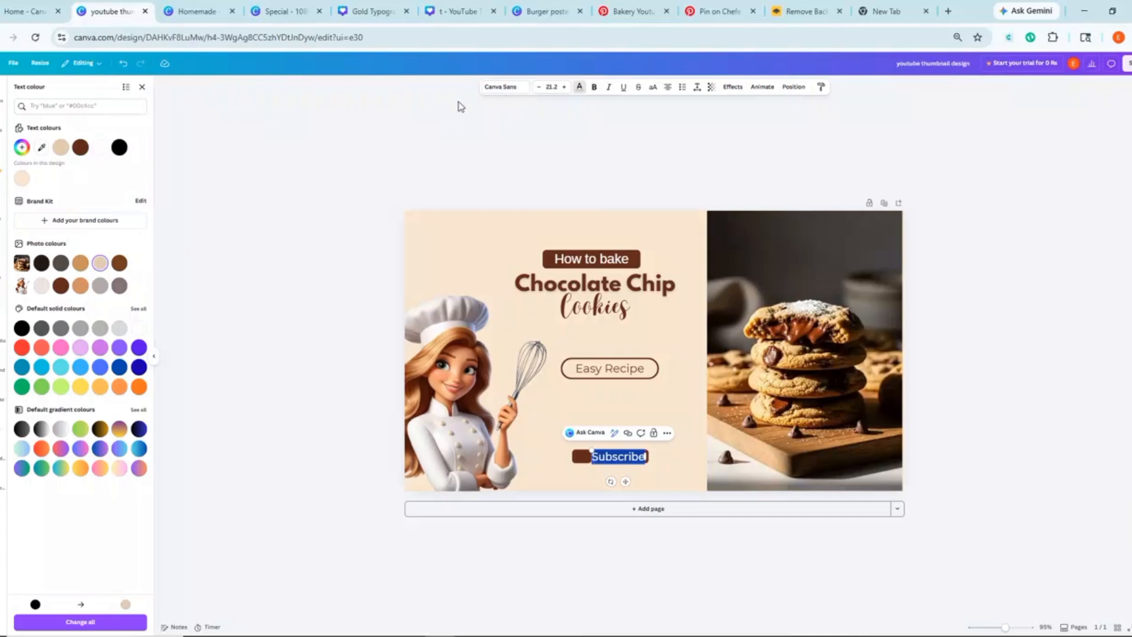
# Change the "Subscribe" text's font to Montserrat and shrink it to about size 18.2, centred on its brown bar
pyautogui.click(512, 95)
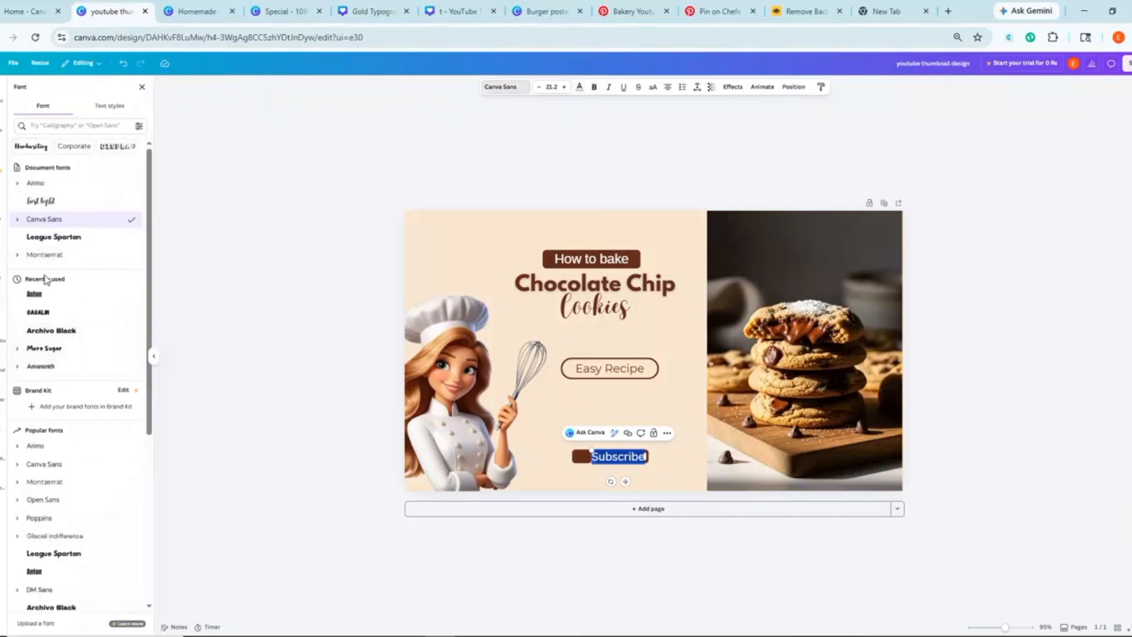
pyautogui.click(46, 255)
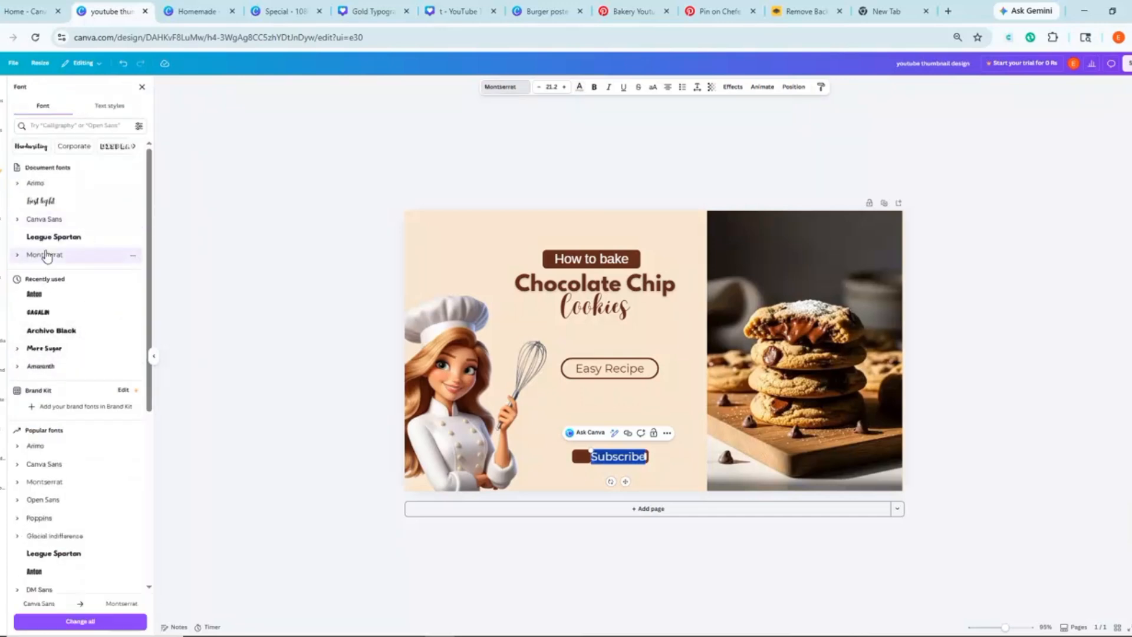
pyautogui.scroll(5, 620, 434)
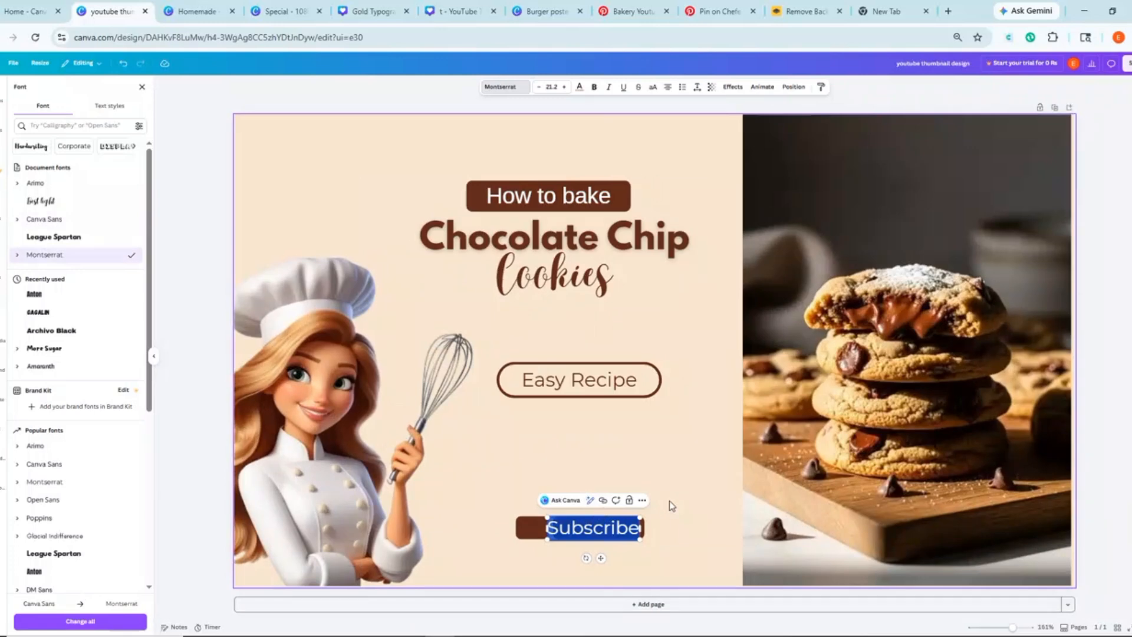
pyautogui.press('Escape')
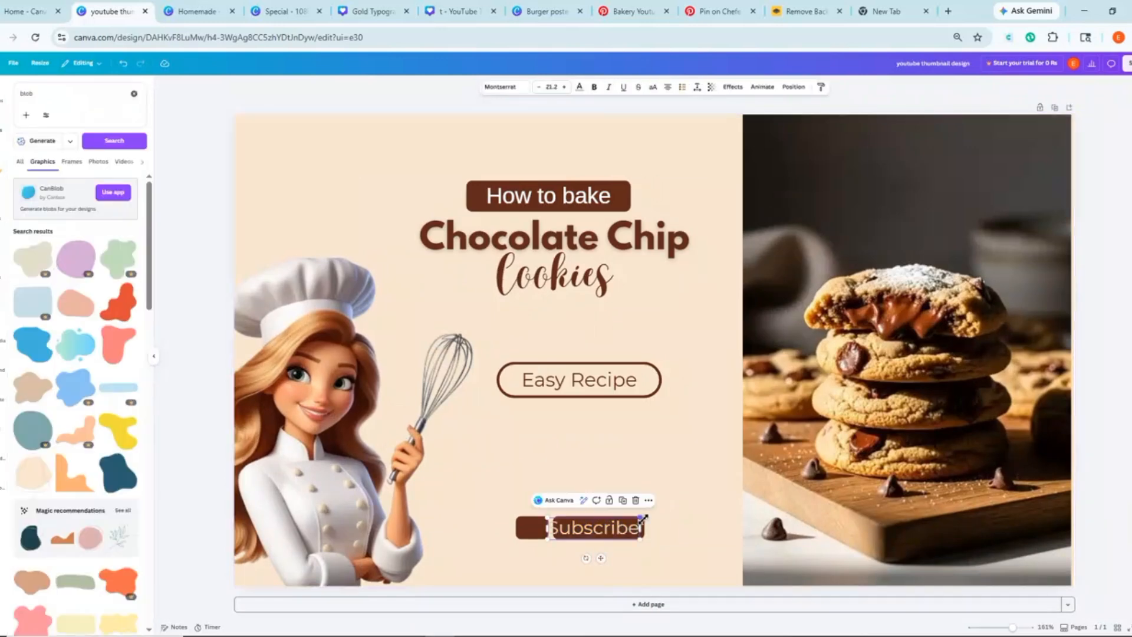
pyautogui.moveTo(642, 518); pyautogui.dragTo(618, 534)
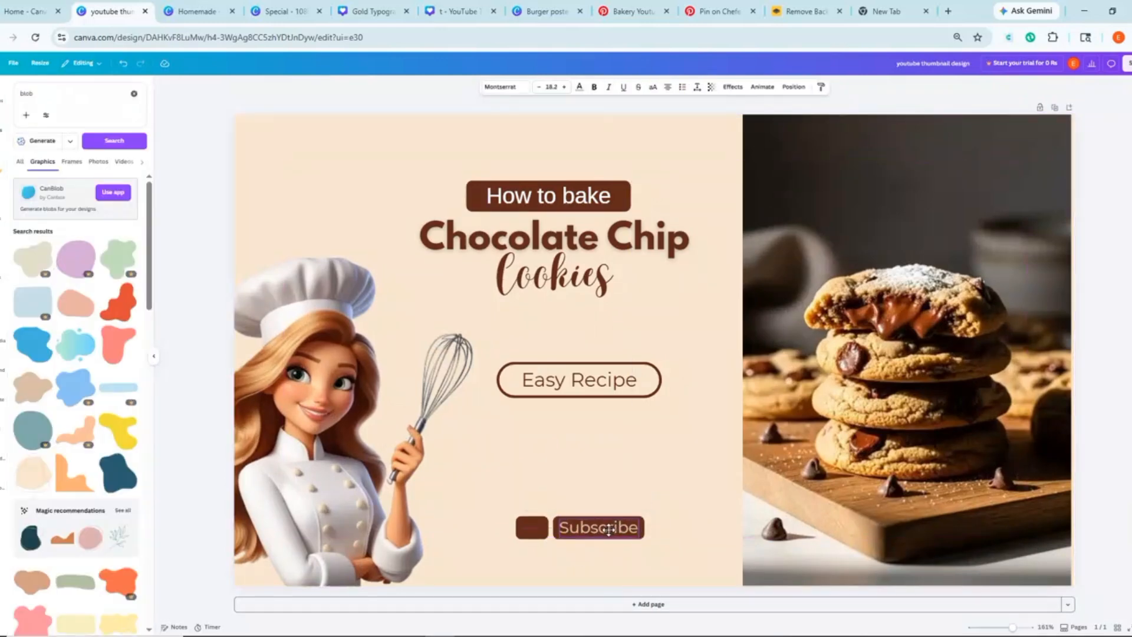
pyautogui.click(672, 503)
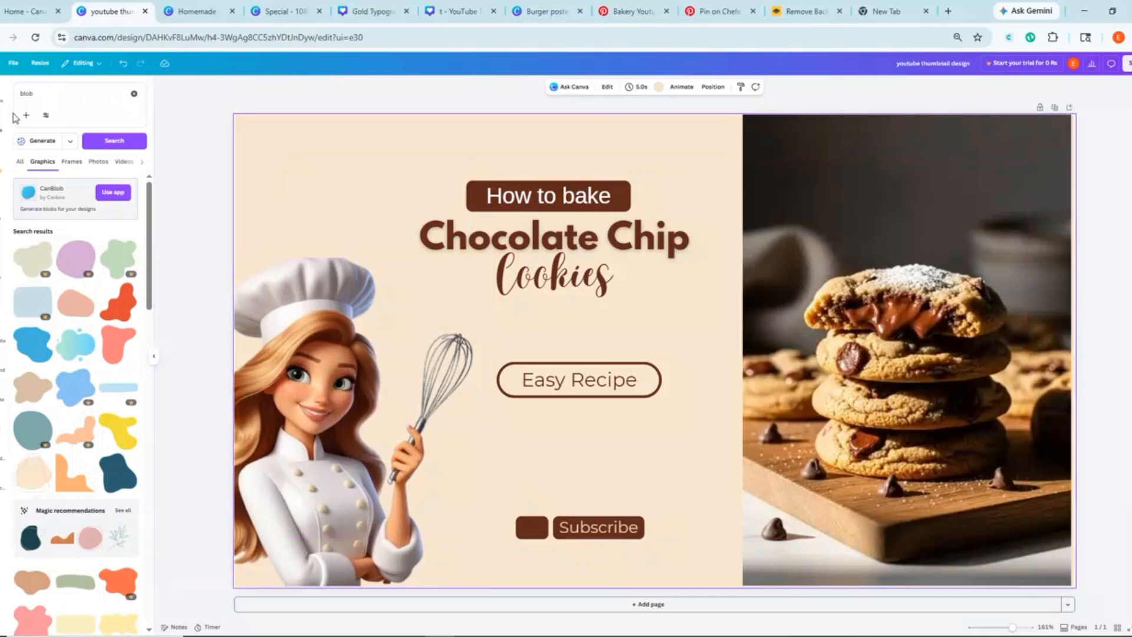
# Add a basic triangle shape, rotate it to point right and shrink it to a small play symbol
pyautogui.scroll(-5, 287, 163)
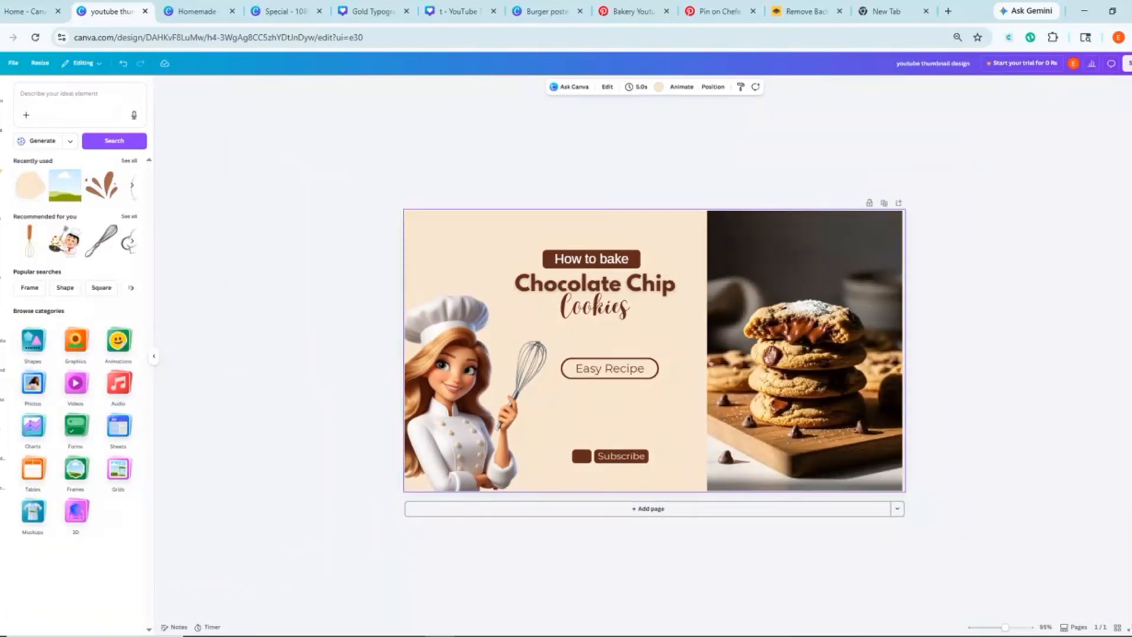
pyautogui.click(33, 339)
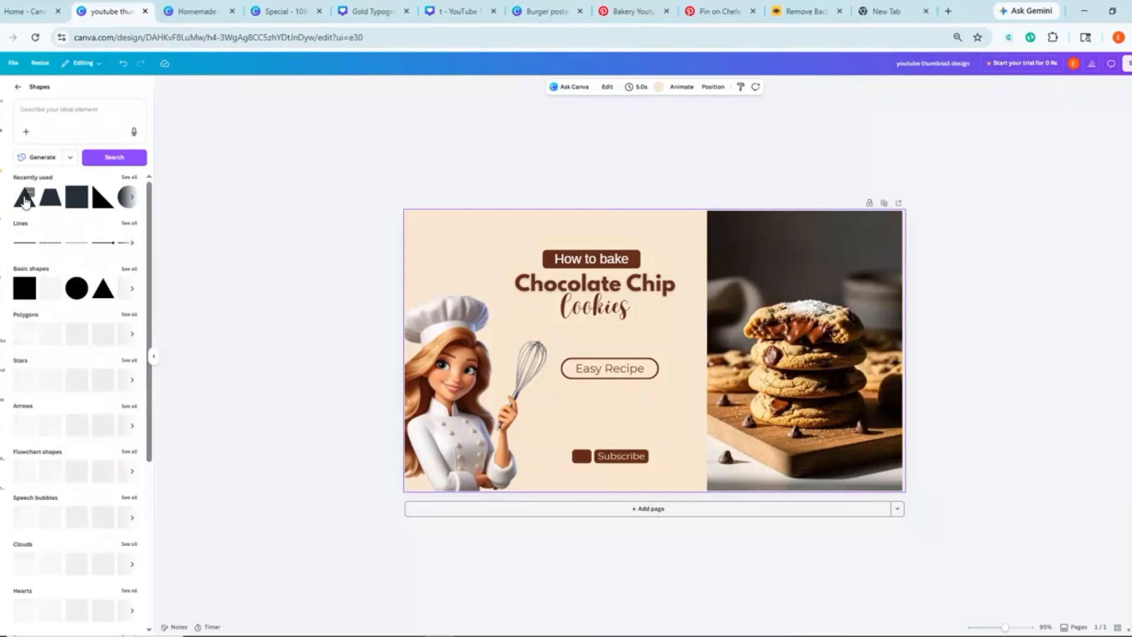
pyautogui.click(104, 288)
pyautogui.moveTo(654, 405); pyautogui.dragTo(608, 351)
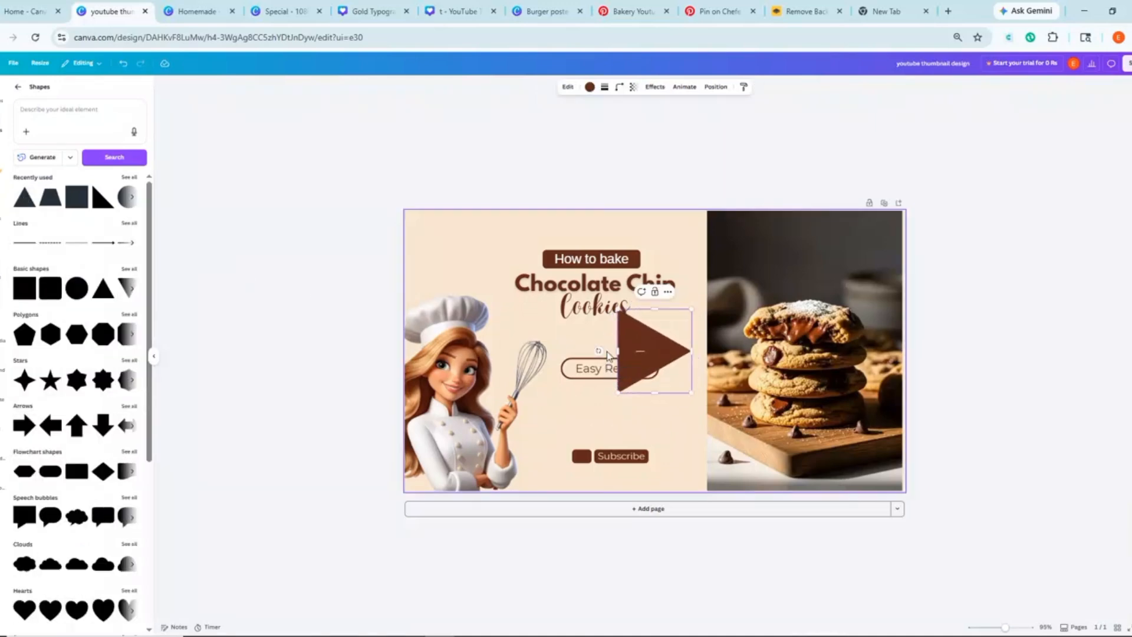
pyautogui.moveTo(693, 311); pyautogui.dragTo(633, 375)
# Fill the small triangle with the same light beige as the "Subscribe" text
pyautogui.click(568, 86)
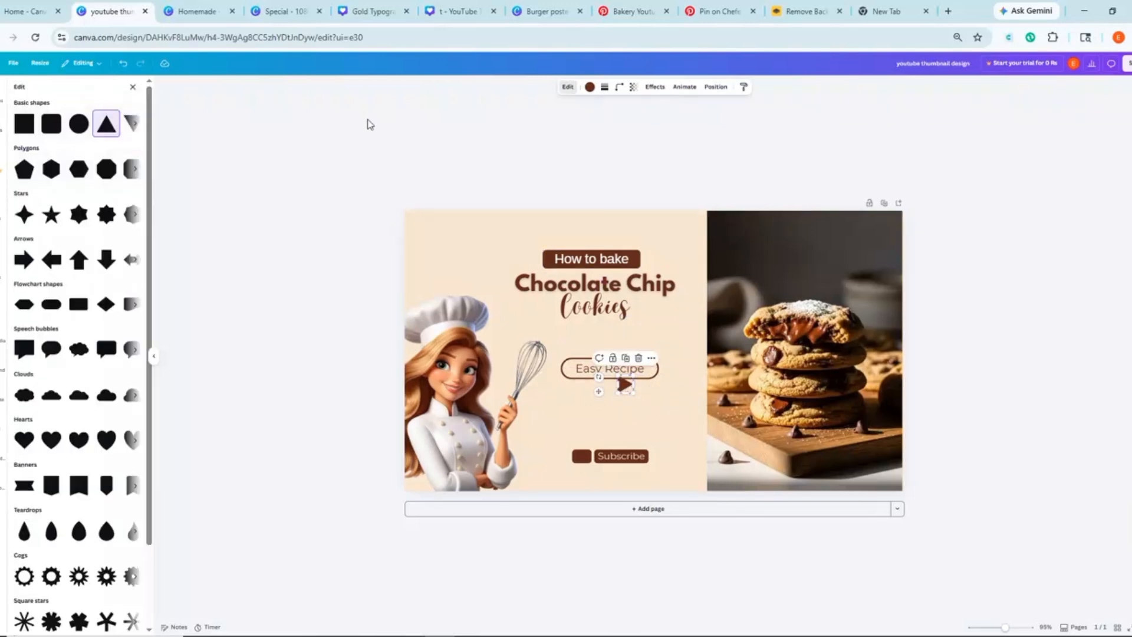
pyautogui.click(590, 87)
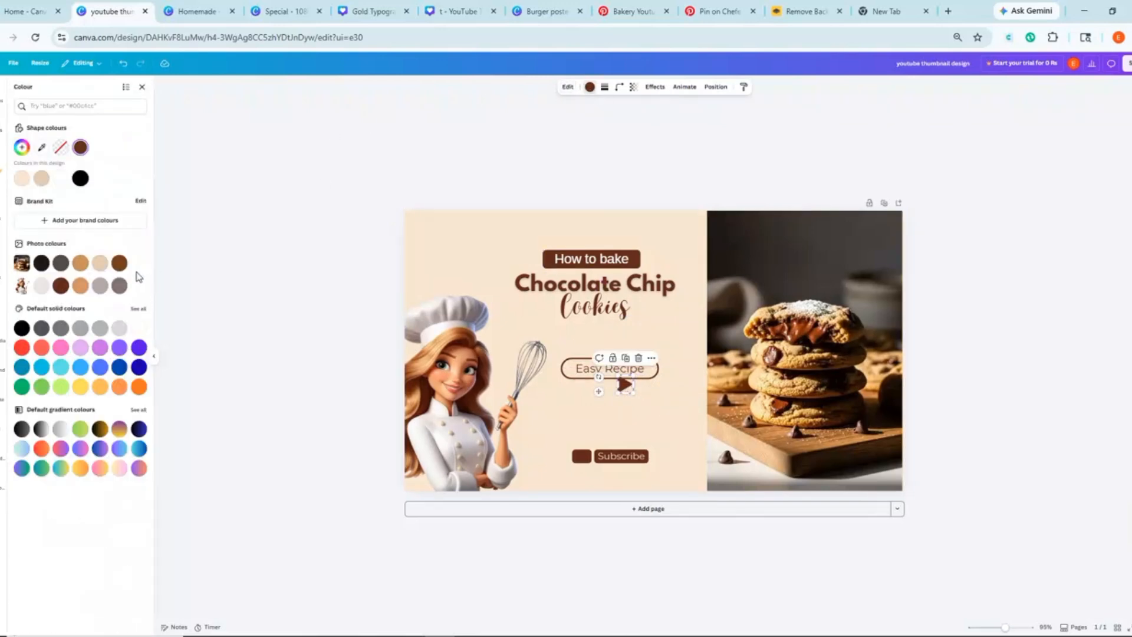
pyautogui.click(42, 178)
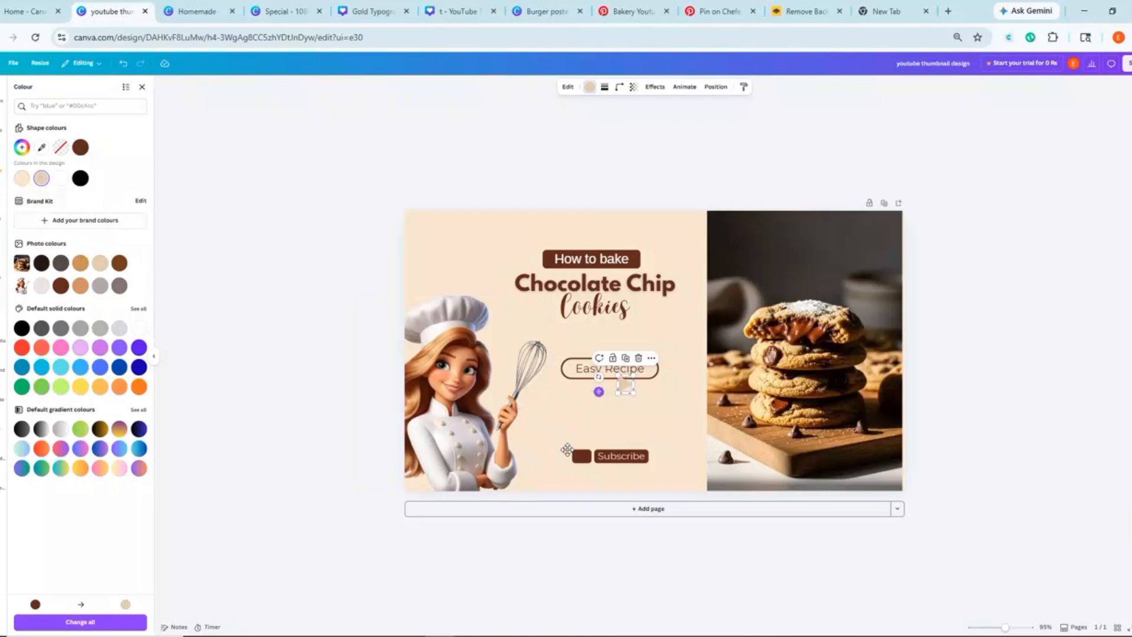
# Move the beige triangle onto the small brown block left of "Subscribe" and resize it to fit centred inside
pyautogui.moveTo(567, 450); pyautogui.dragTo(559, 456)
pyautogui.scroll(3, 559, 456)
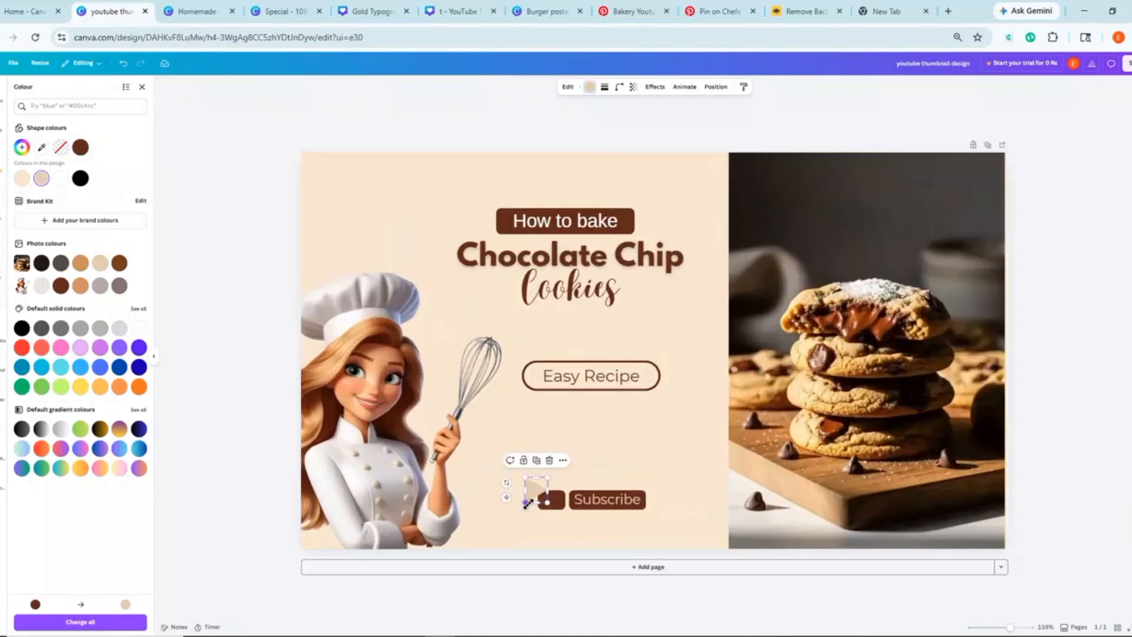
pyautogui.moveTo(527, 503); pyautogui.dragTo(525, 538)
pyautogui.scroll(3, 550, 502)
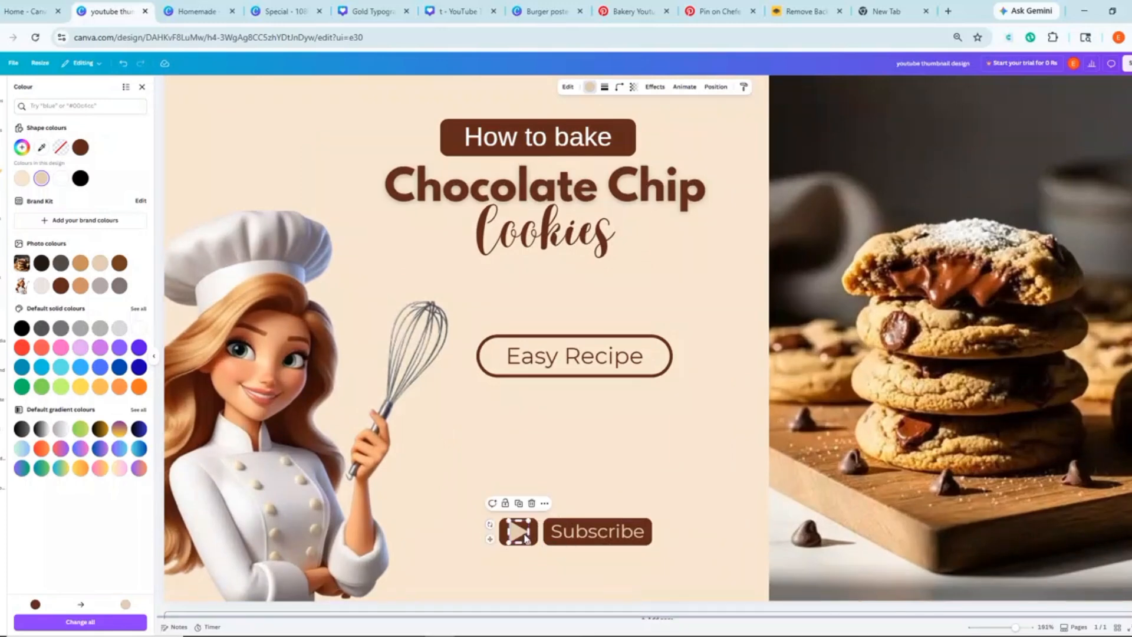
pyautogui.click(474, 511)
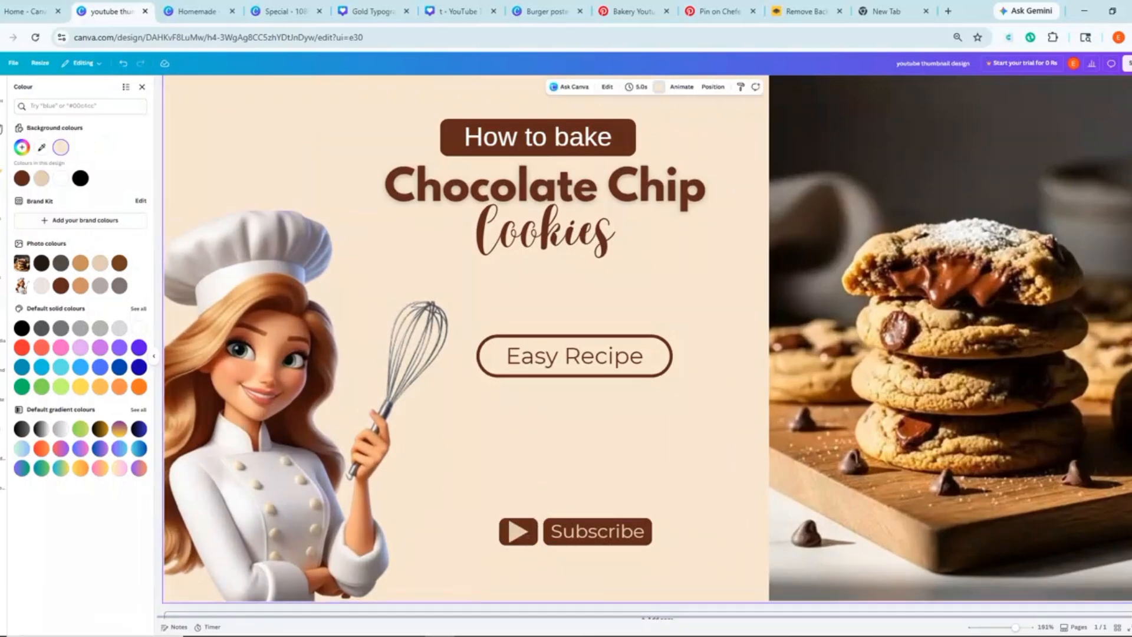
# Search the design elements for "cursor" and show all matching graphics
pyautogui.click(2, 127)
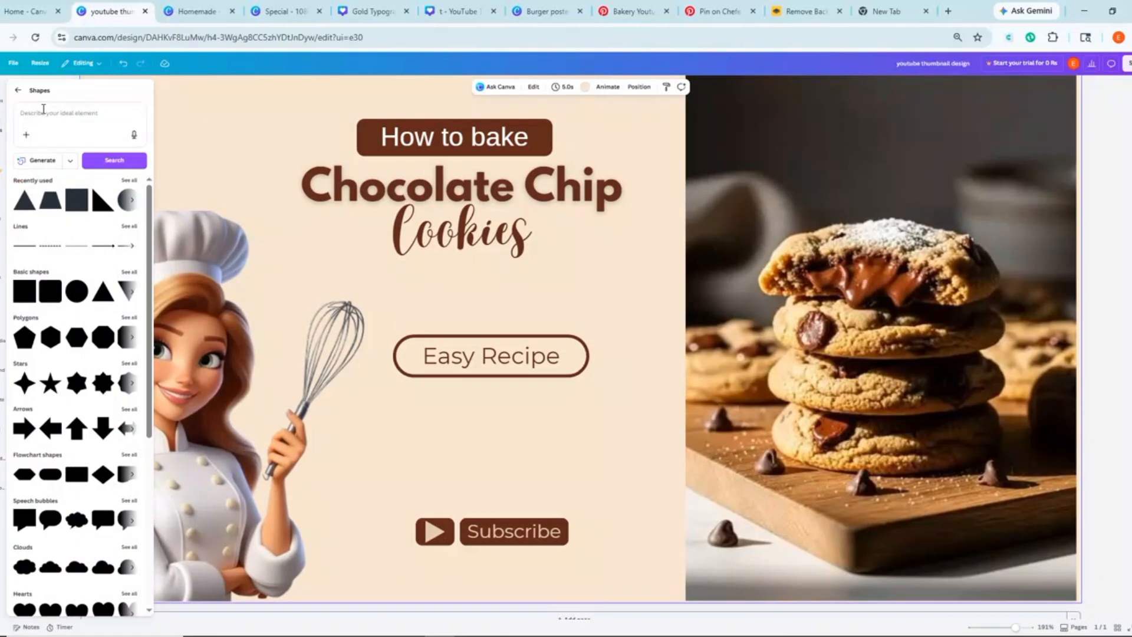
pyautogui.click(43, 109)
pyautogui.click(17, 91)
pyautogui.click(25, 100)
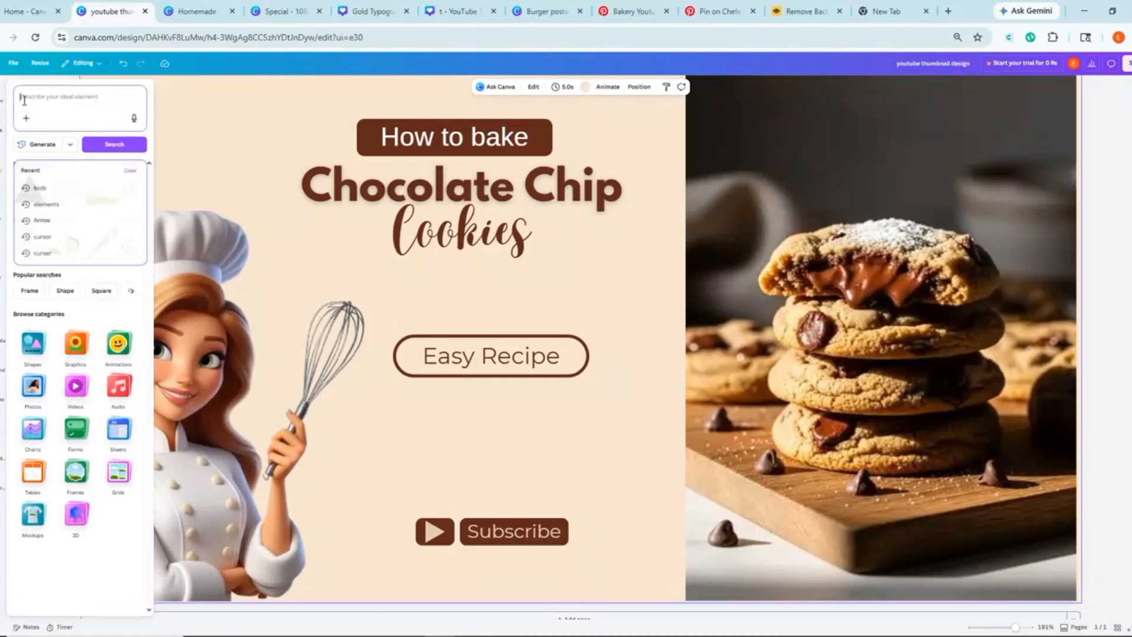
pyautogui.write('cu')
pyautogui.click(42, 188)
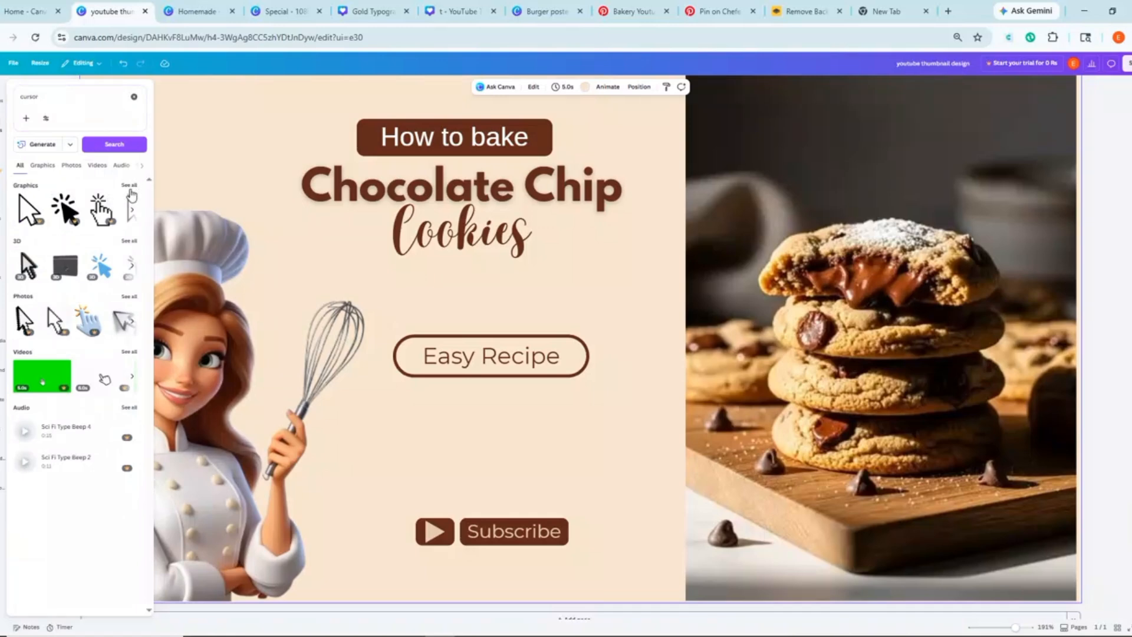
pyautogui.click(130, 187)
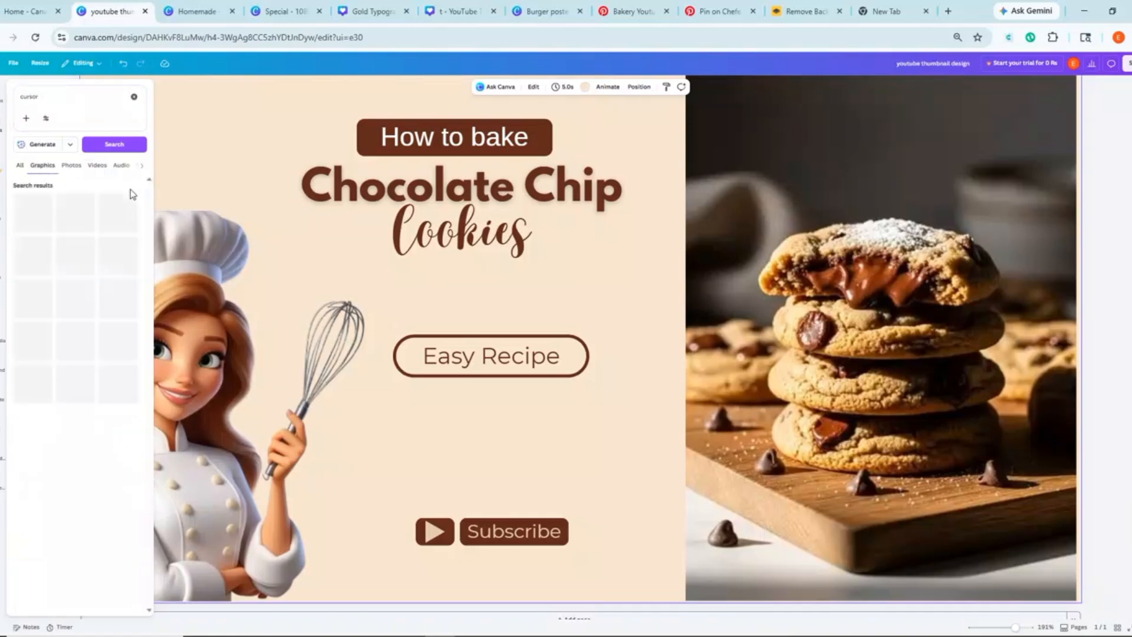
# Add the clicking-hand outline graphic, shrink it and place it over the lower edge of the "Subscribe" bar
pyautogui.click(443, 523)
pyautogui.moveTo(2, 182)
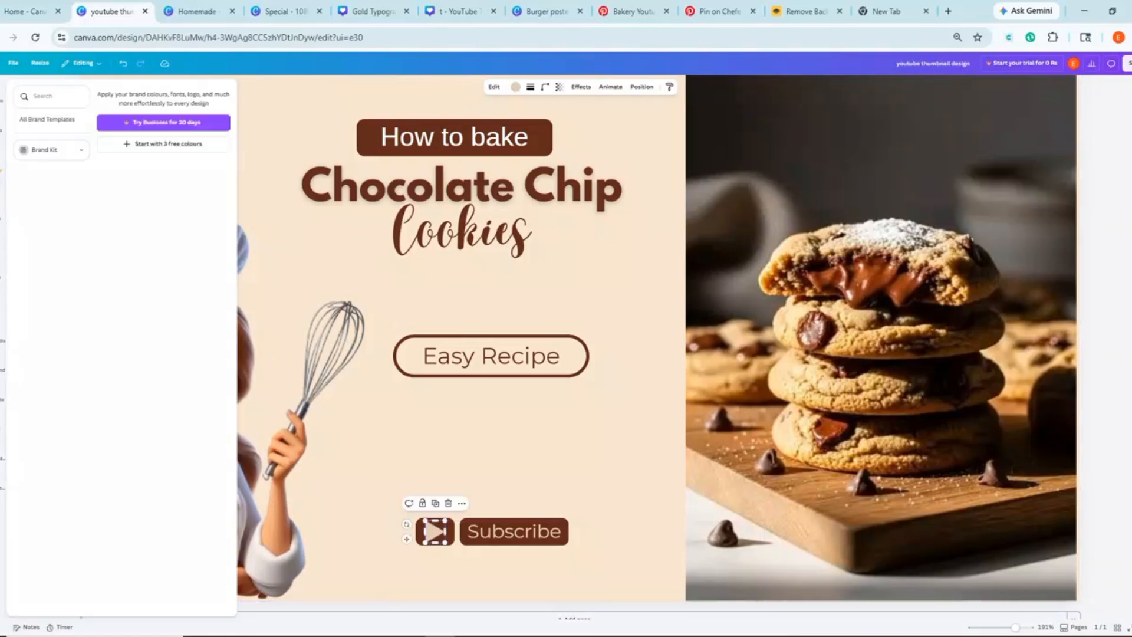
pyautogui.scroll(-4, 432, 305)
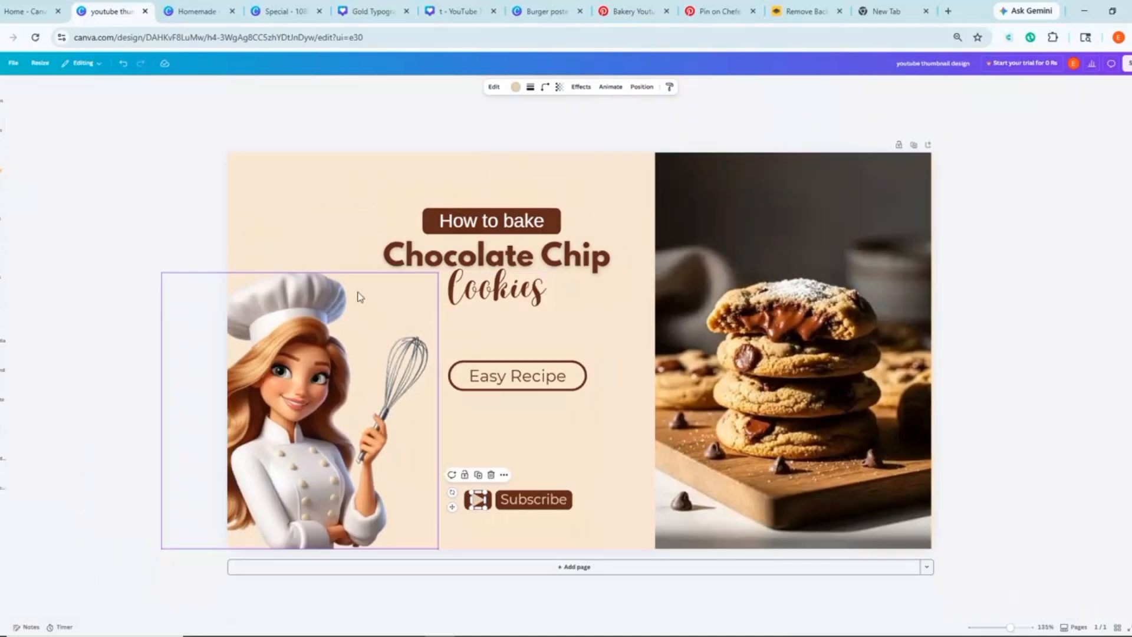
pyautogui.click(2, 130)
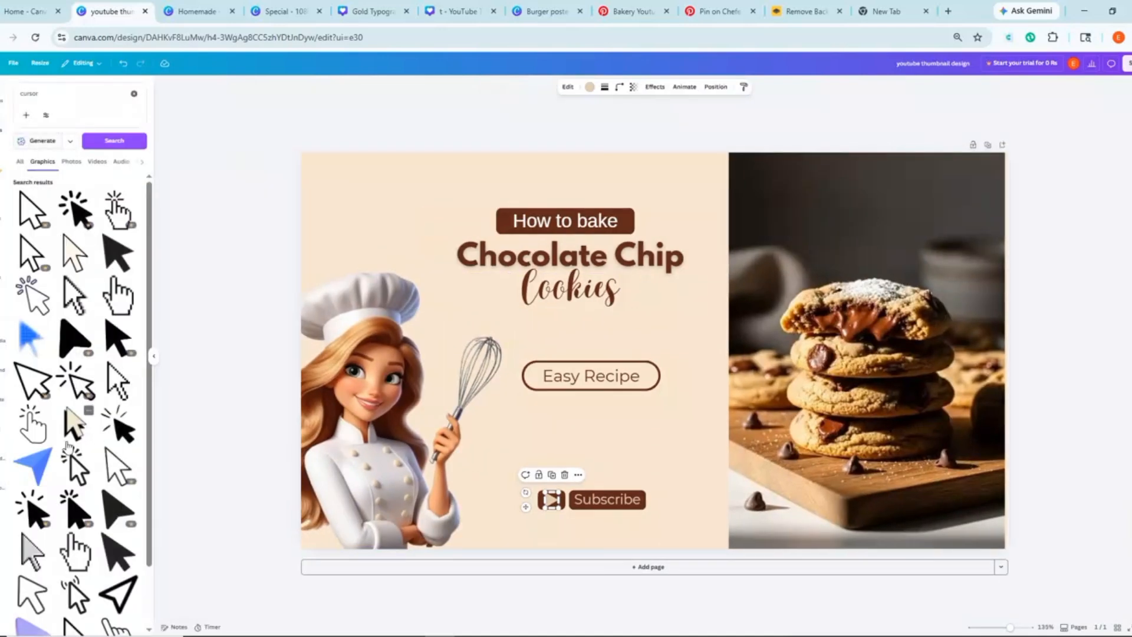
pyautogui.click(35, 443)
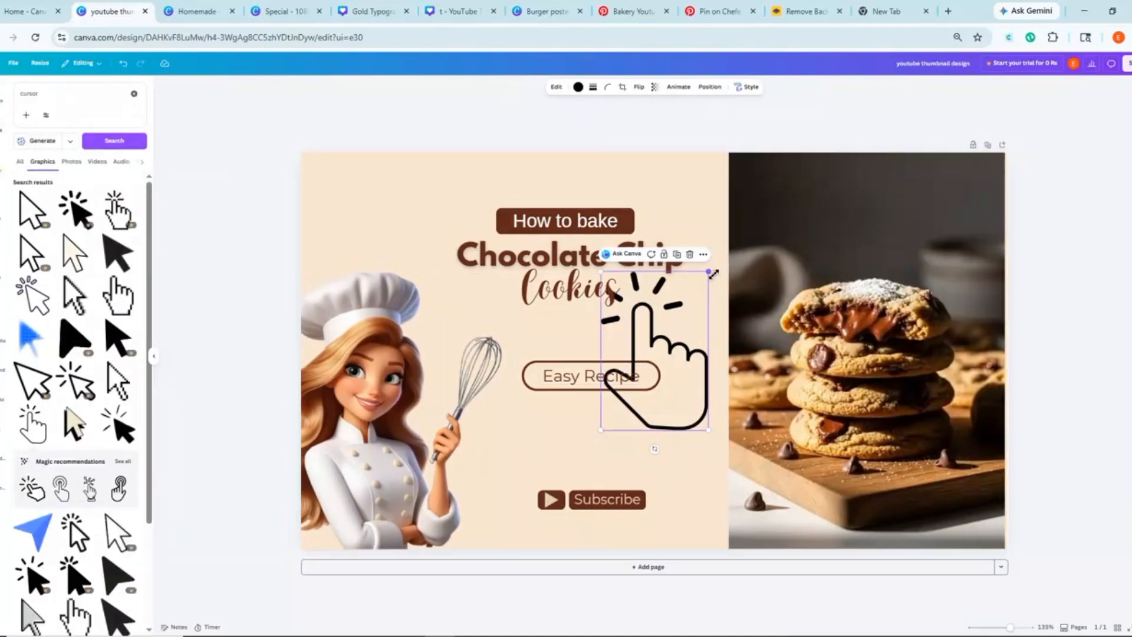
pyautogui.moveTo(713, 262); pyautogui.dragTo(600, 519)
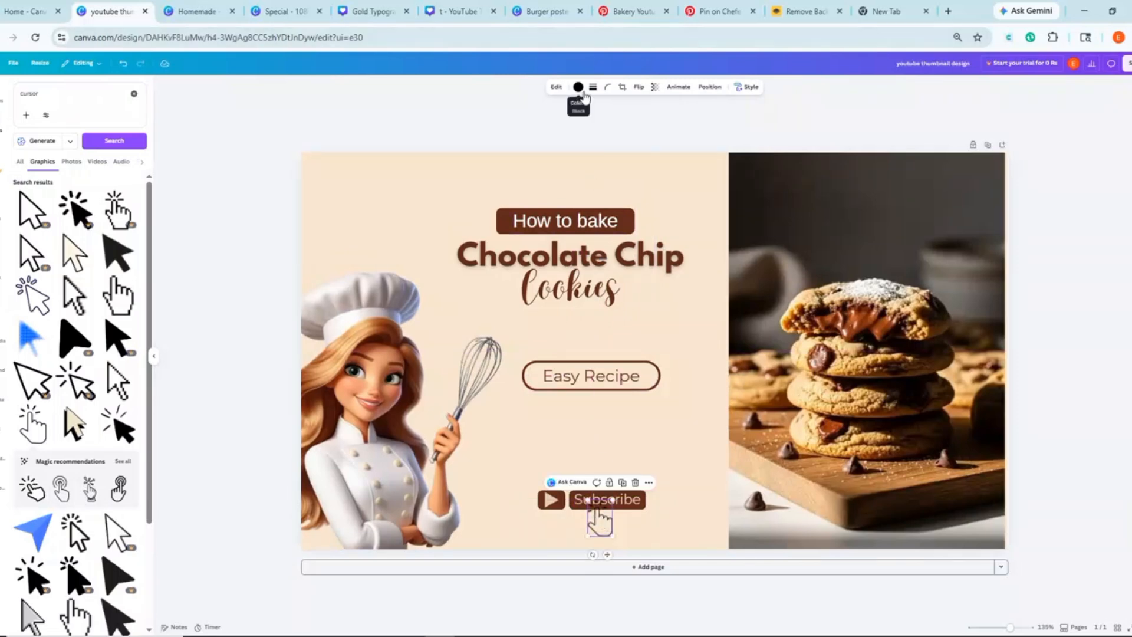
# Recolour the hand cursor graphic with the design's dark brown and deselect it
pyautogui.click(579, 87)
pyautogui.click(23, 184)
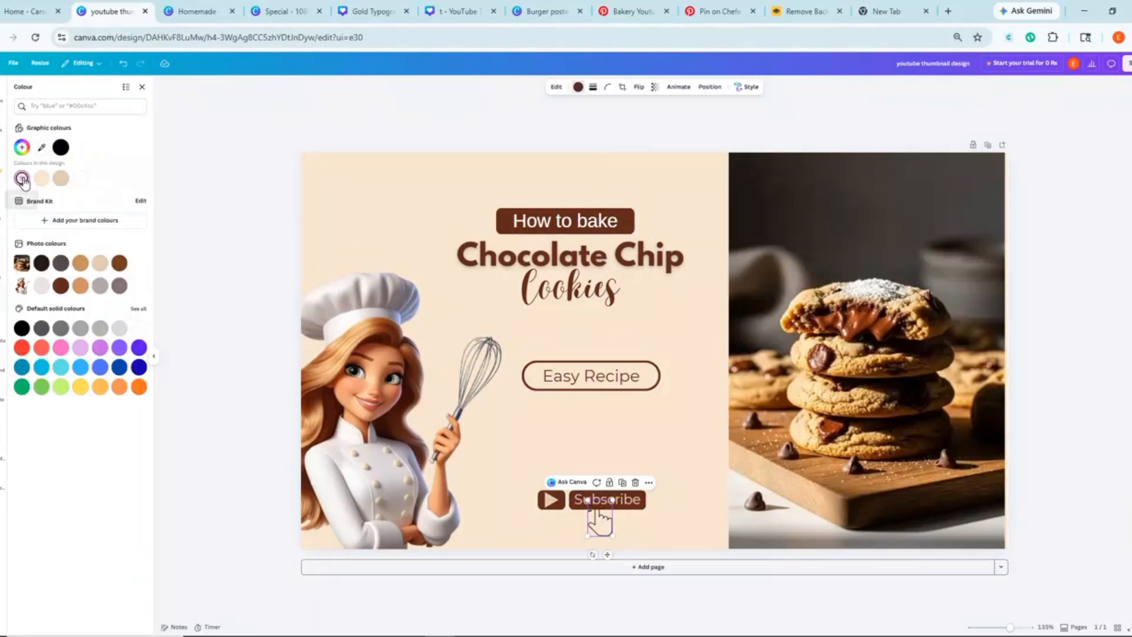
pyautogui.click(219, 365)
# Enlarge the chef illustration slightly towards the "Chocolate Chip" title, and clear the "cursor" element search
pyautogui.click(444, 333)
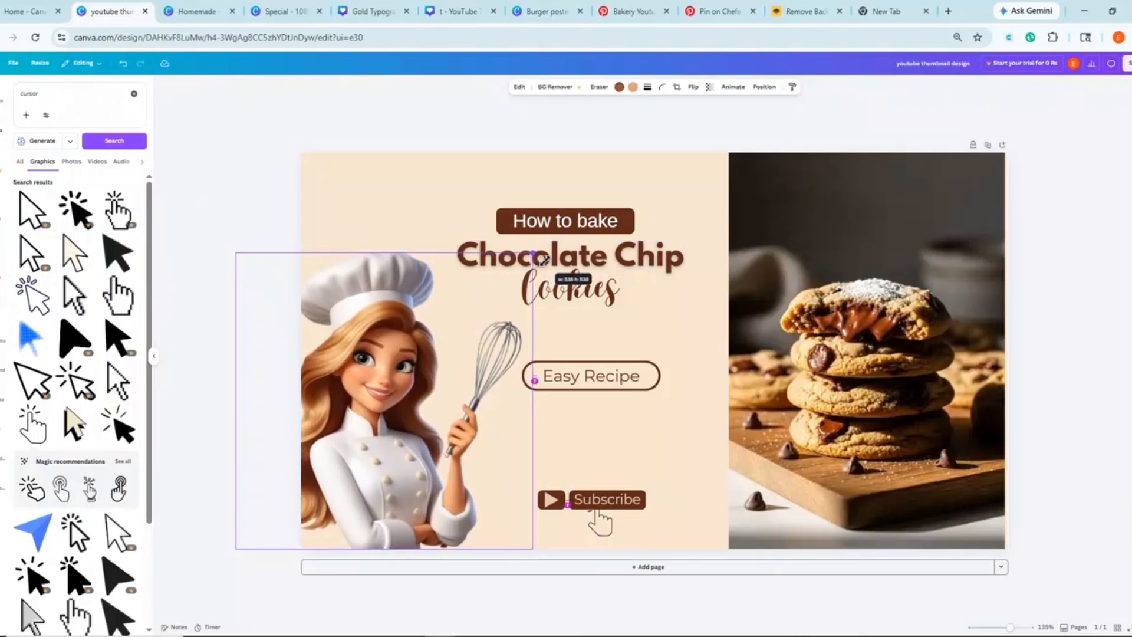
pyautogui.moveTo(533, 266); pyautogui.dragTo(536, 249)
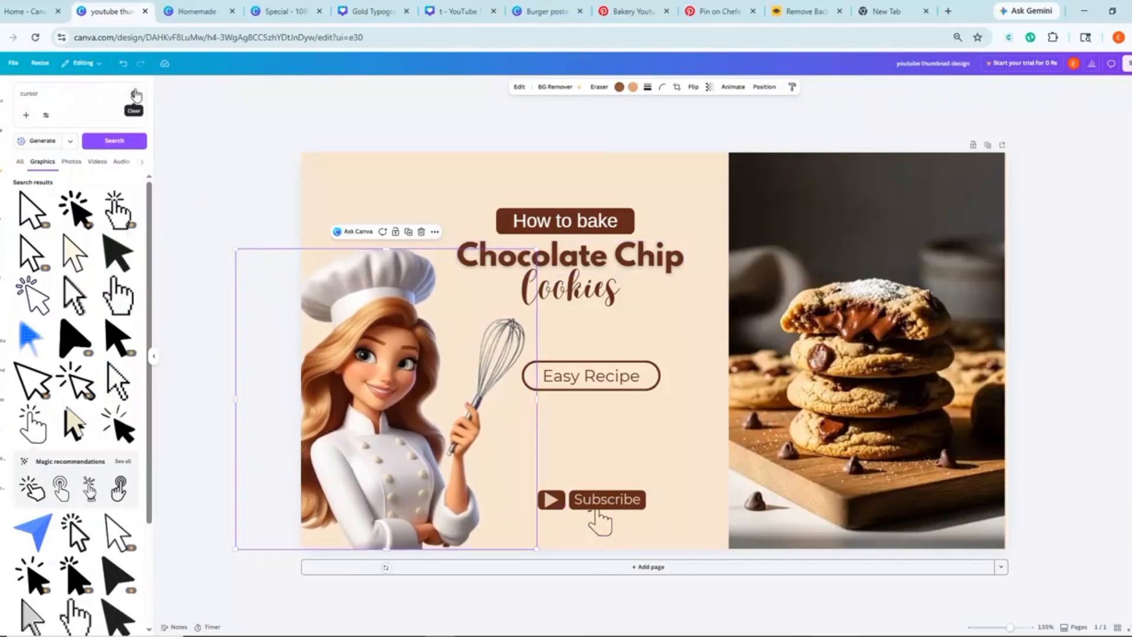
pyautogui.click(135, 94)
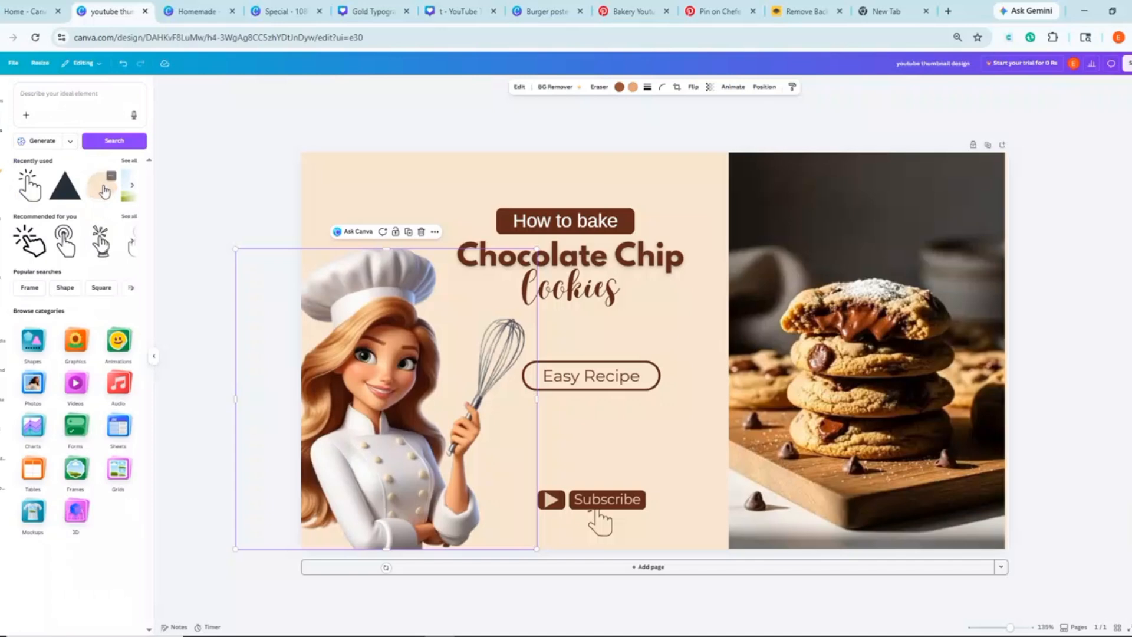
# Try the recently used beige blob shape on the design and delete it
pyautogui.click(103, 187)
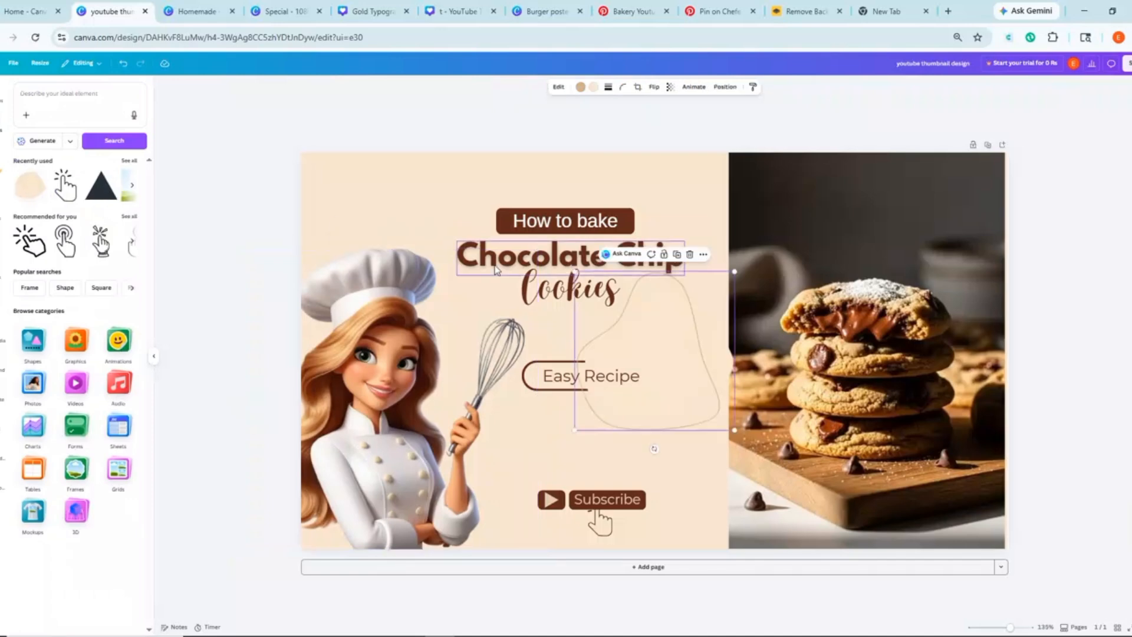
pyautogui.click(690, 257)
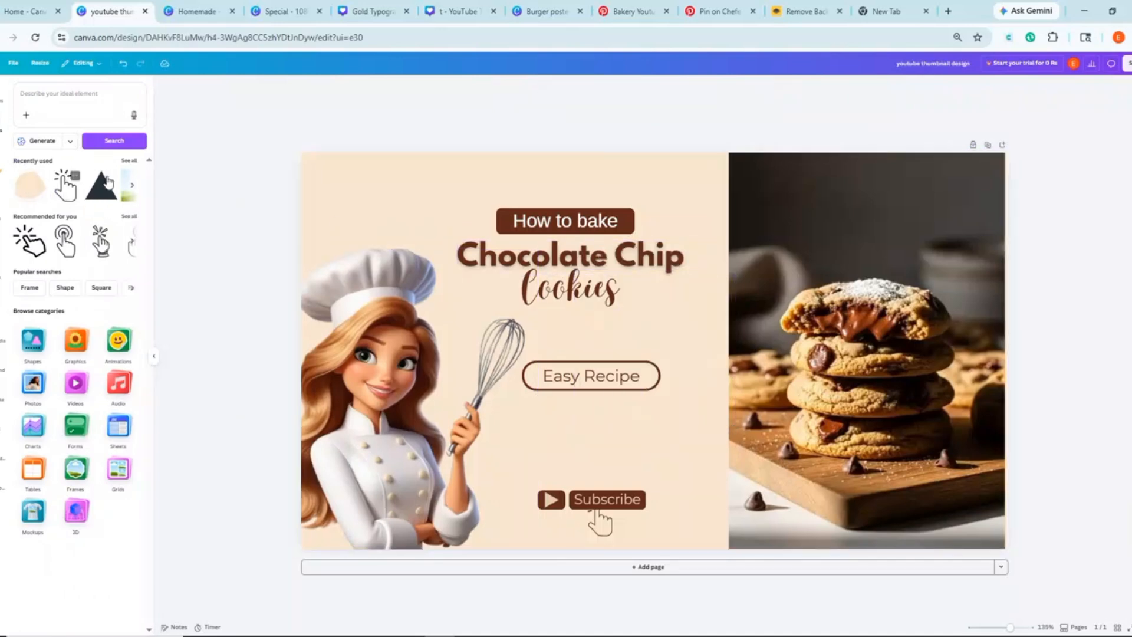
# Add the recently used brown splash graphic, shrink and tilt it, and place it above the start of "Chocolate Chip"
pyautogui.click(131, 163)
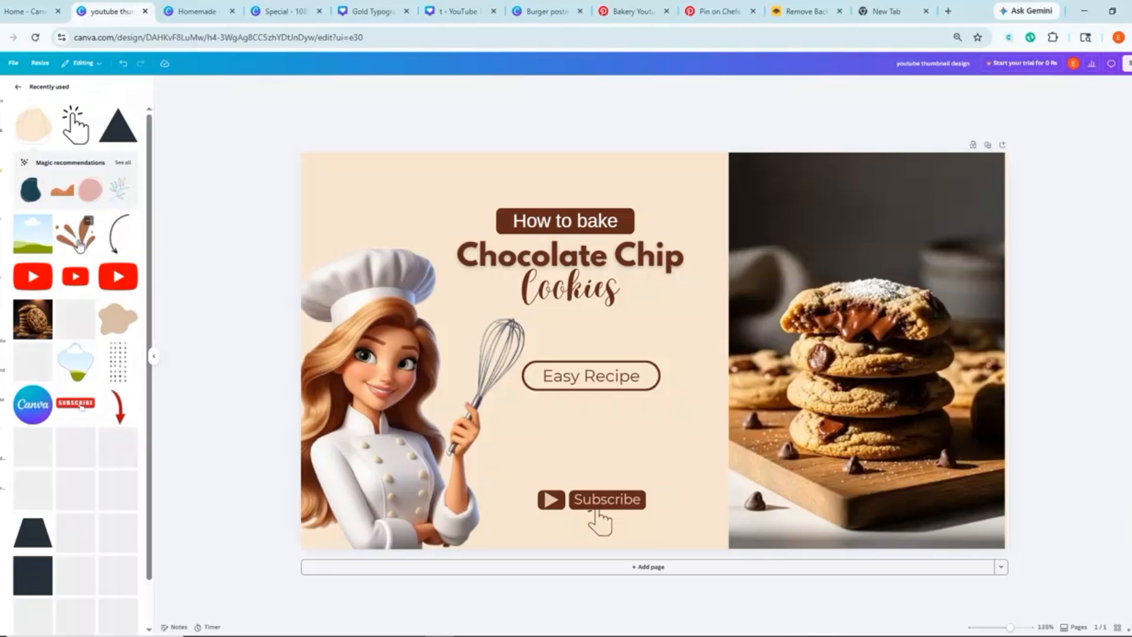
pyautogui.click(71, 200)
pyautogui.click(18, 87)
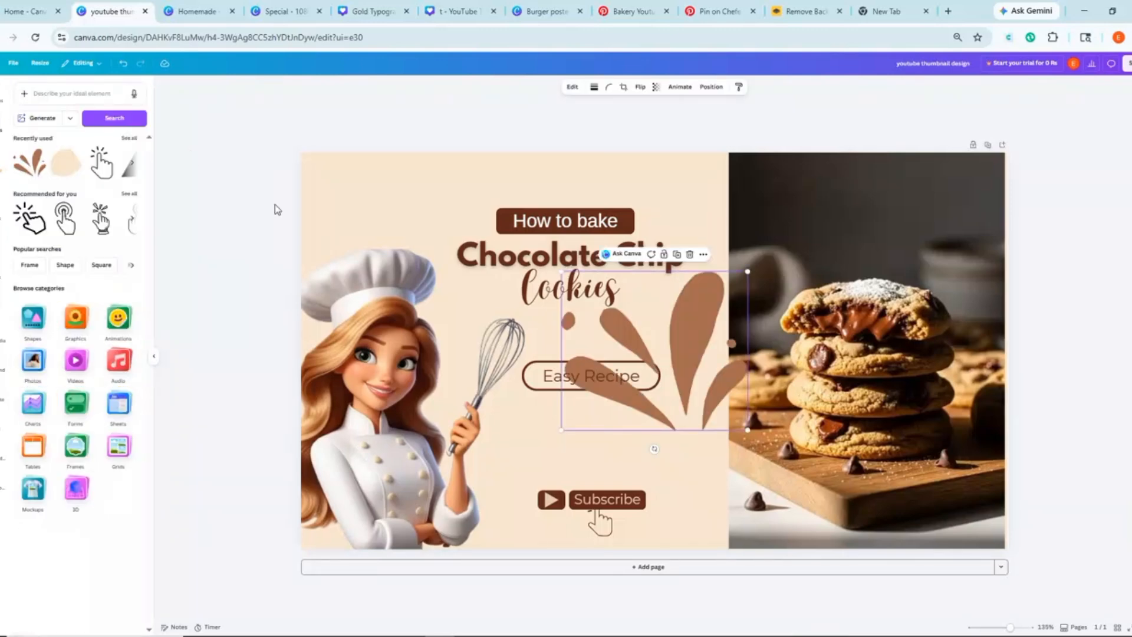
pyautogui.moveTo(562, 272); pyautogui.dragTo(437, 246)
pyautogui.moveTo(437, 285); pyautogui.dragTo(452, 277)
pyautogui.moveTo(456, 221); pyautogui.dragTo(453, 230)
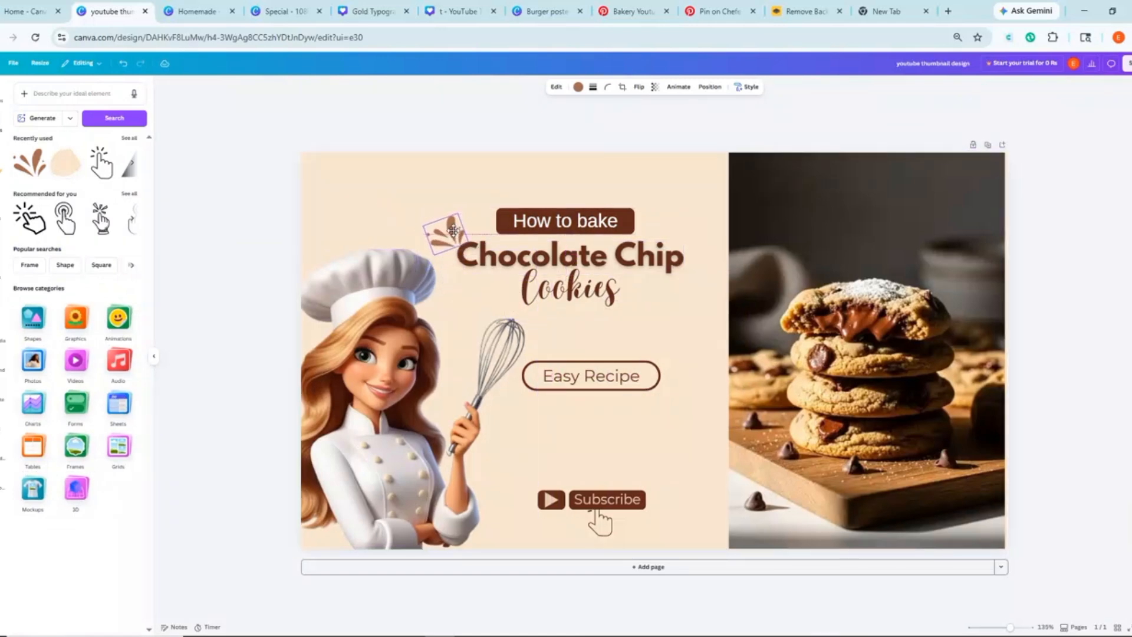
# Recolour the splash graphic with the title's dark brown
pyautogui.click(578, 87)
pyautogui.click(63, 153)
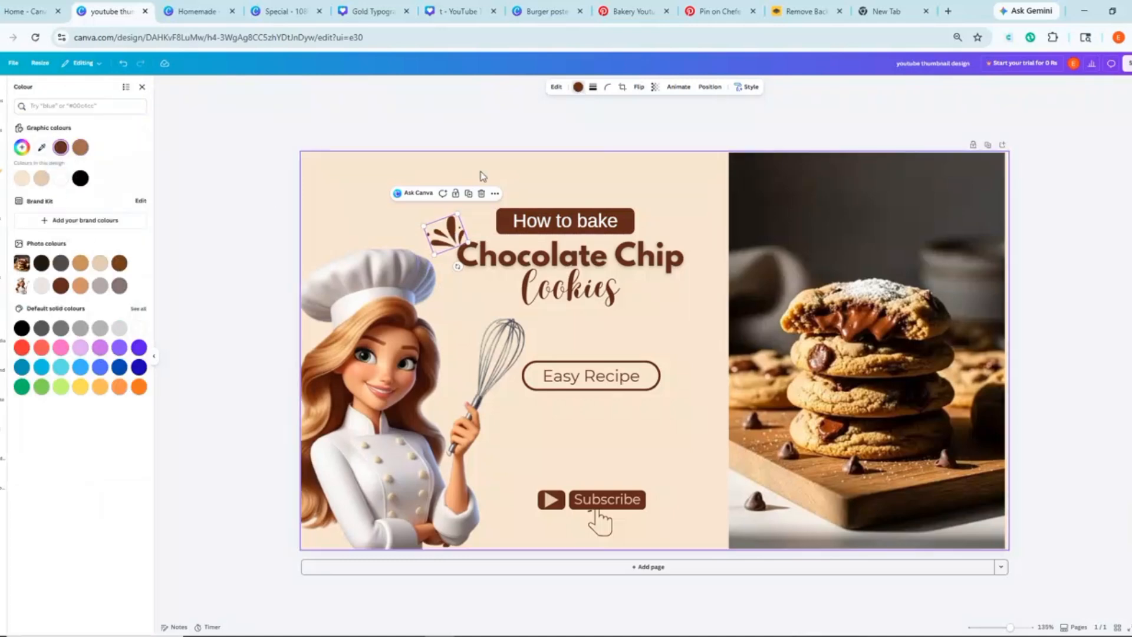
# Duplicate the splash graphic, flip the copy horizontally, and tilt and position it above the end of "Chocolate Chip"
pyautogui.click(468, 193)
pyautogui.moveTo(465, 251); pyautogui.dragTo(682, 197)
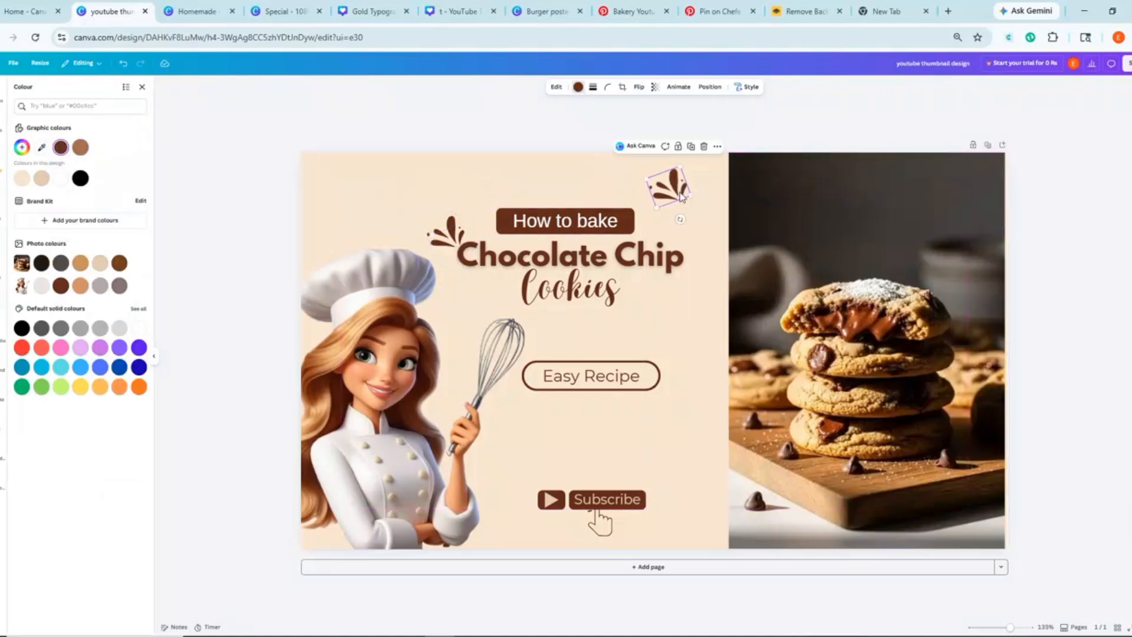
pyautogui.click(641, 91)
pyautogui.click(639, 108)
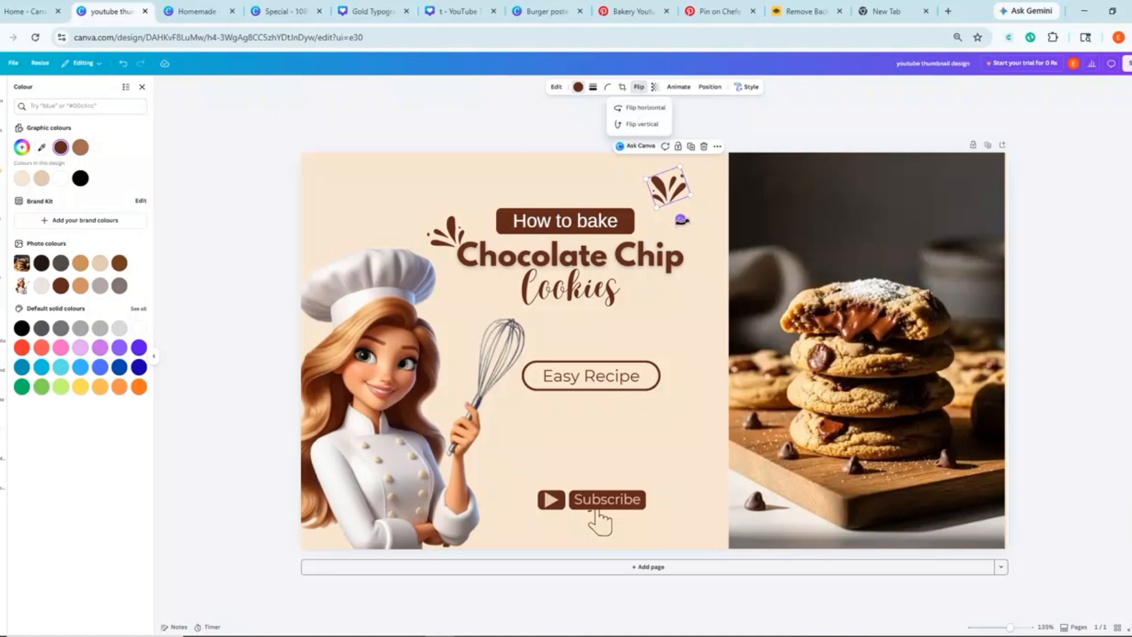
pyautogui.moveTo(681, 220)
pyautogui.mouseDown()
pyautogui.moveTo(656, 220)
pyautogui.moveTo(694, 234)
pyautogui.mouseUp()
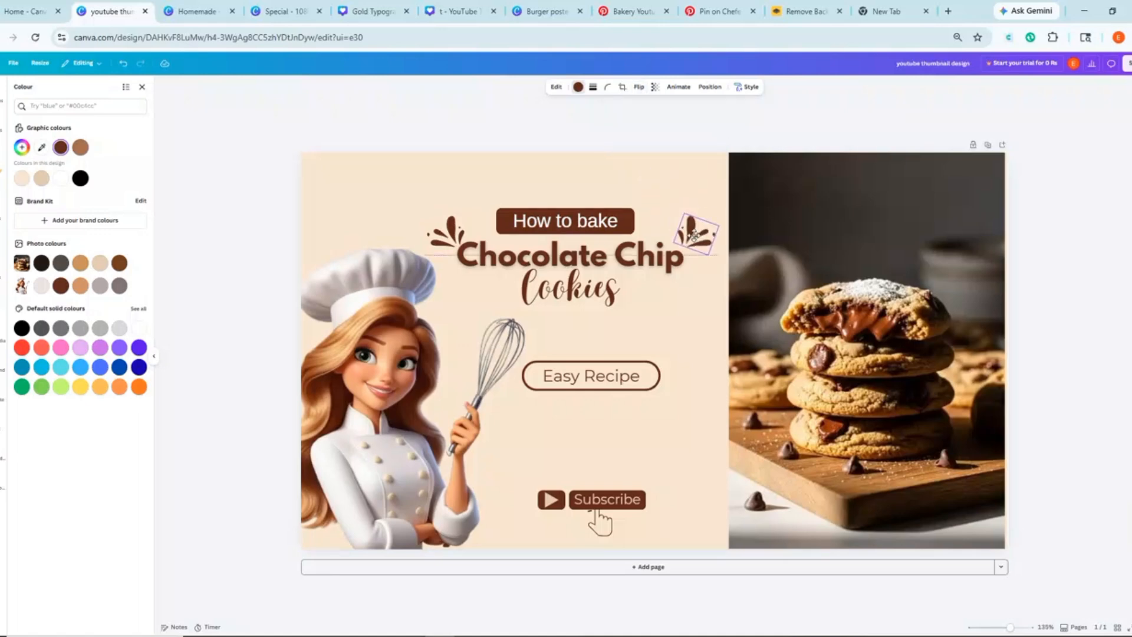
pyautogui.click(200, 293)
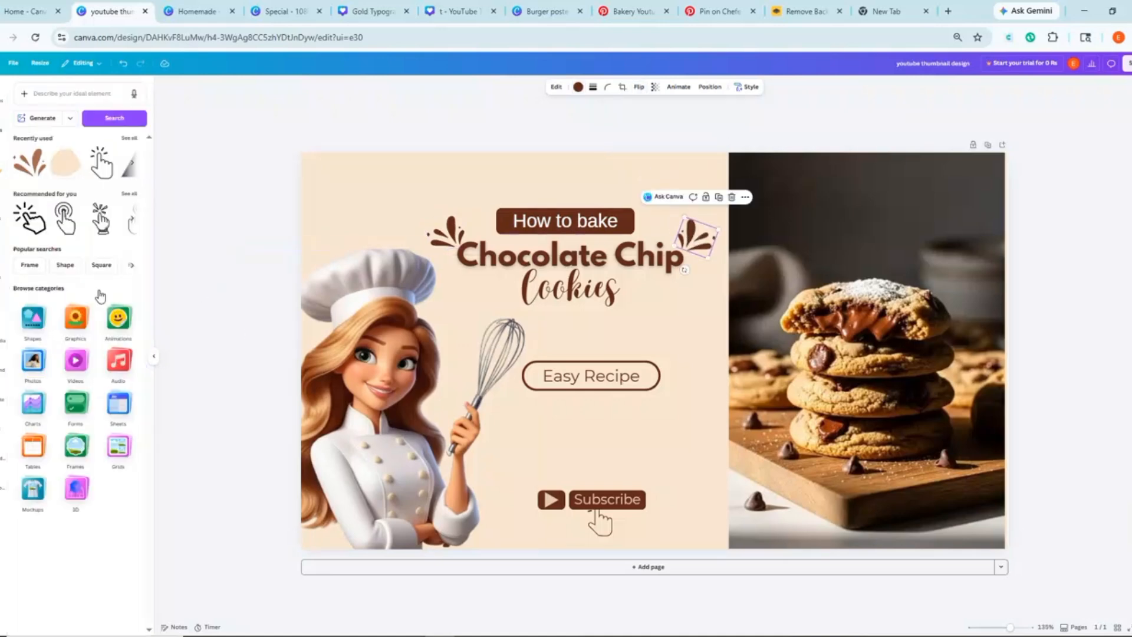
# Search the design elements for "baking logo" and look through all matching graphics for a suitable one
pyautogui.click(38, 93)
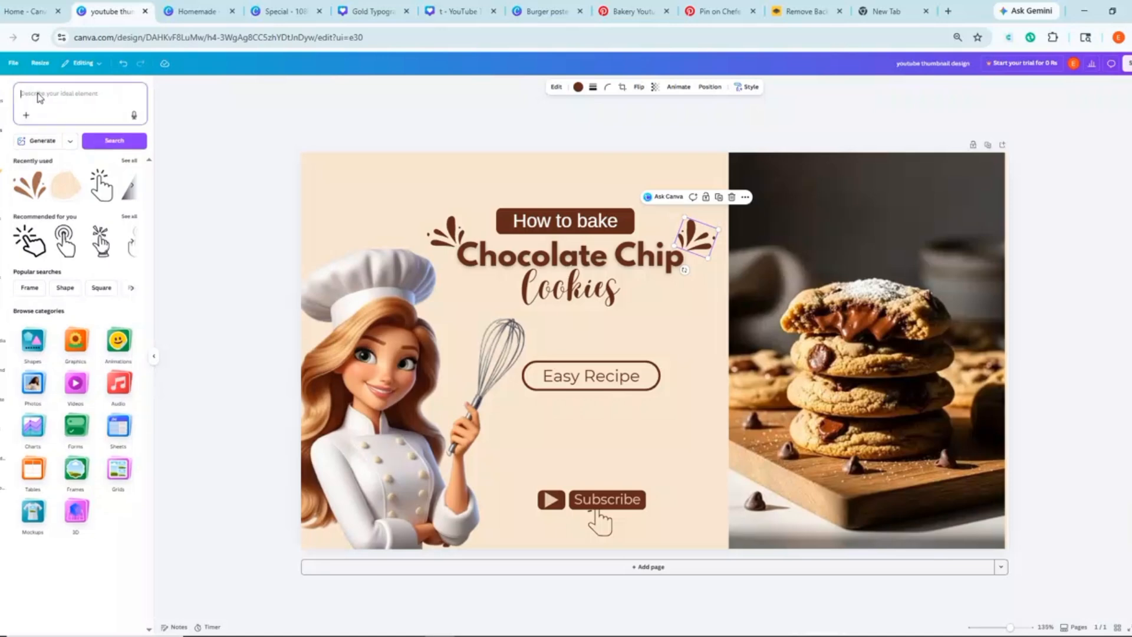
pyautogui.write('bak')
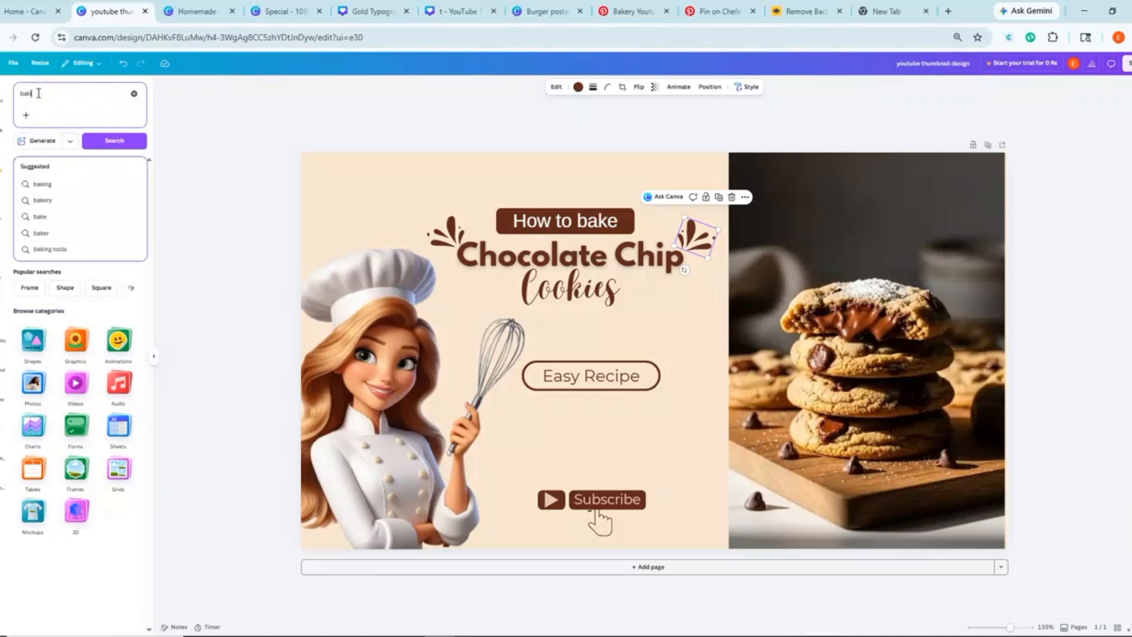
pyautogui.write('ing lo')
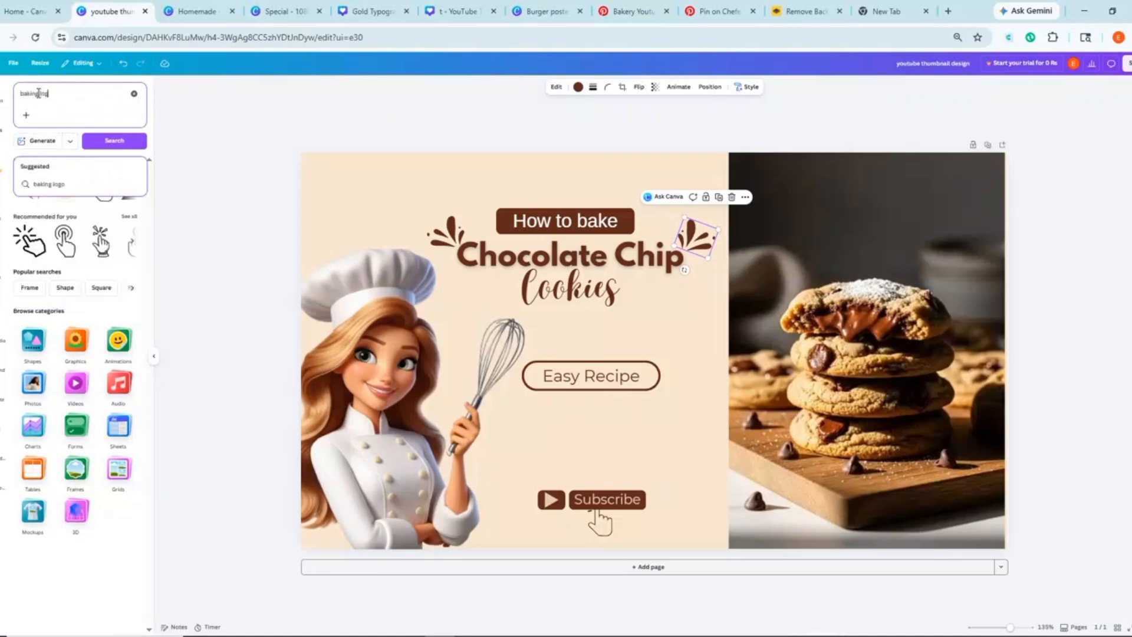
pyautogui.write('go')
pyautogui.press('Return')
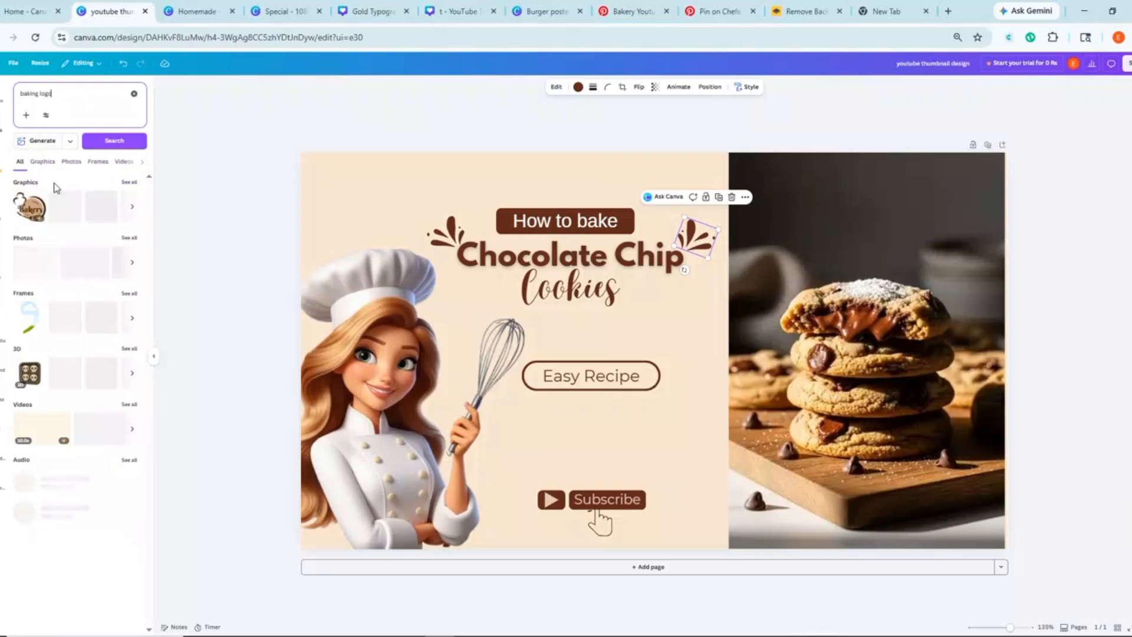
pyautogui.click(127, 184)
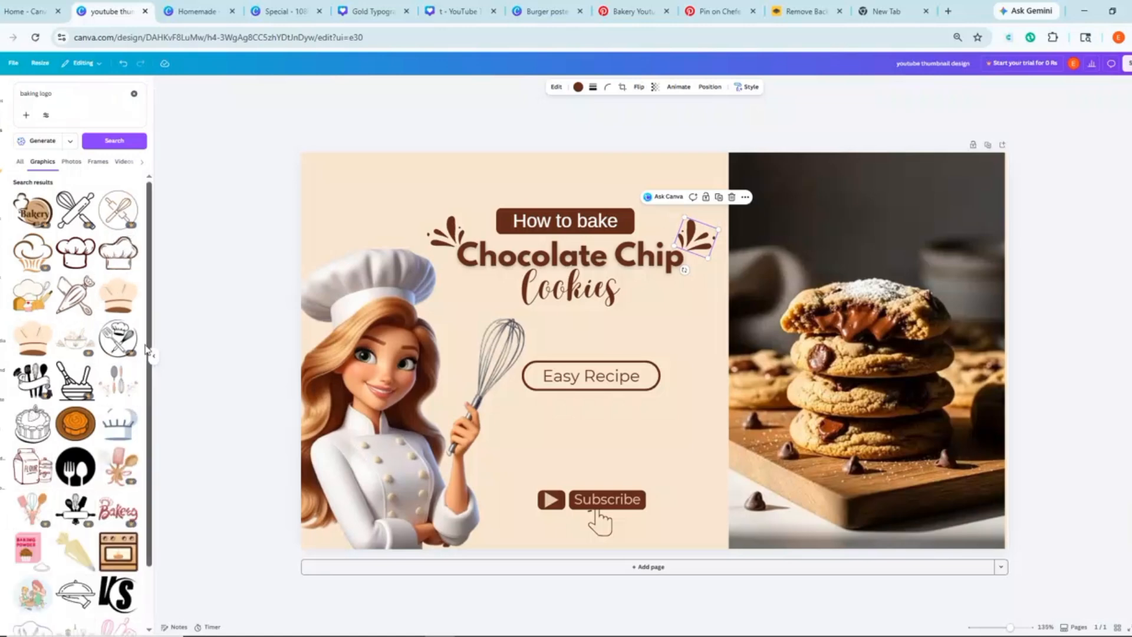
pyautogui.scroll(-1, 141, 387)
pyautogui.scroll(-1, 141, 386)
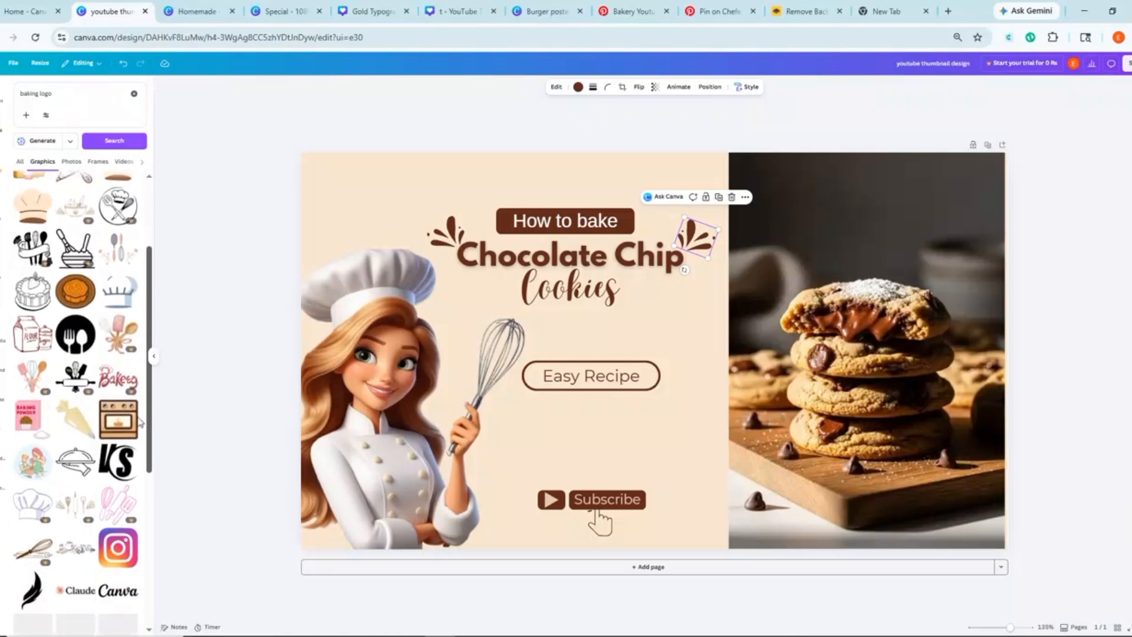
pyautogui.scroll(2, 52, 340)
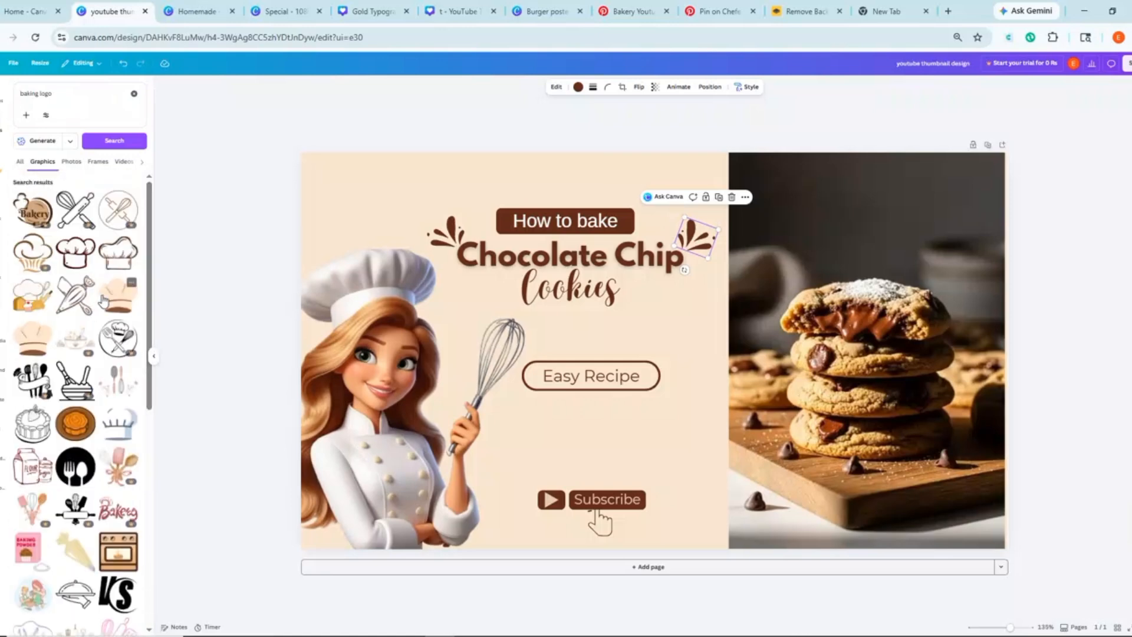
# Add the dark brown chef-hat outline graphic to the thumbnail, and undo the accidental move of the cookie photo
pyautogui.click(122, 260)
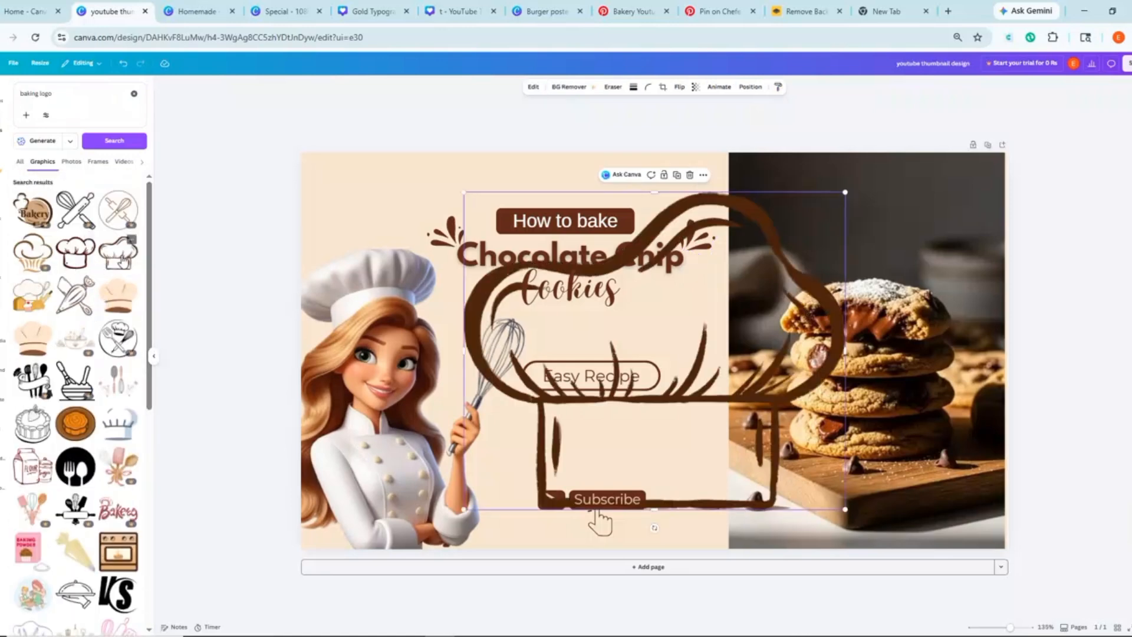
pyautogui.moveTo(846, 194); pyautogui.dragTo(772, 260)
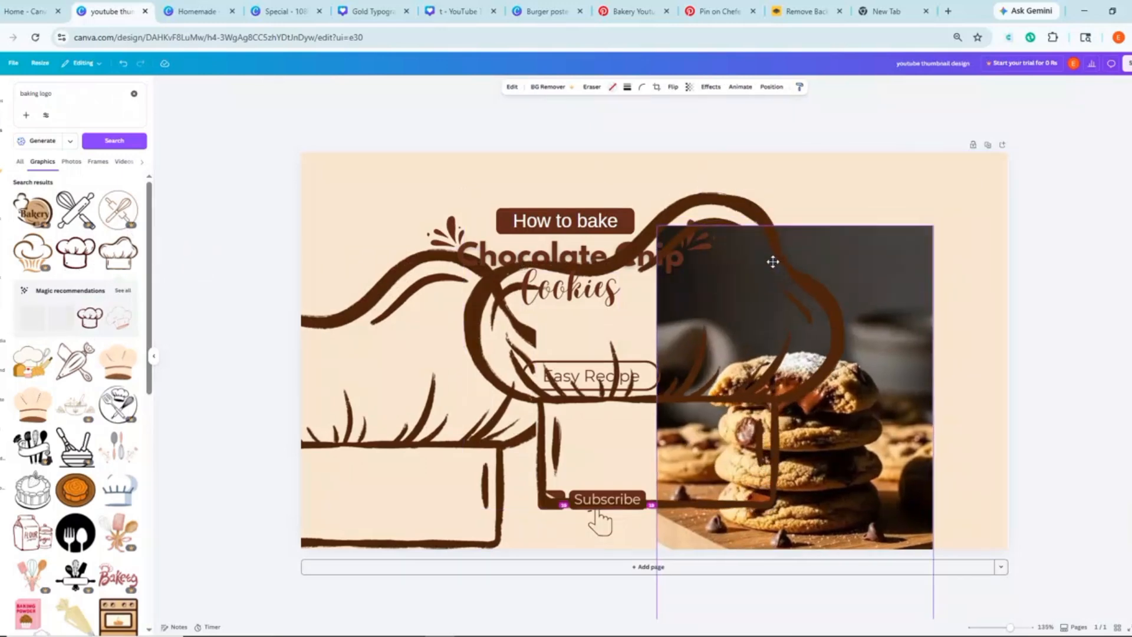
pyautogui.click(122, 63)
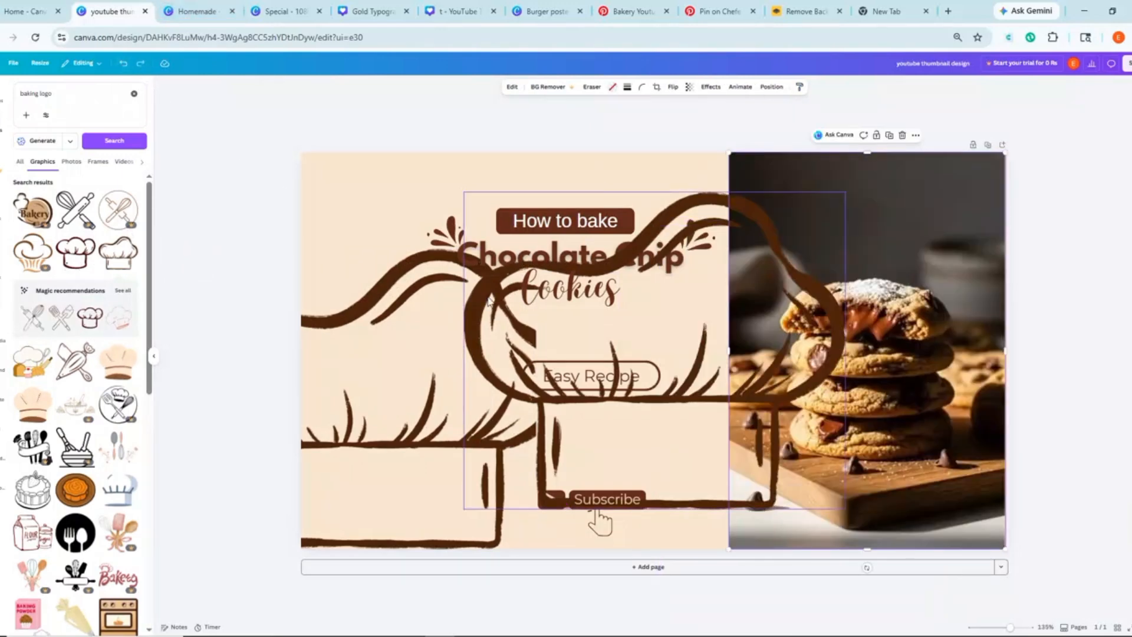
# Undo the recent edits until the chef illustration is back in place of the oversized hat outline
pyautogui.click(495, 320)
pyautogui.hotkey('ctrl', 'z')
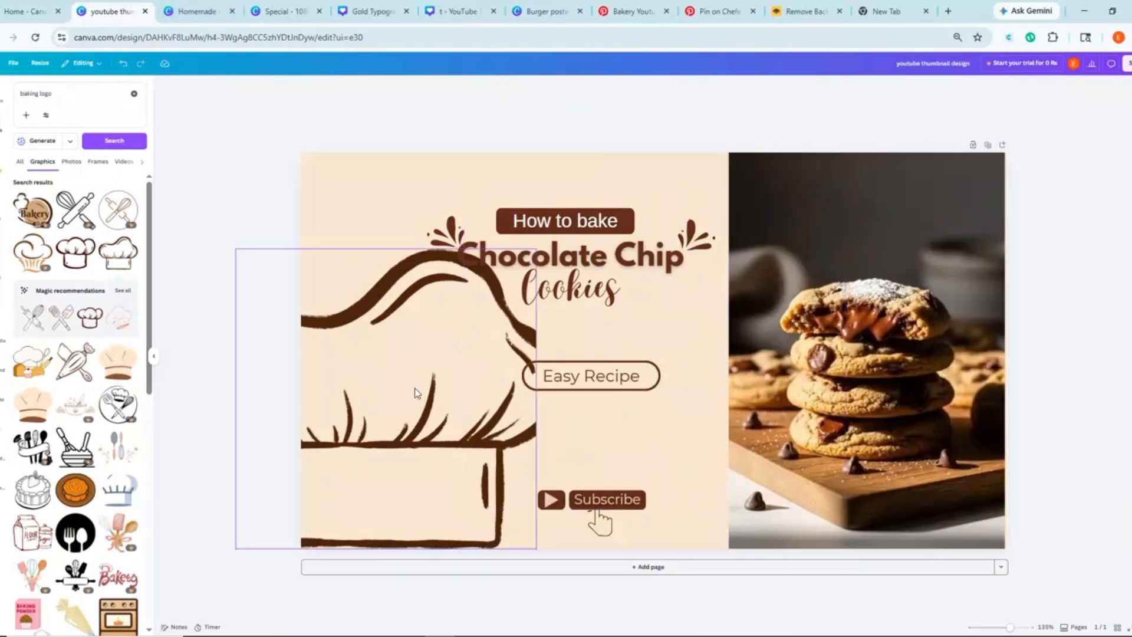
pyautogui.click(415, 388)
pyautogui.moveTo(537, 250); pyautogui.dragTo(394, 391)
pyautogui.click(121, 64)
pyautogui.click(120, 64)
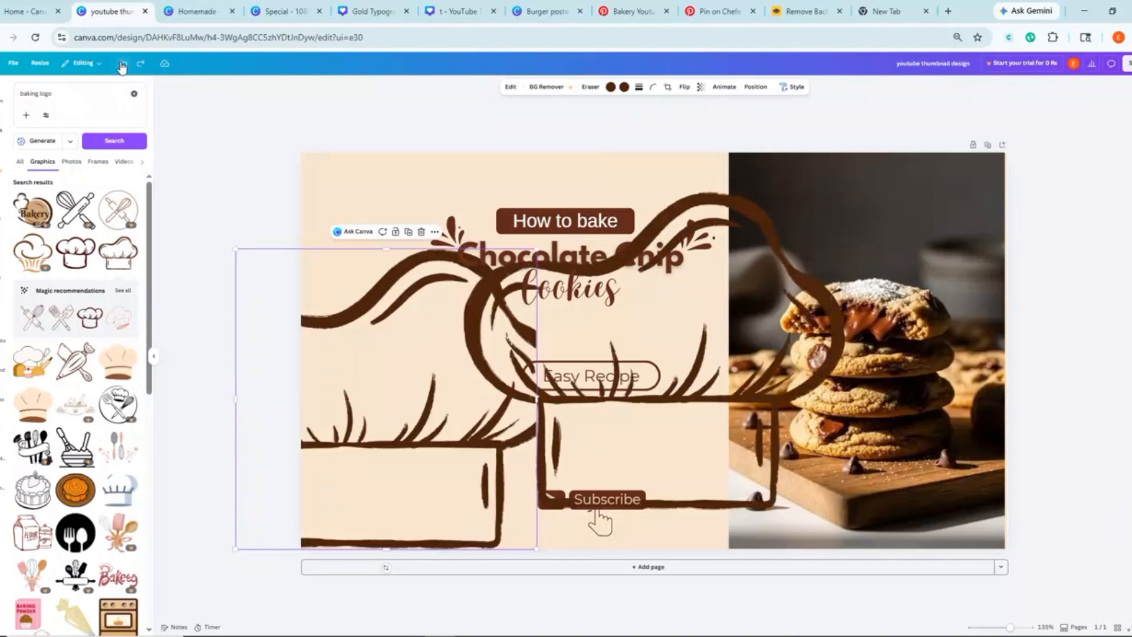
pyautogui.click(121, 64)
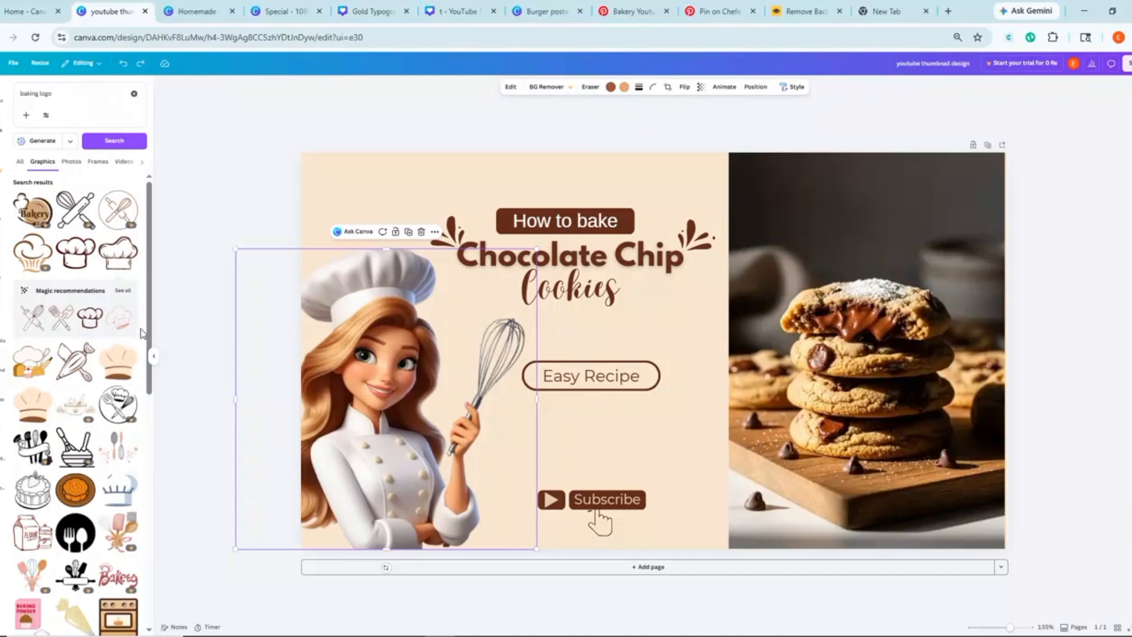
# Add the dark brown chef-hat outline graphic again, shrink it to logo size and place it in the thumbnail's upper-left corner
pyautogui.click(108, 263)
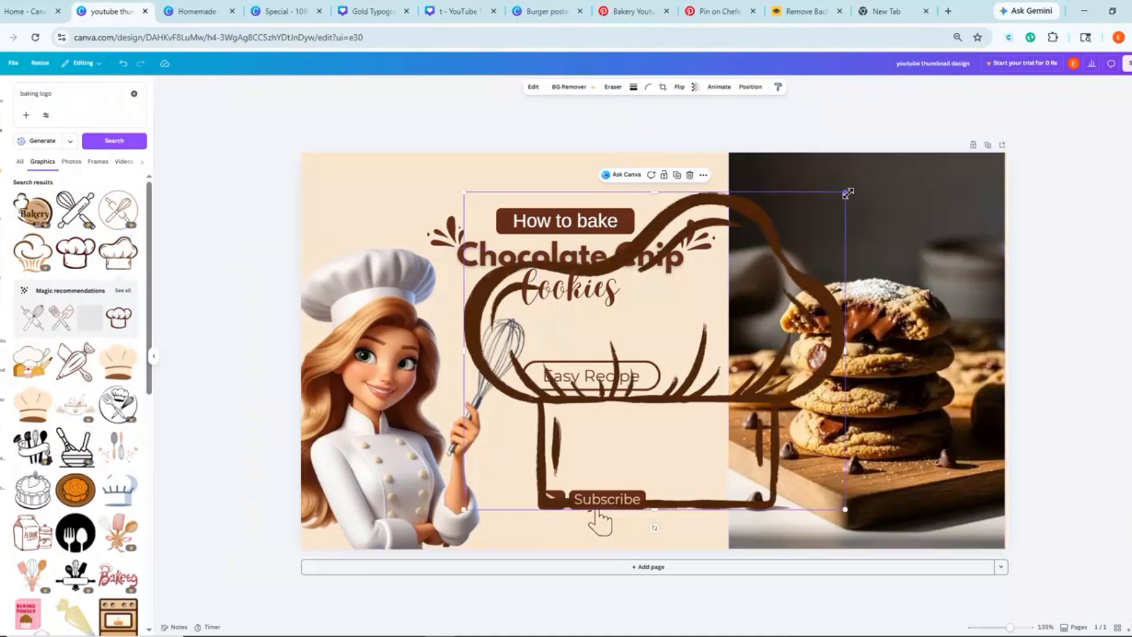
pyautogui.moveTo(848, 194); pyautogui.dragTo(340, 198)
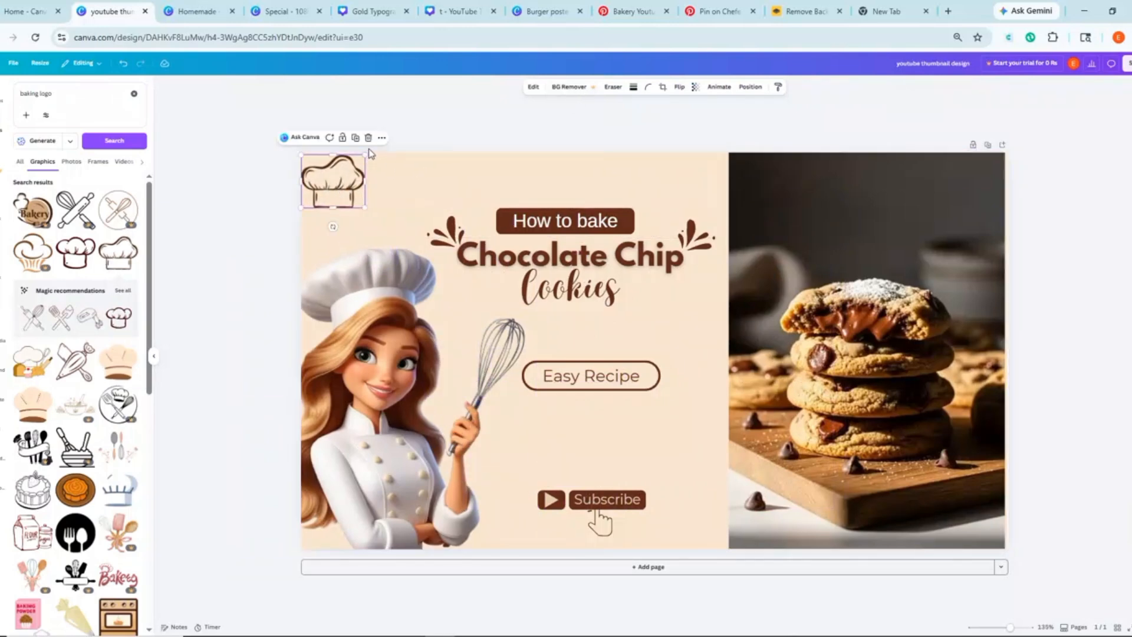
pyautogui.moveTo(367, 156); pyautogui.dragTo(327, 179)
# Add a text box below the hat logo, widen it and enter "Channel Name" on two lines
pyautogui.press('t')
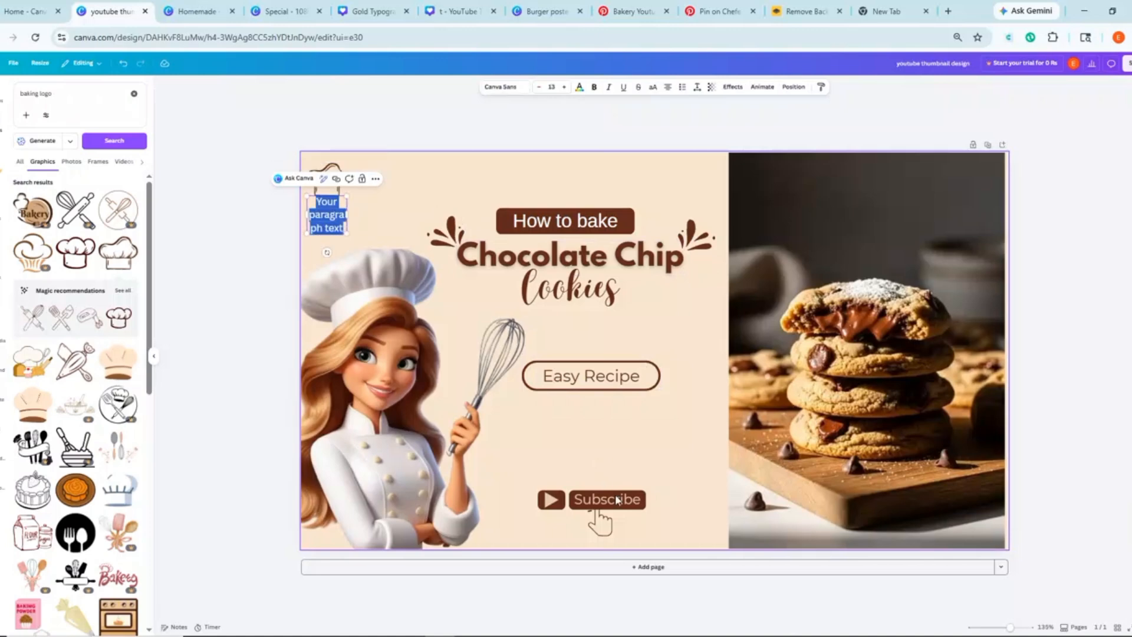
pyautogui.moveTo(388, 207); pyautogui.dragTo(394, 213)
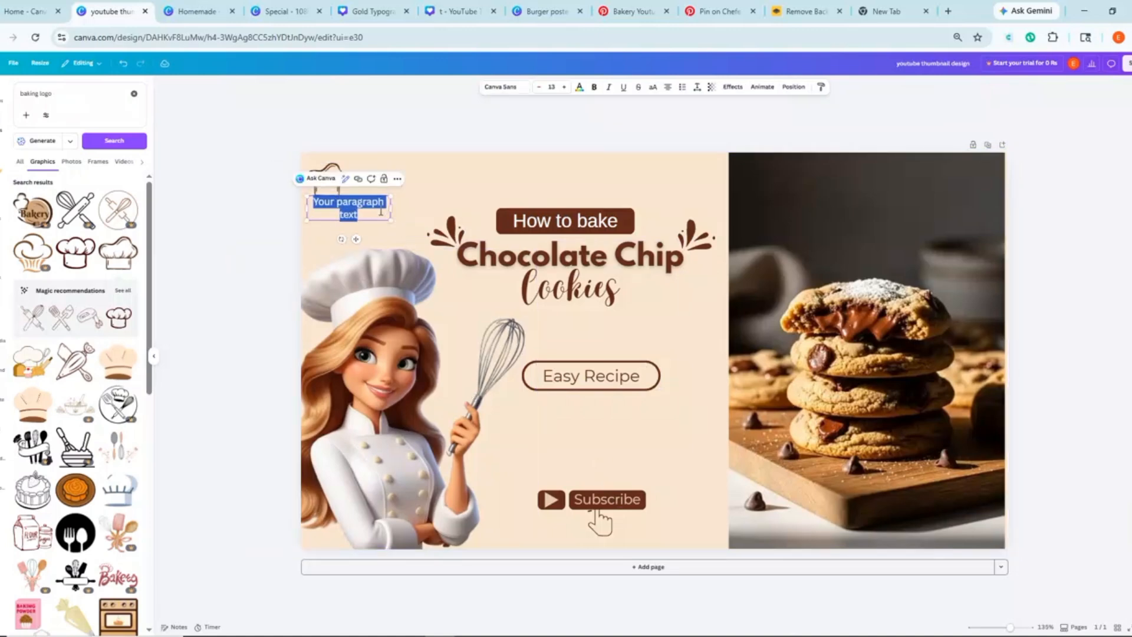
pyautogui.press('BackSpace')
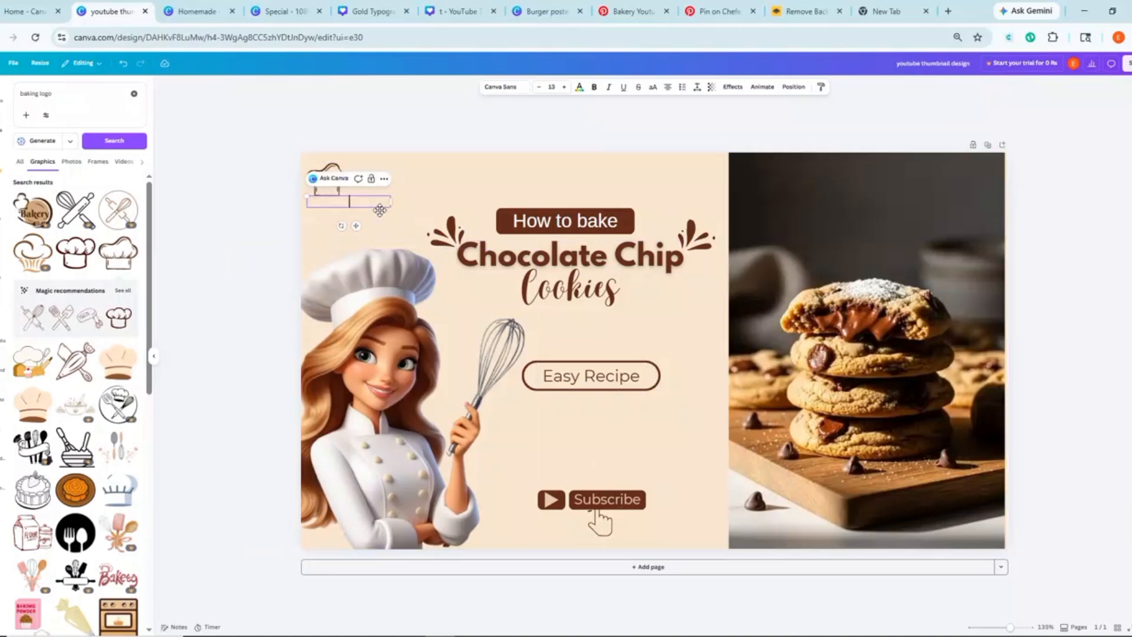
pyautogui.write('c')
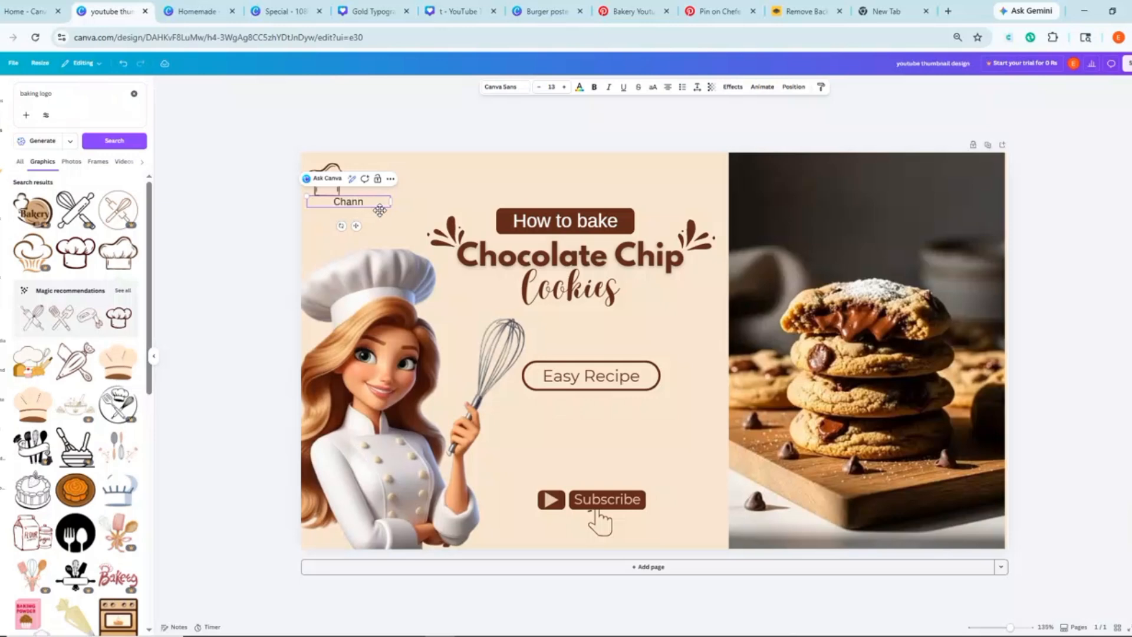
pyautogui.press('Return')
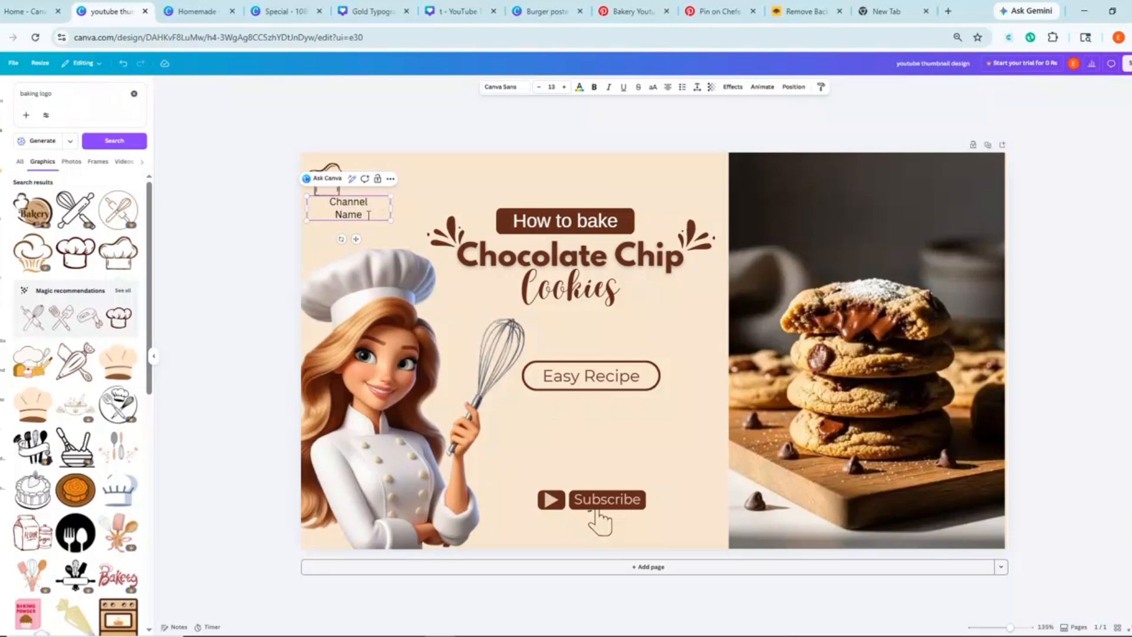
# Recolour the "Channel Name" text dark brown and place it directly to the right of the hat logo
pyautogui.hotkey('ctrl', 'a')
pyautogui.click(579, 88)
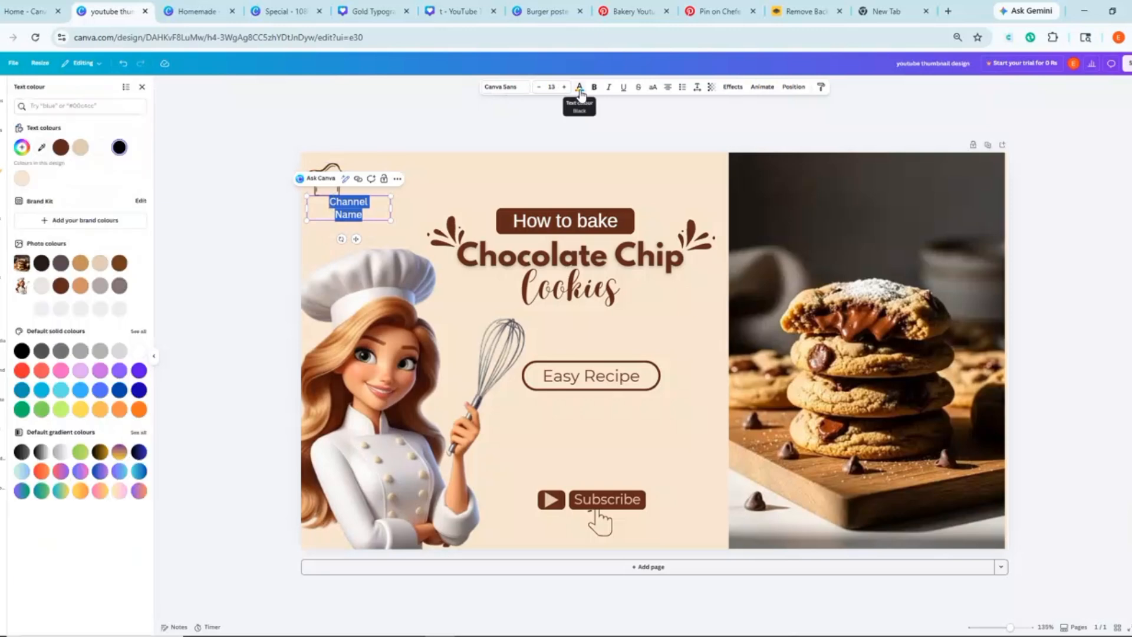
pyautogui.click(61, 286)
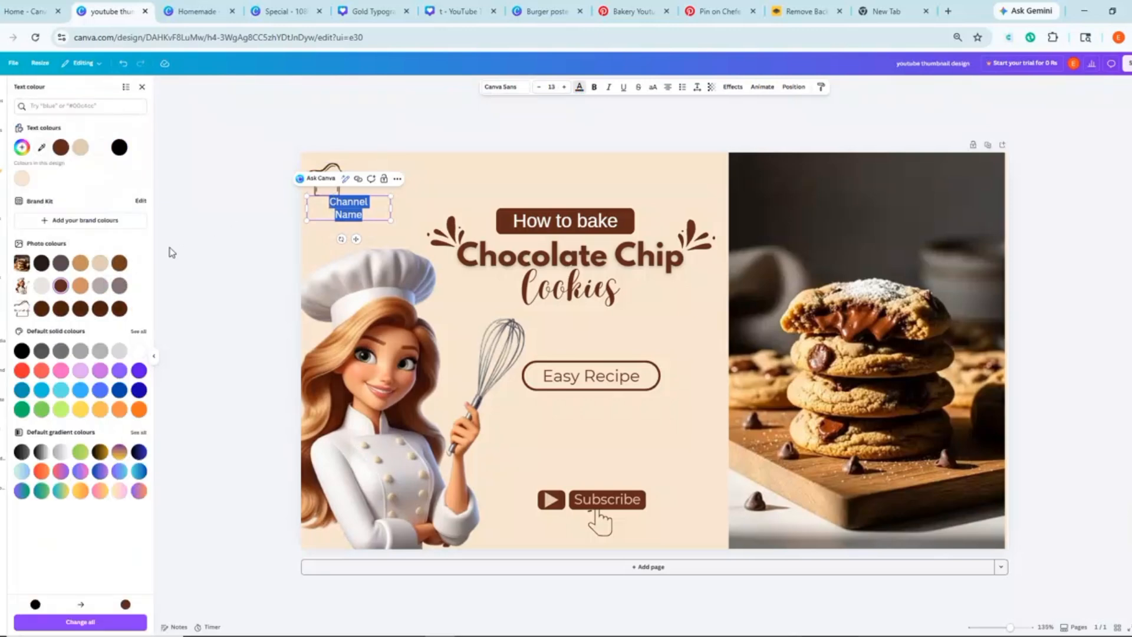
pyautogui.press('Escape')
pyautogui.moveTo(357, 212); pyautogui.dragTo(368, 189)
pyautogui.click(257, 209)
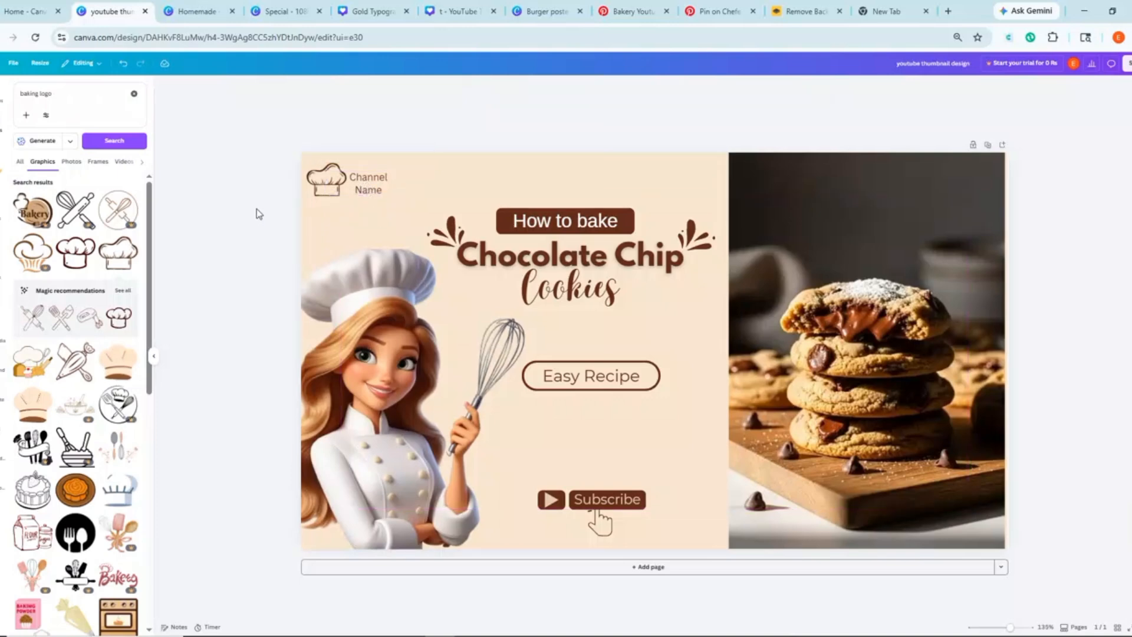
# Shift the chef illustration slightly up and to the left, and enlarge it a little
pyautogui.moveTo(362, 313); pyautogui.dragTo(359, 308)
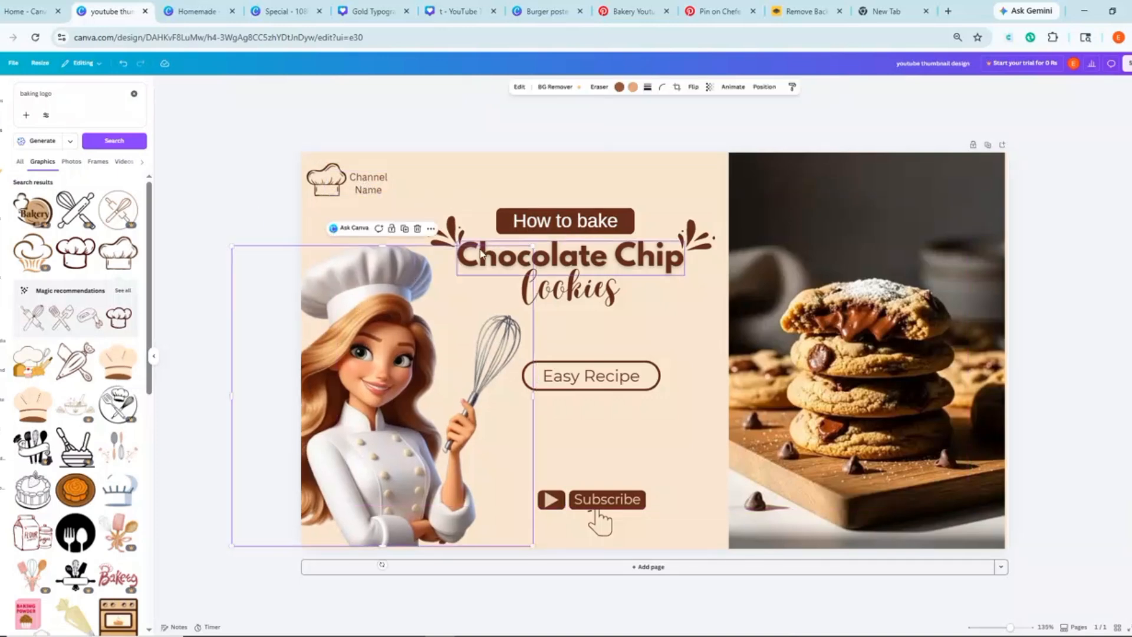
pyautogui.moveTo(533, 245); pyautogui.dragTo(540, 238)
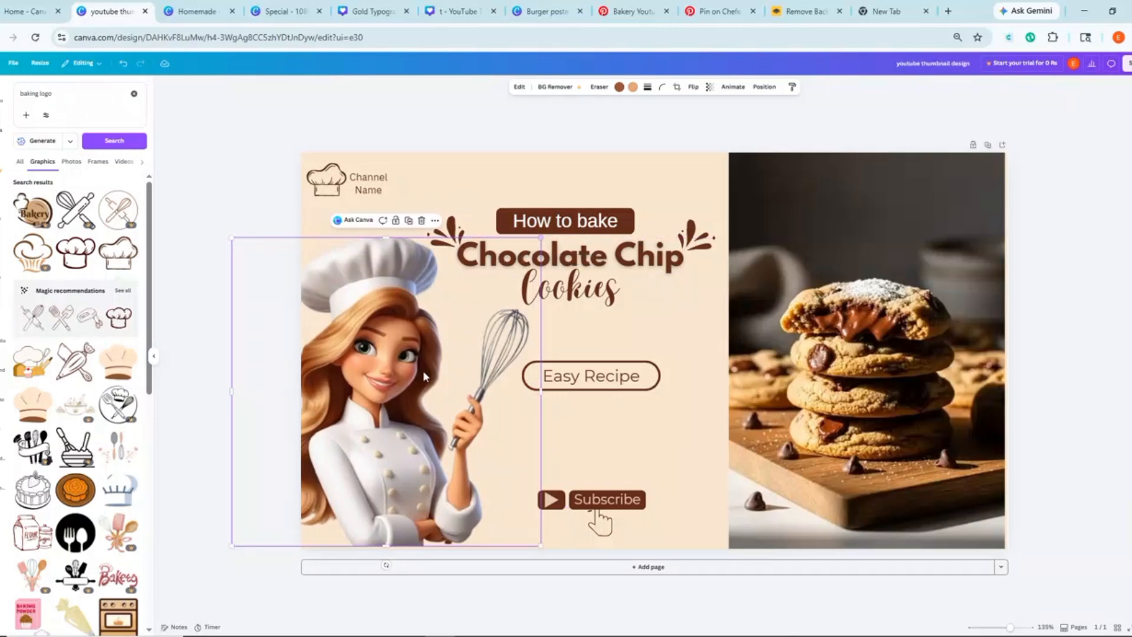
pyautogui.click(575, 426)
# Group the "Easy Recipe" text with its rounded outline and shift the badge slightly down and to the right
pyautogui.click(592, 386)
pyautogui.press('Escape')
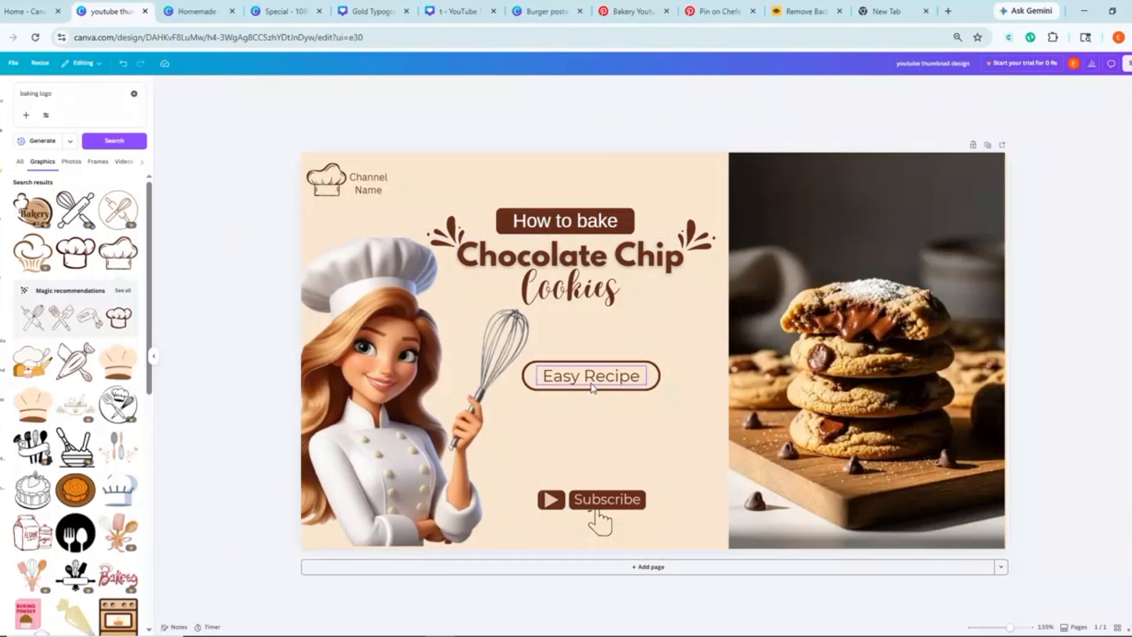
pyautogui.click(627, 382)
pyautogui.keyDown('shift'); pyautogui.click(627, 382); pyautogui.keyUp('shift')
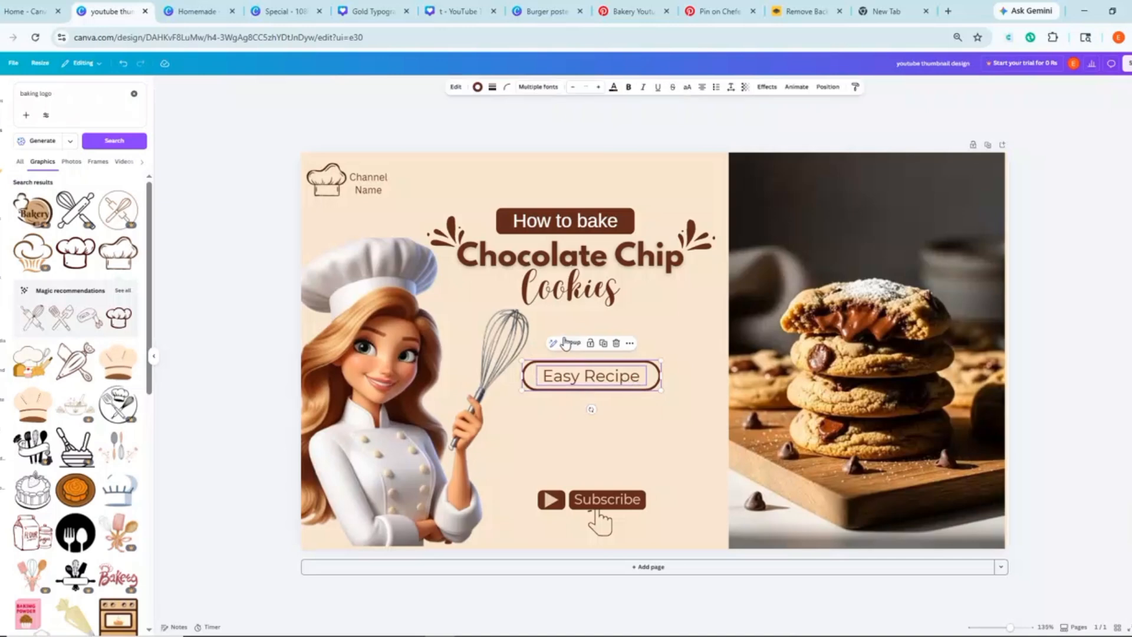
pyautogui.moveTo(584, 380); pyautogui.dragTo(593, 387)
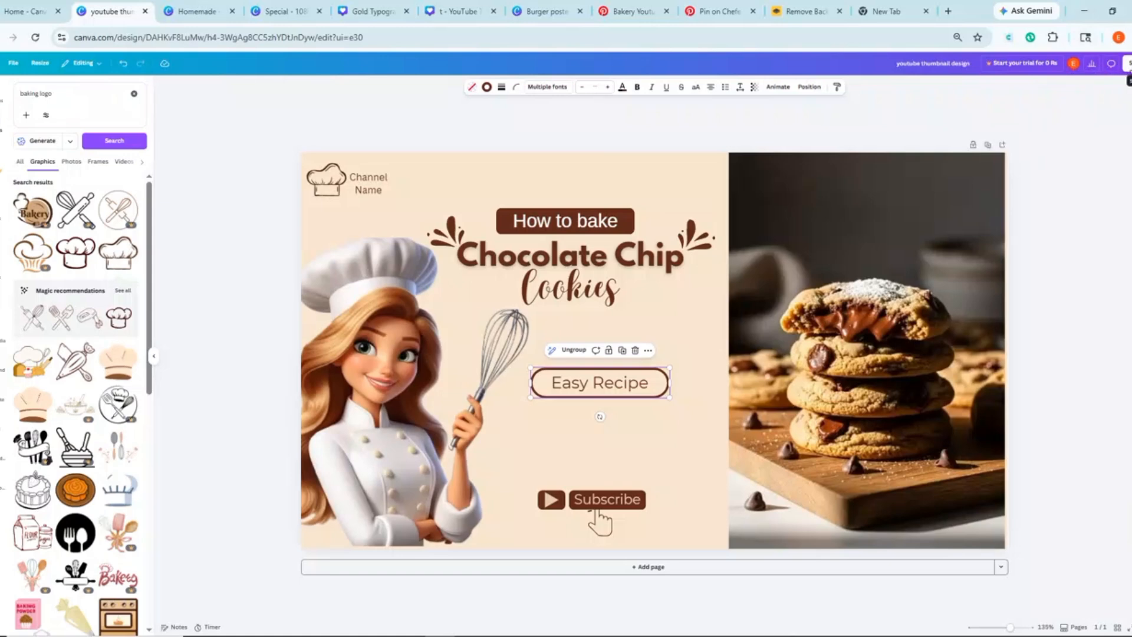
# Download the finished thumbnail as a PNG at 1280 × 720 px
pyautogui.click(1127, 63)
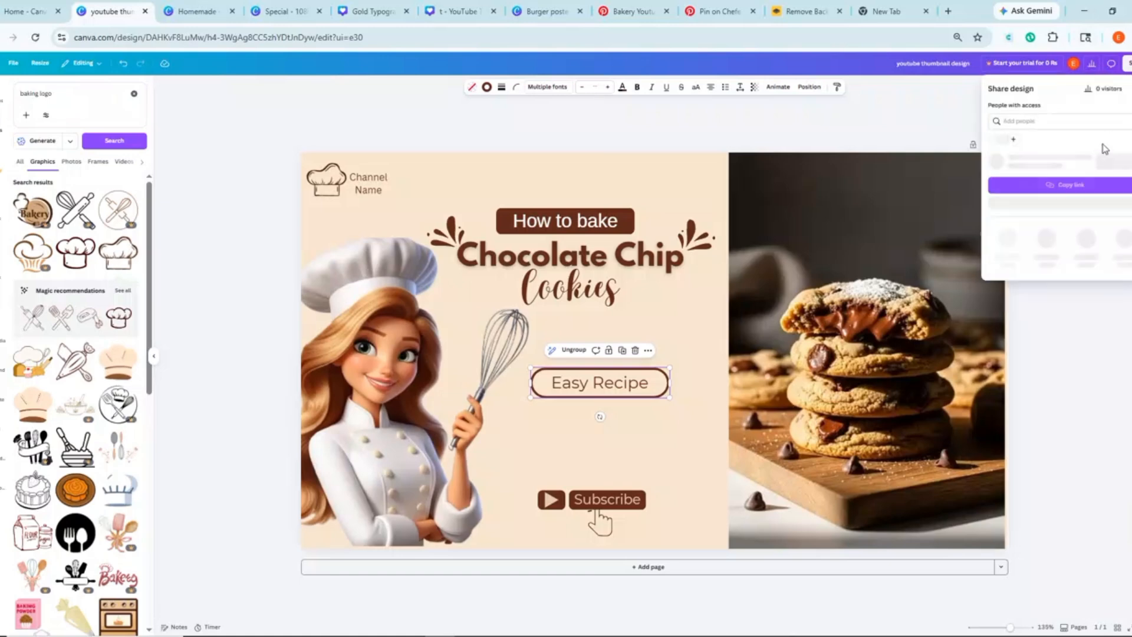
pyautogui.click(1010, 255)
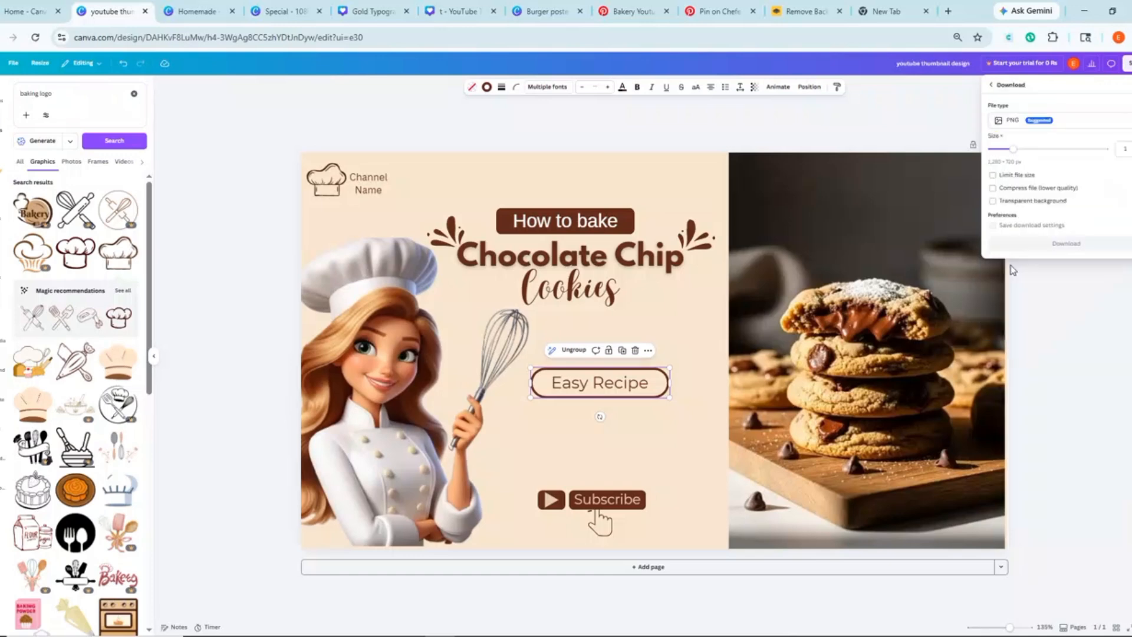
pyautogui.click(1050, 244)
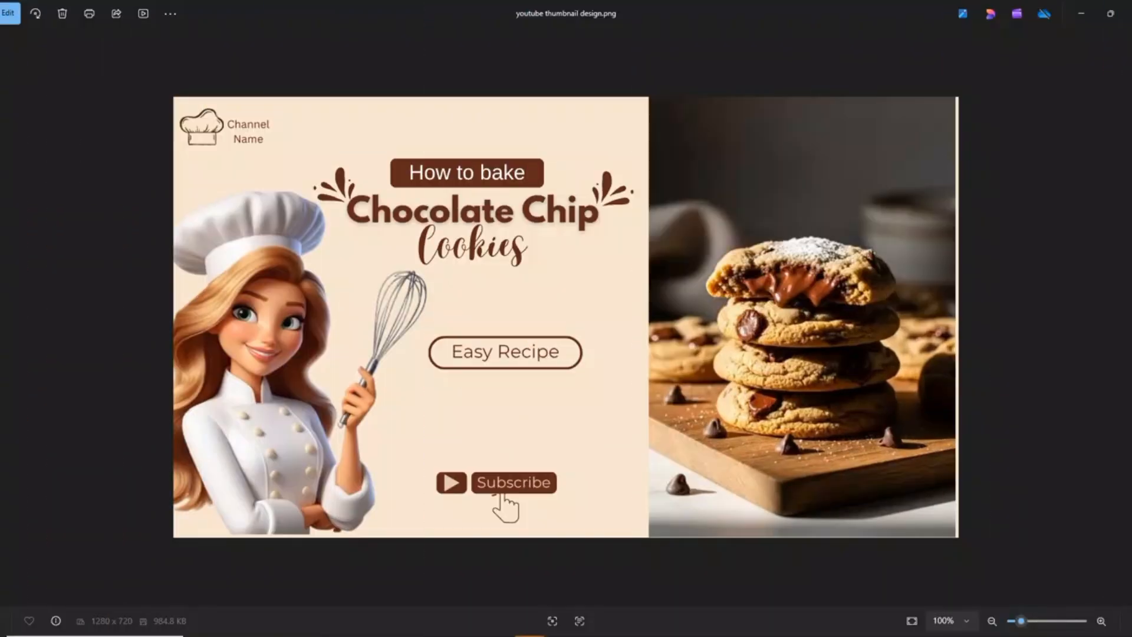